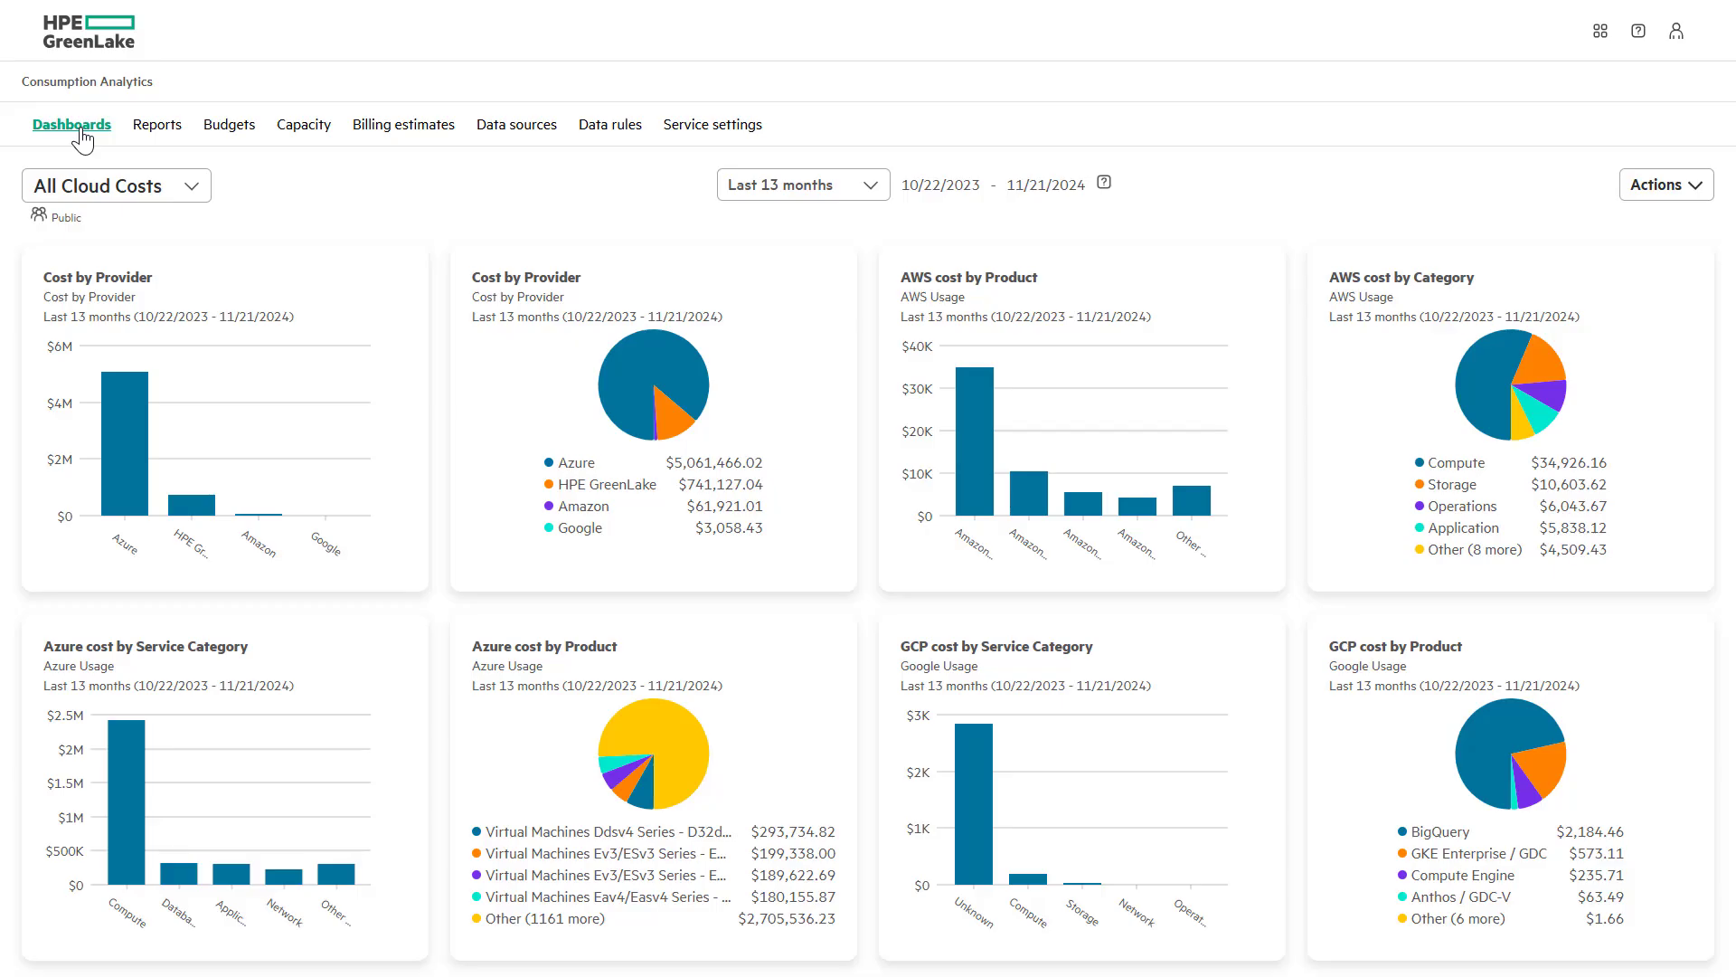
From the Reports page, open the Create report dialog and scroll its template list
left_click(164, 133)
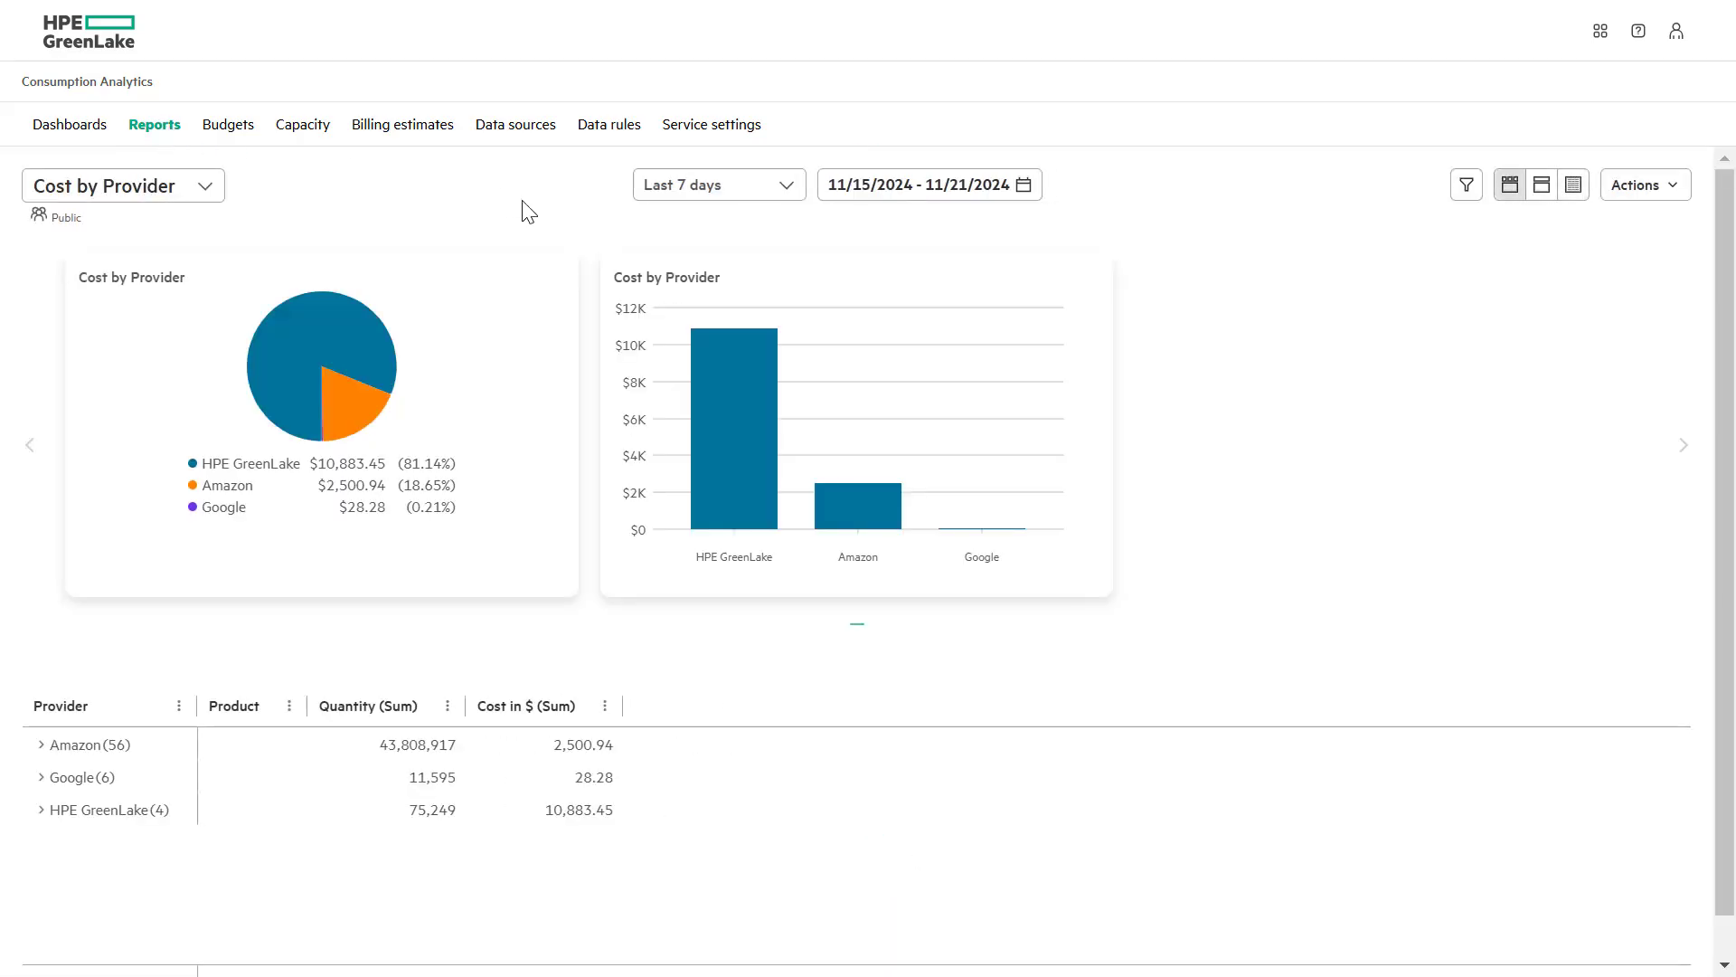
left_click(1641, 186)
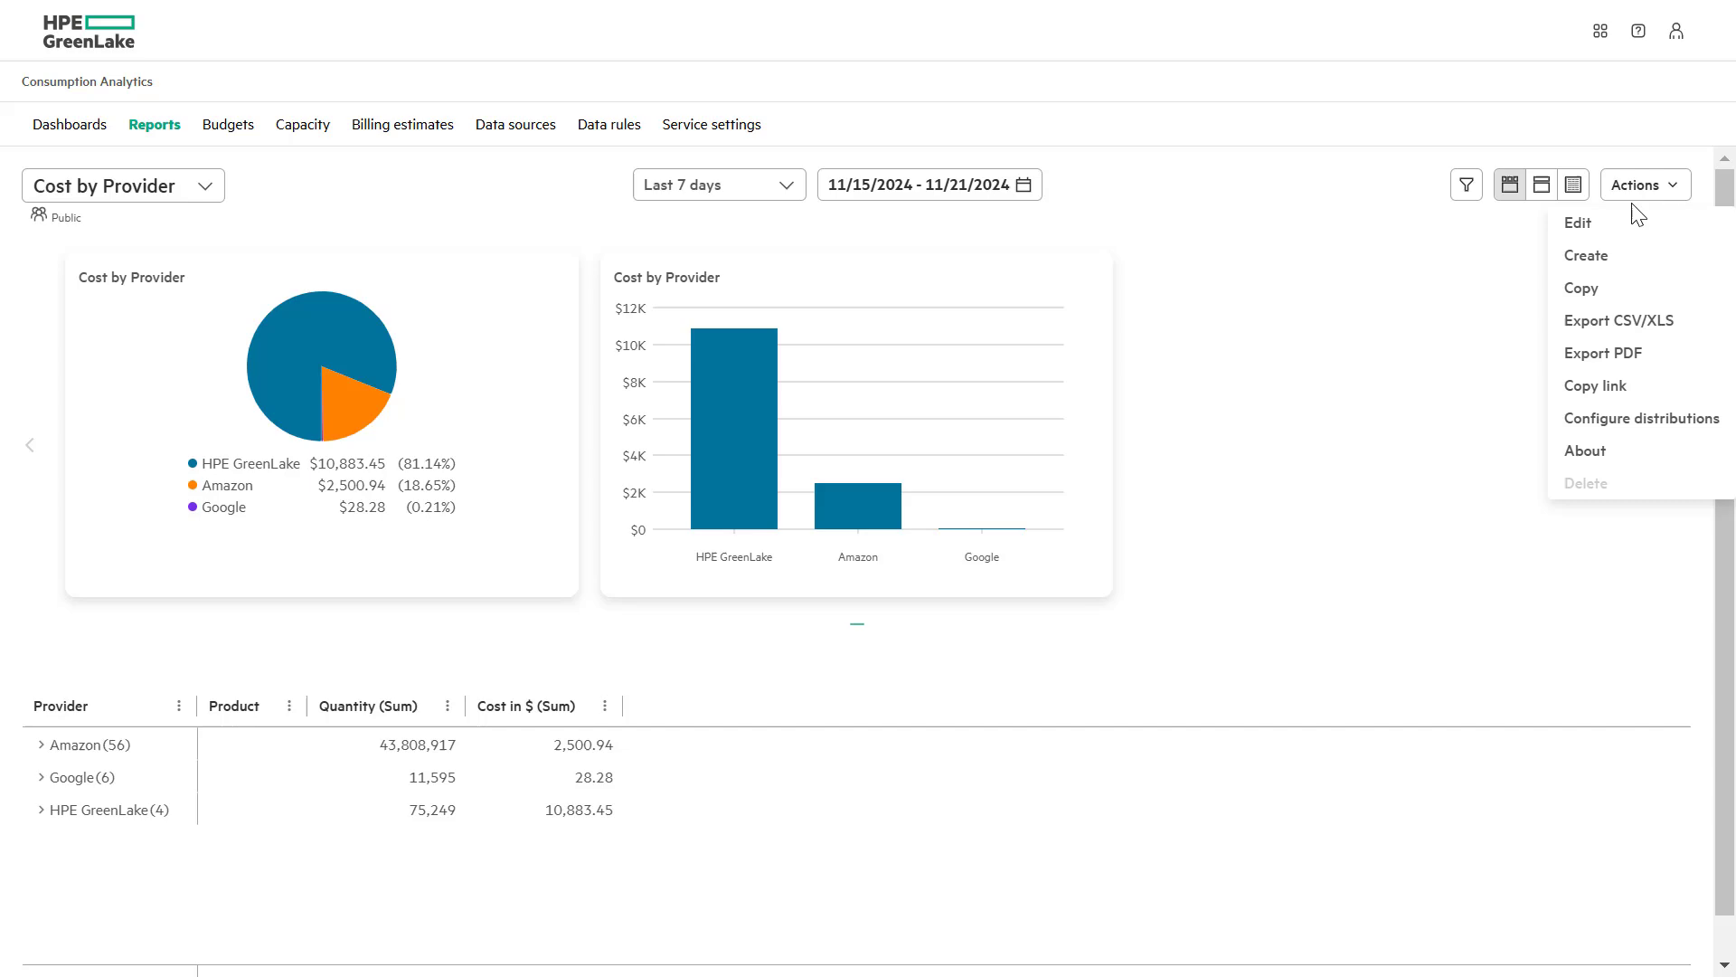
left_click(1595, 265)
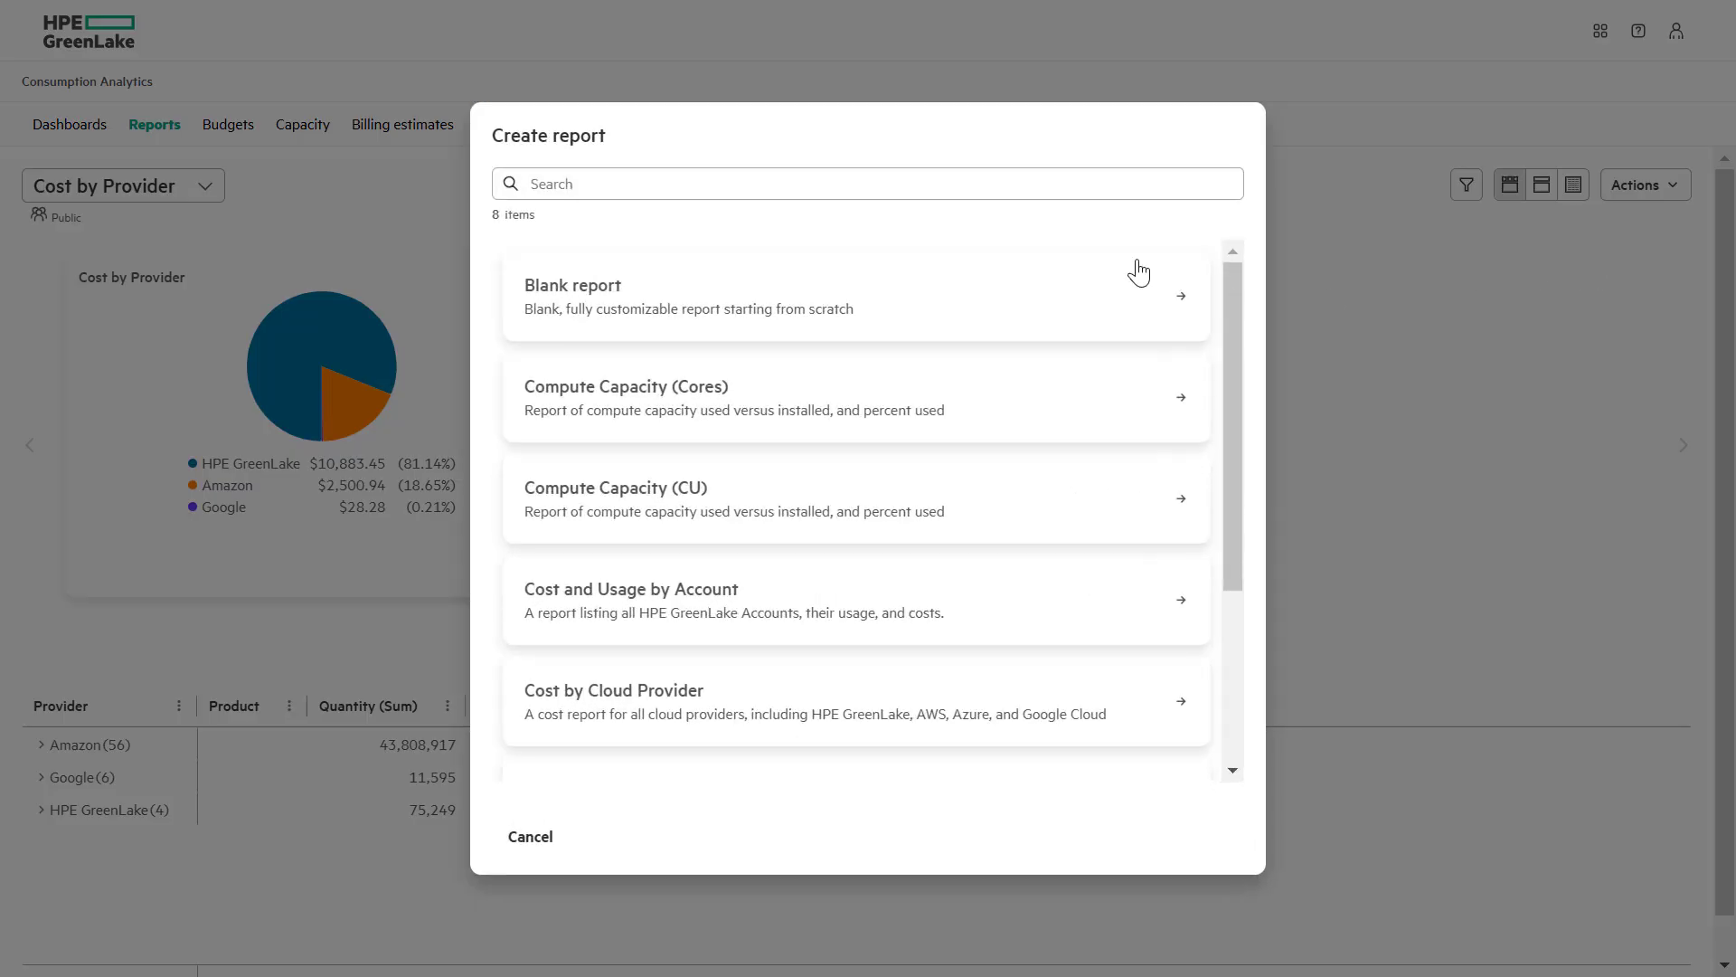
left_click(1232, 770)
left_click(1232, 770)
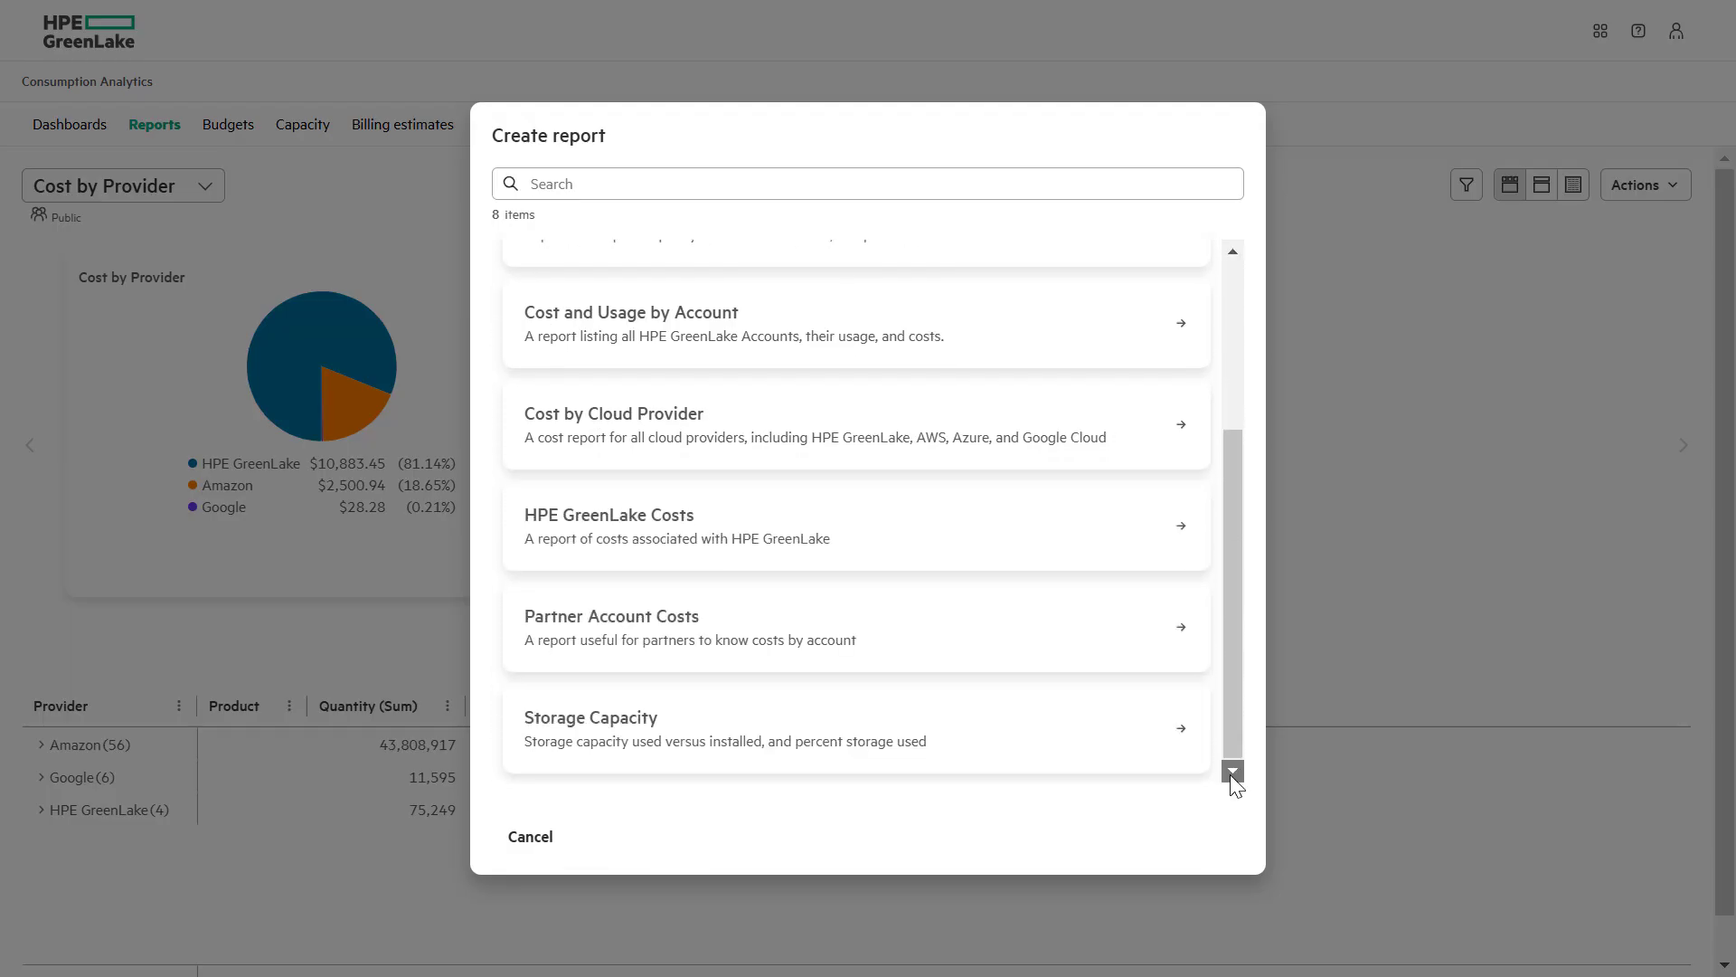
Create the report from the HPE GreenLake Costs template and let its Edit report page load
left_click(707, 529)
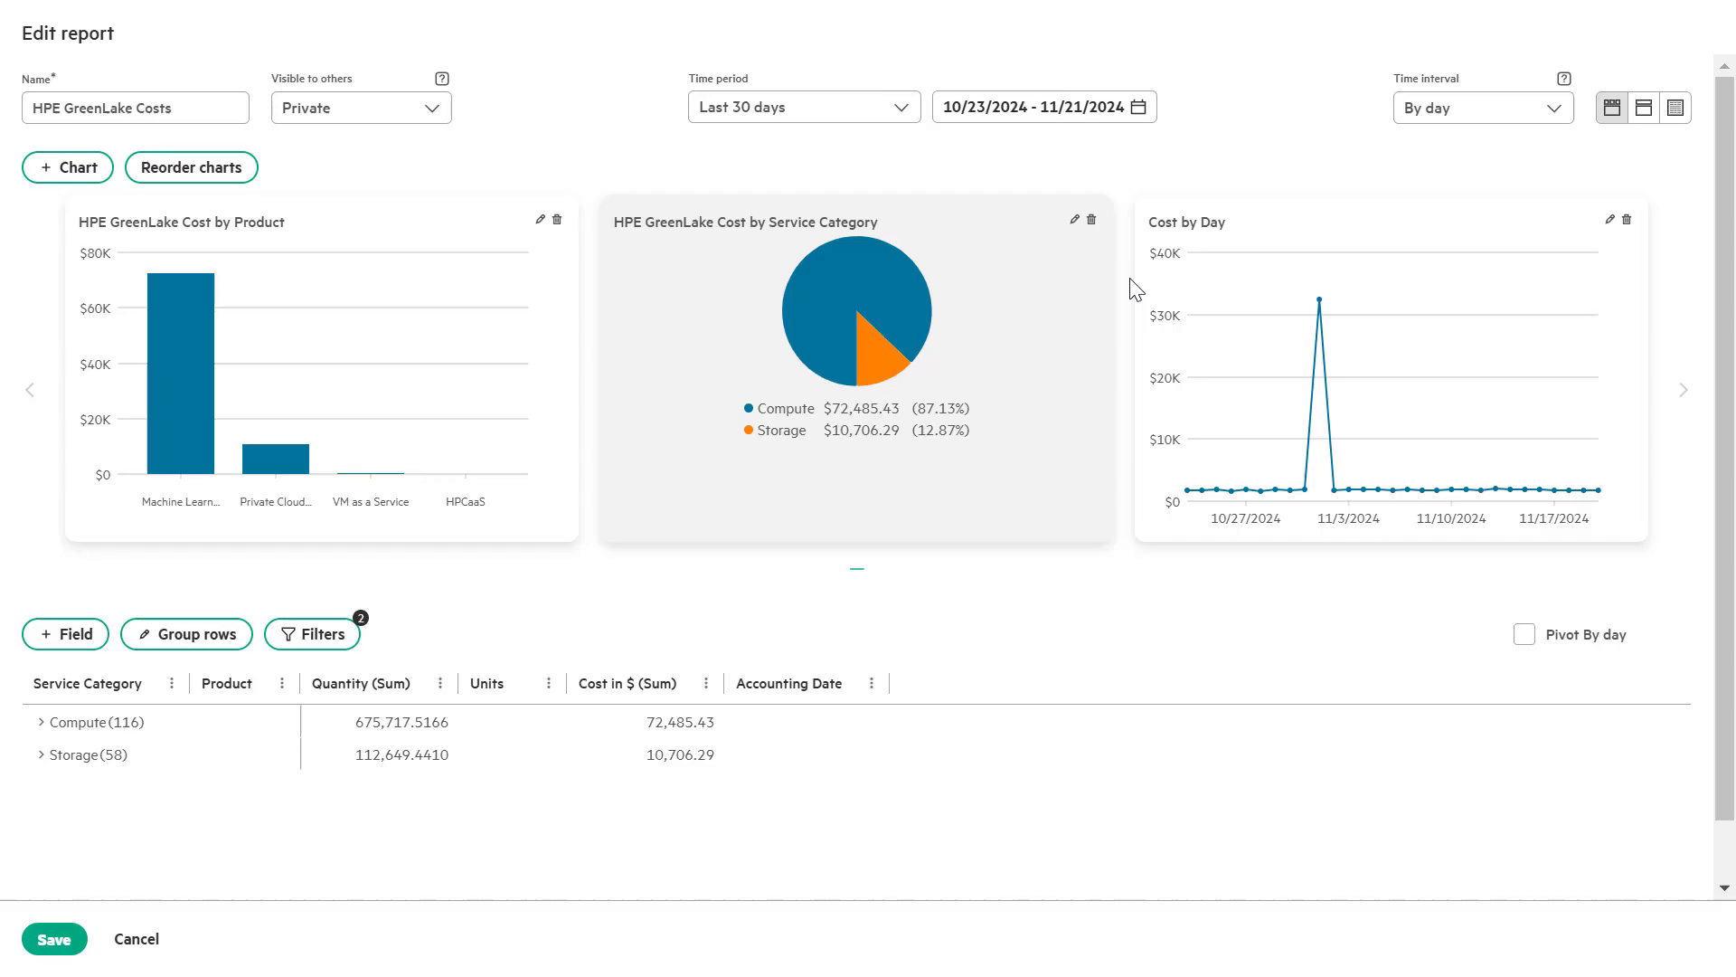
mouse_move(1222, 286)
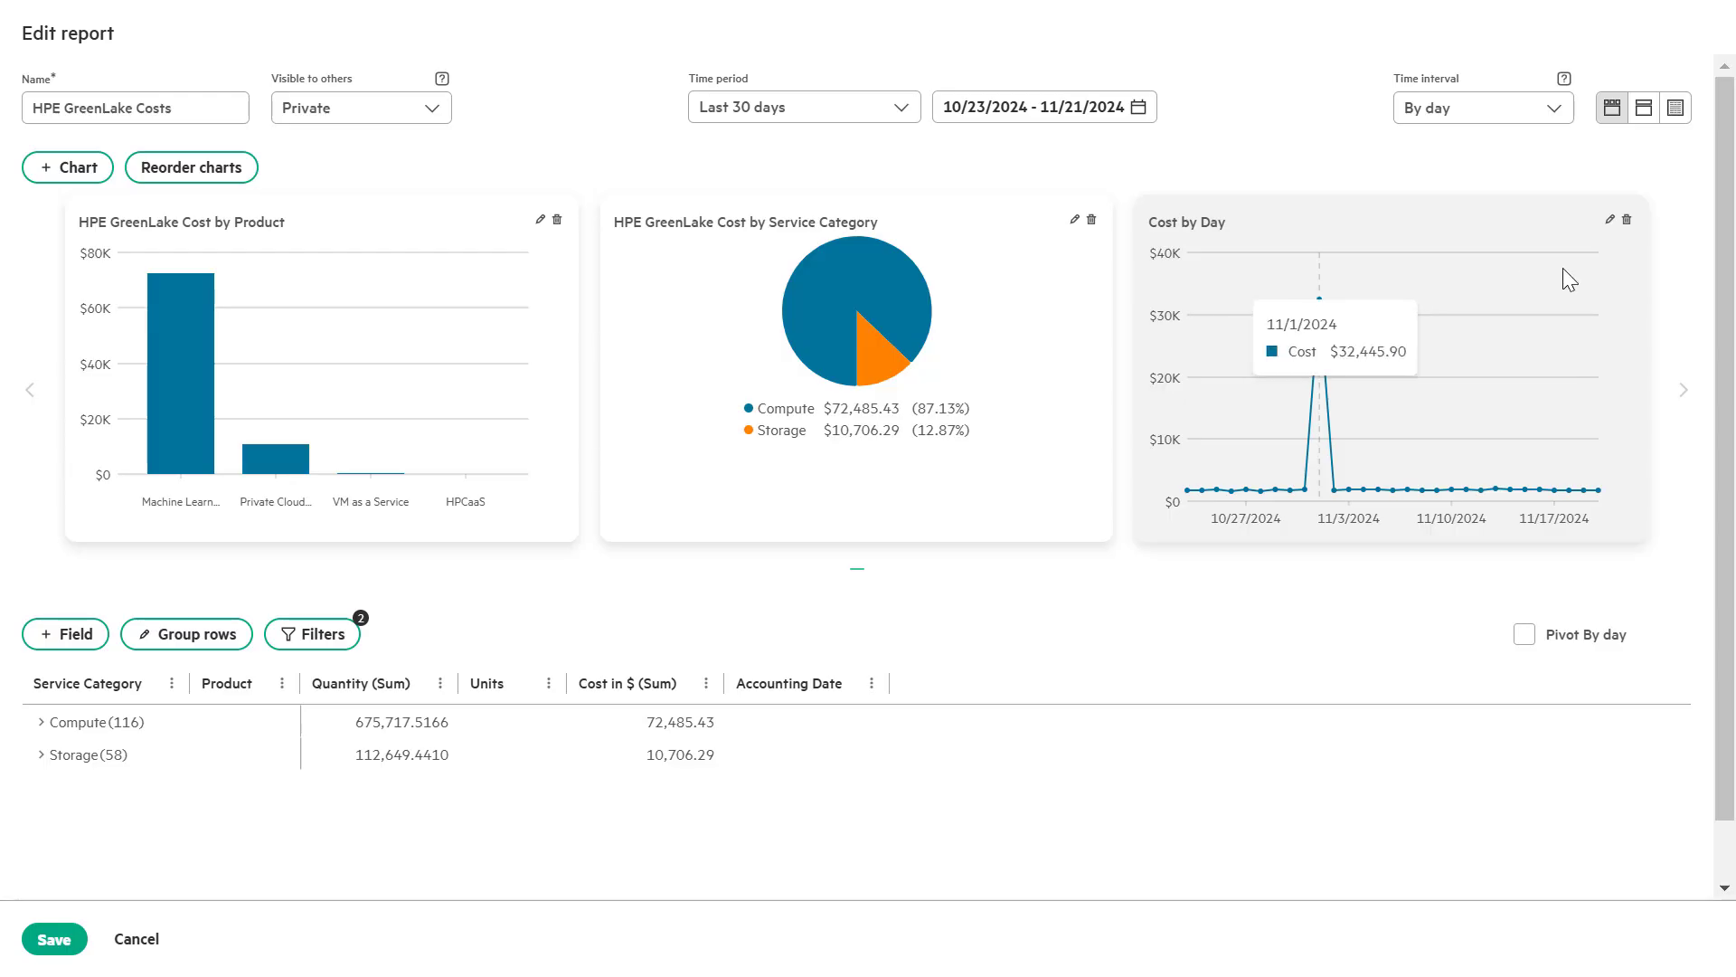
Switch the Cost by Day chart's metric to Quantity and retitle it 'Usage by Day'
left_click(1612, 222)
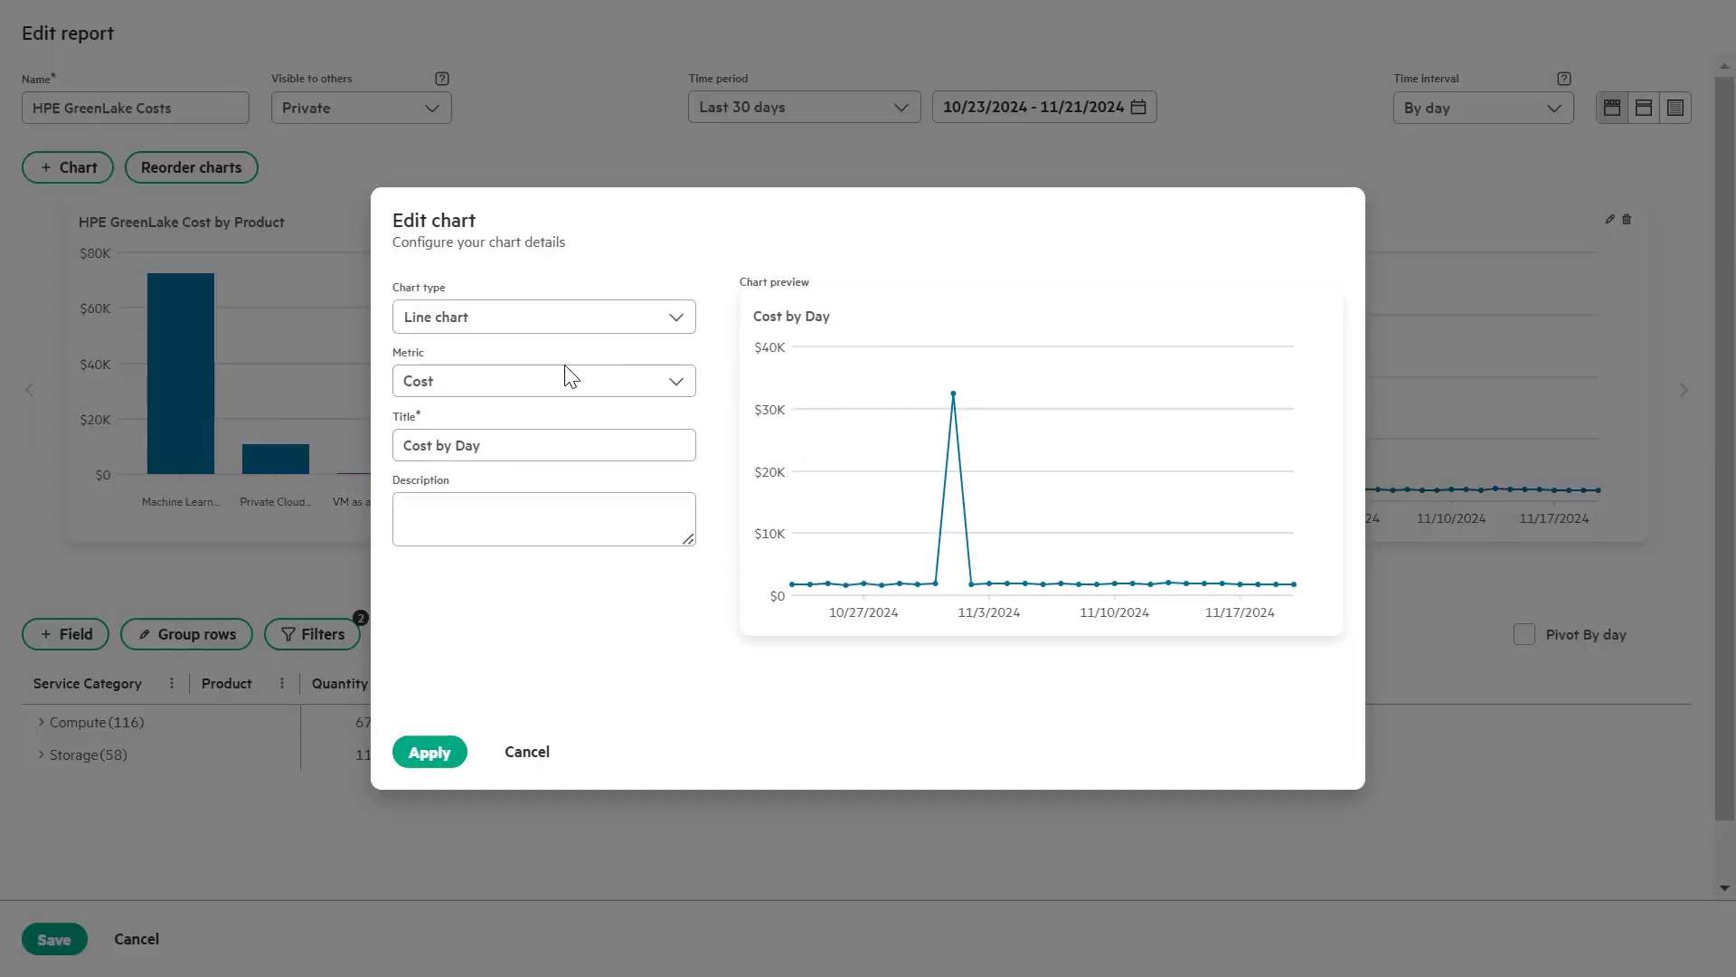
left_click(459, 389)
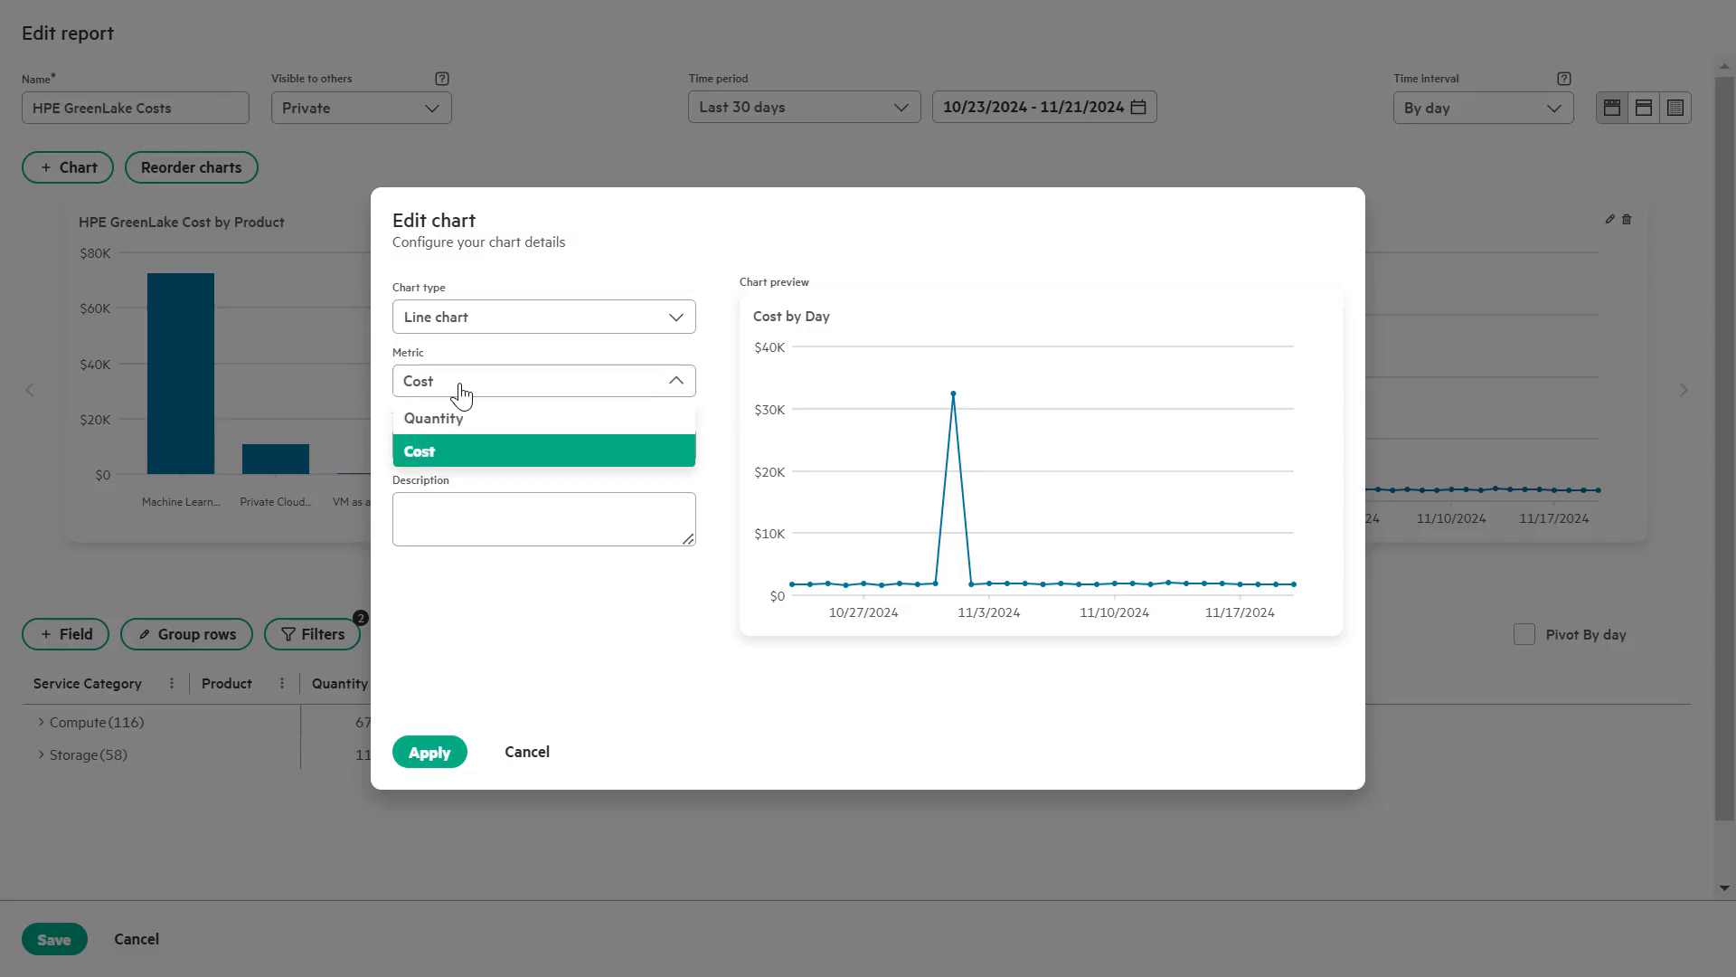
left_click(450, 421)
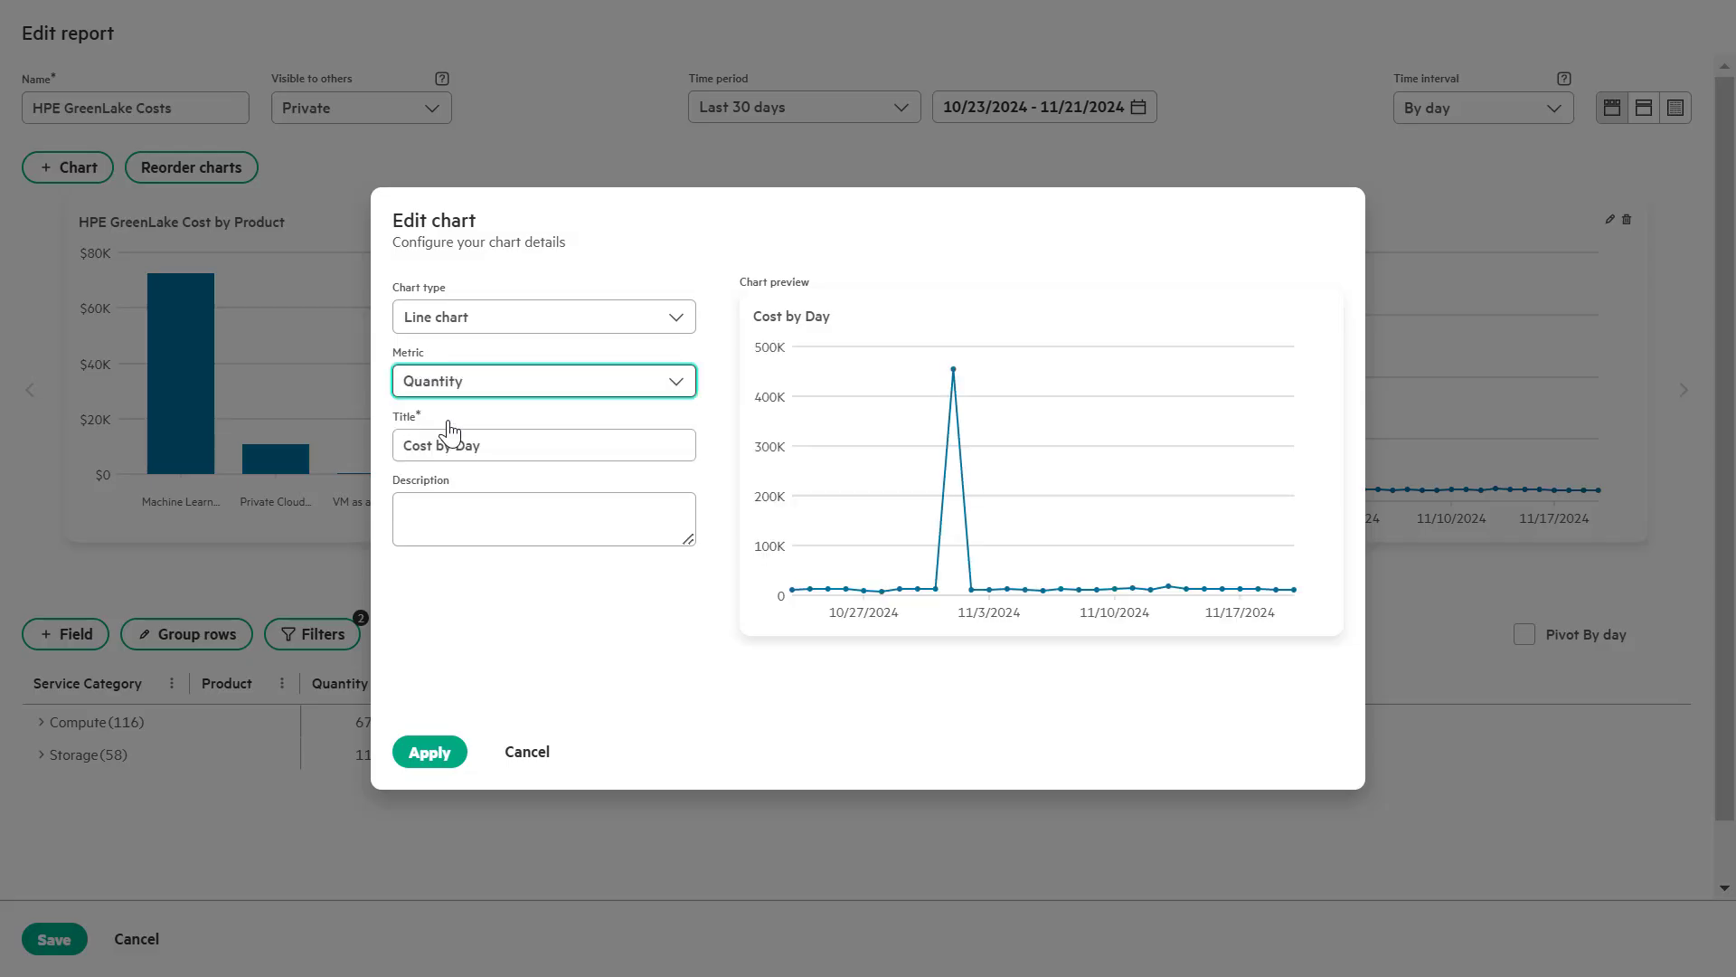
left_click(493, 450)
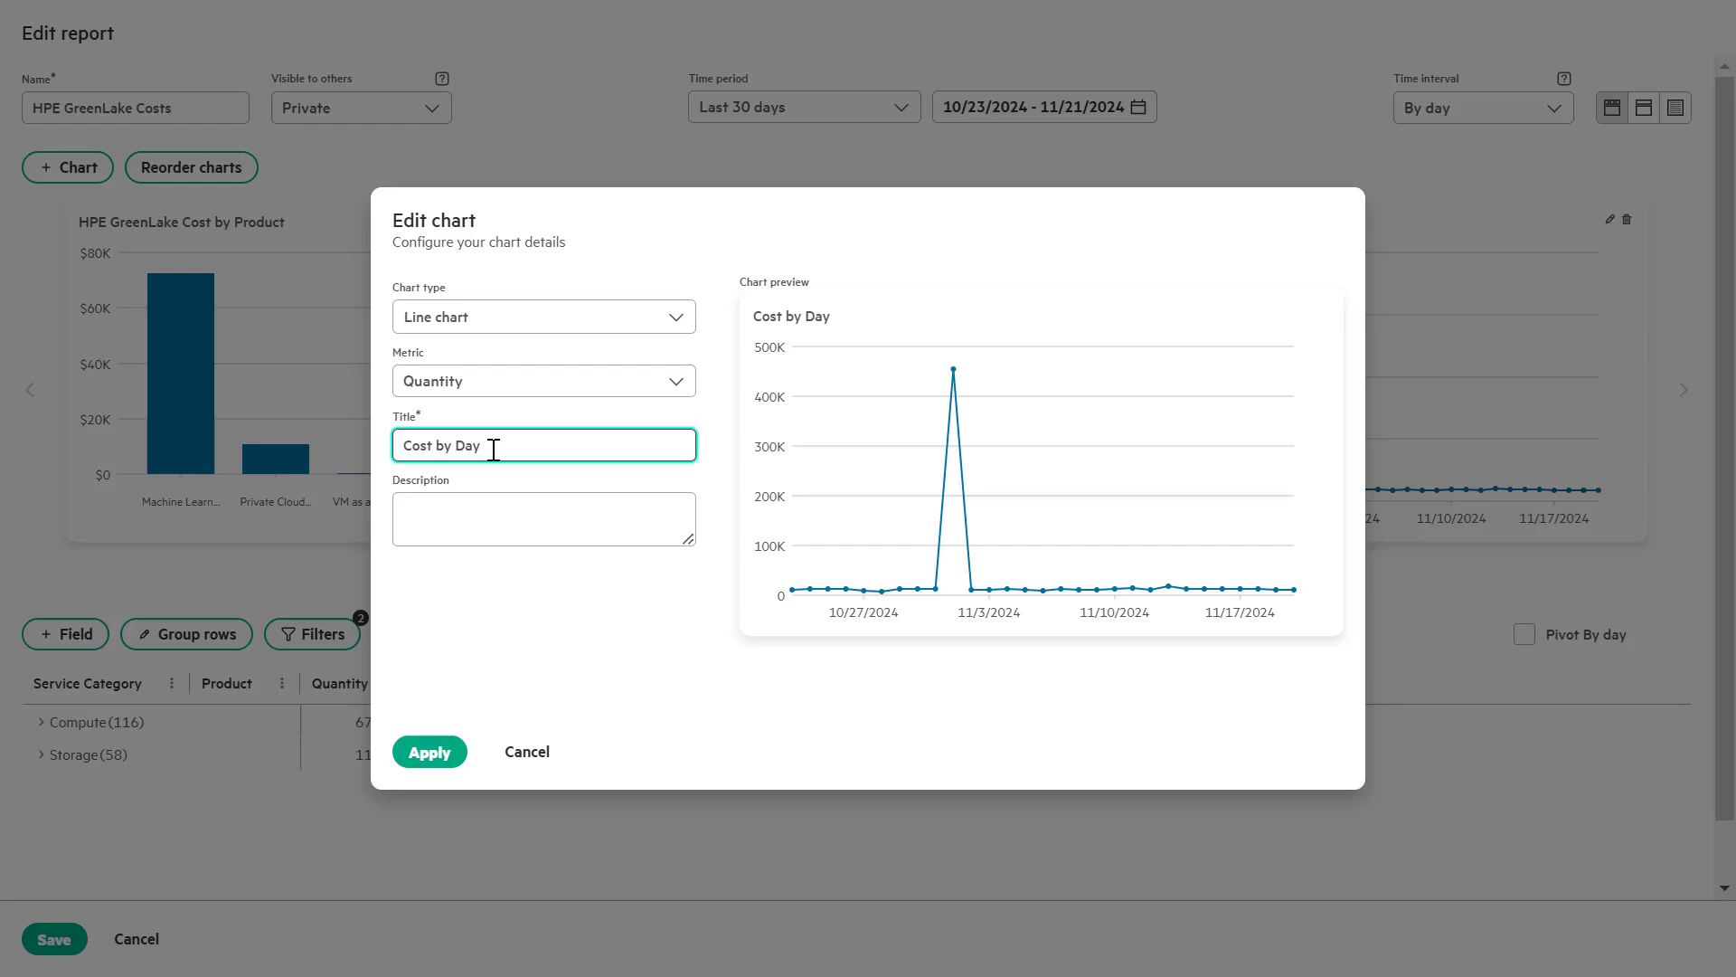
double_click(416, 446)
type("Usage")
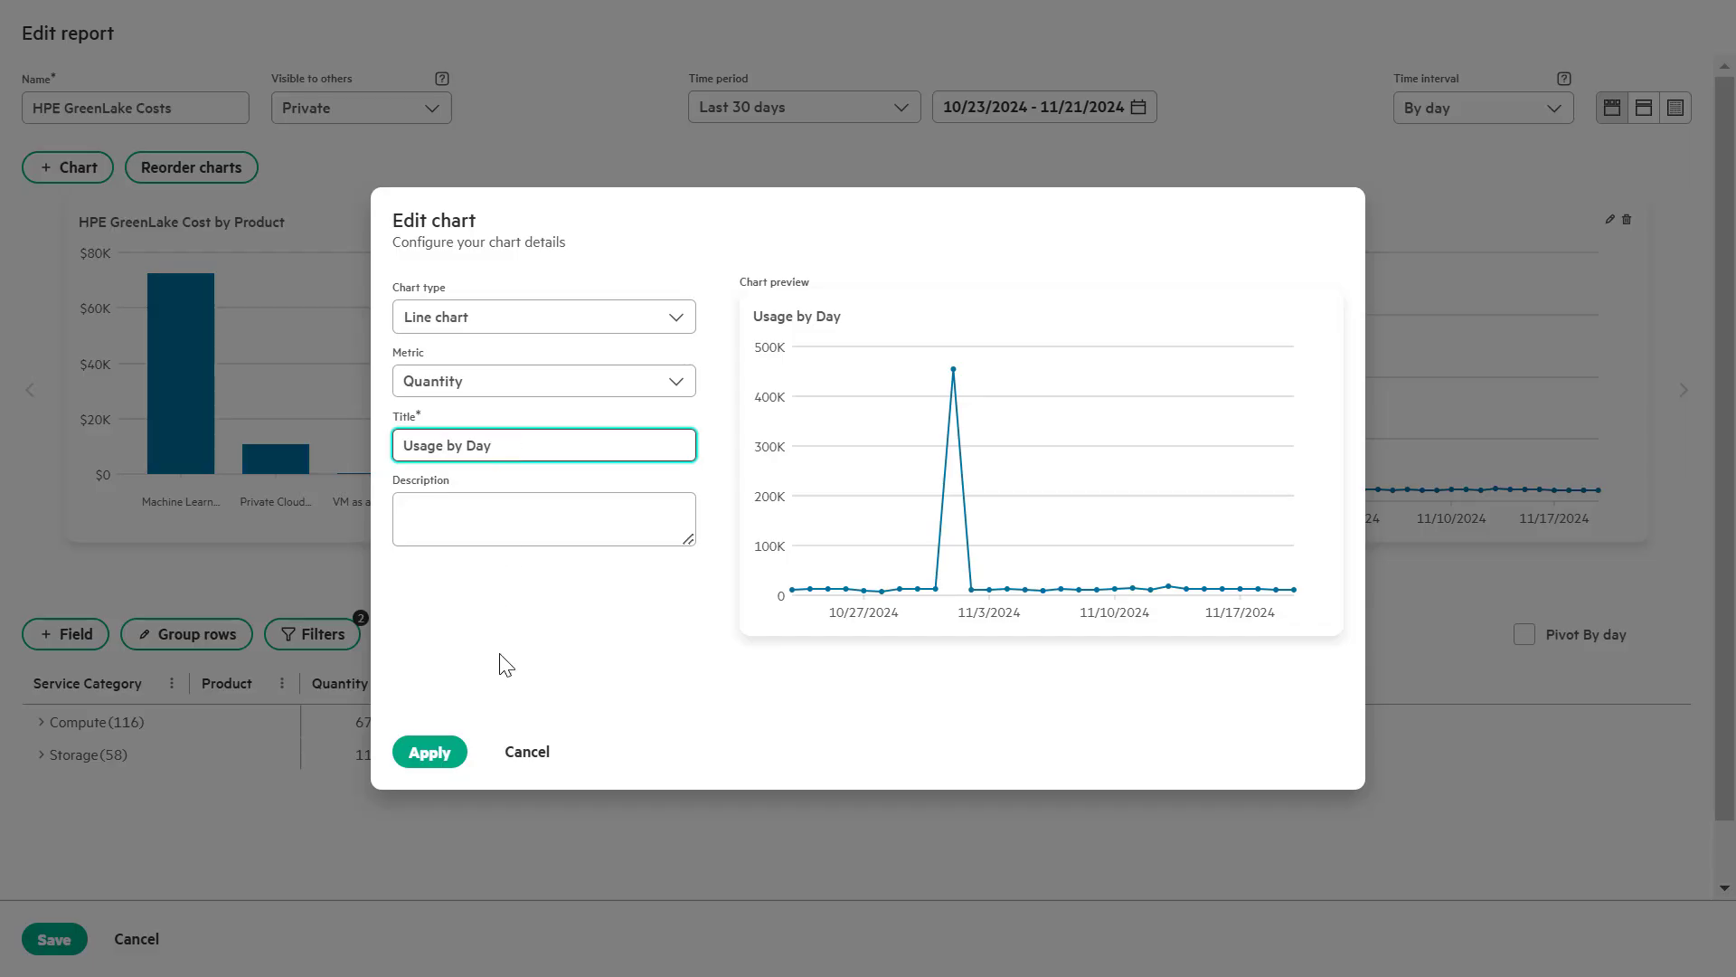
left_click(438, 749)
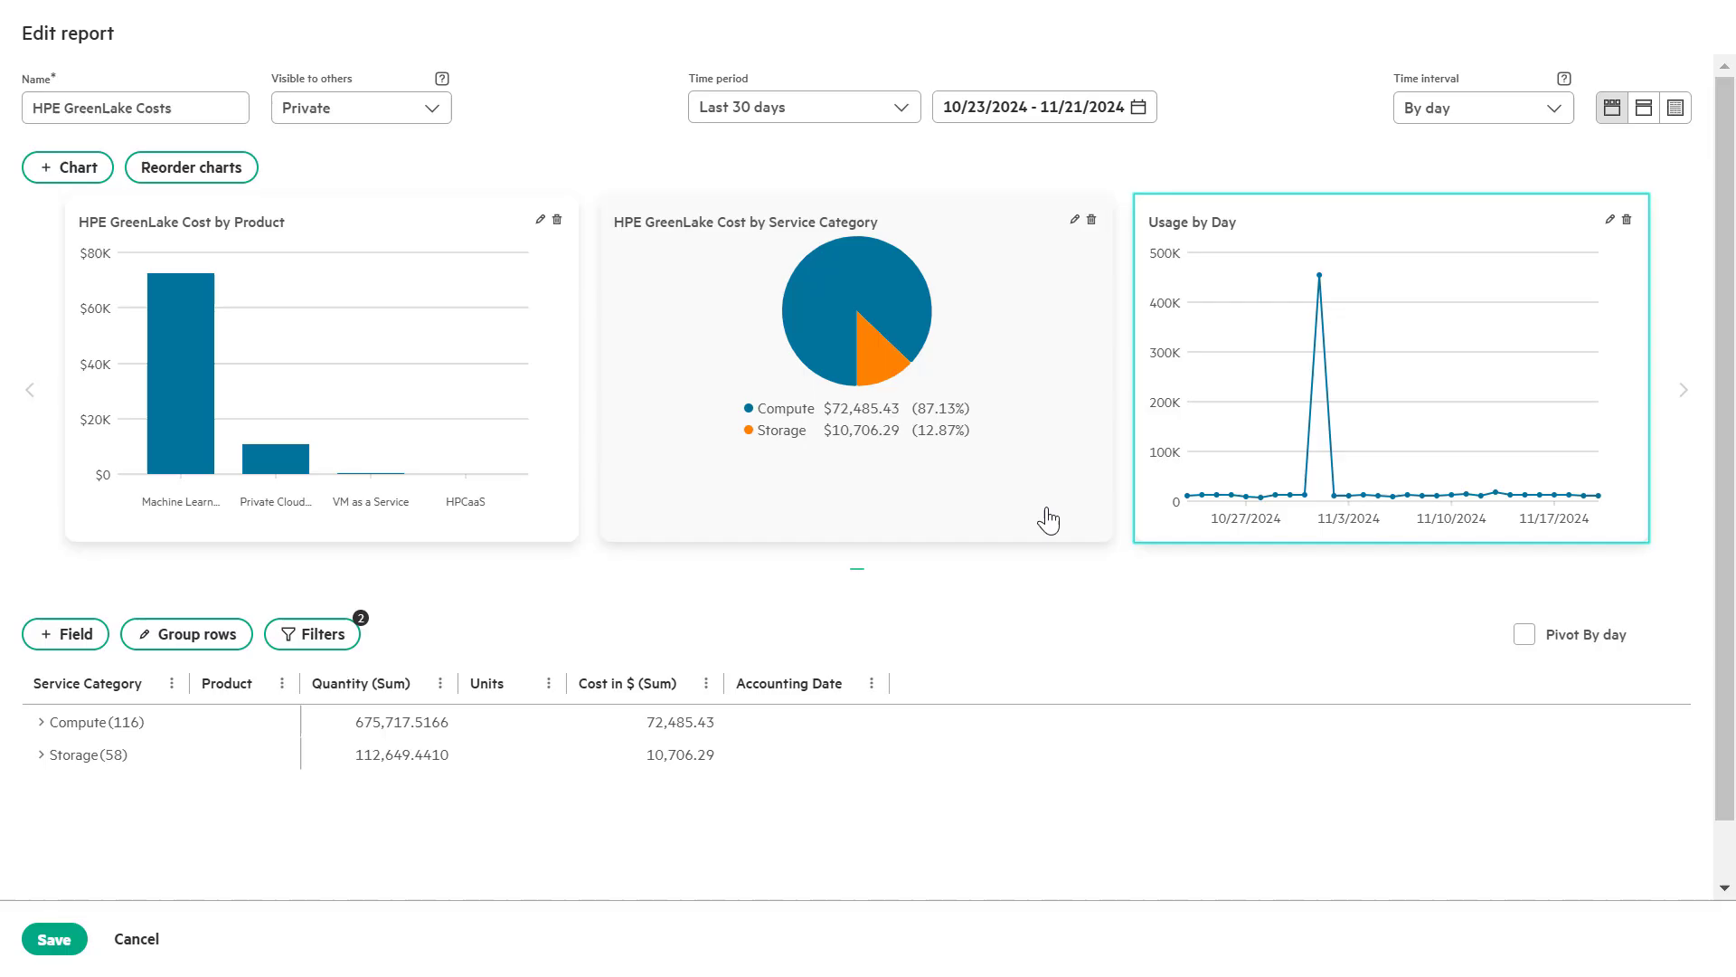
mouse_move(1242, 356)
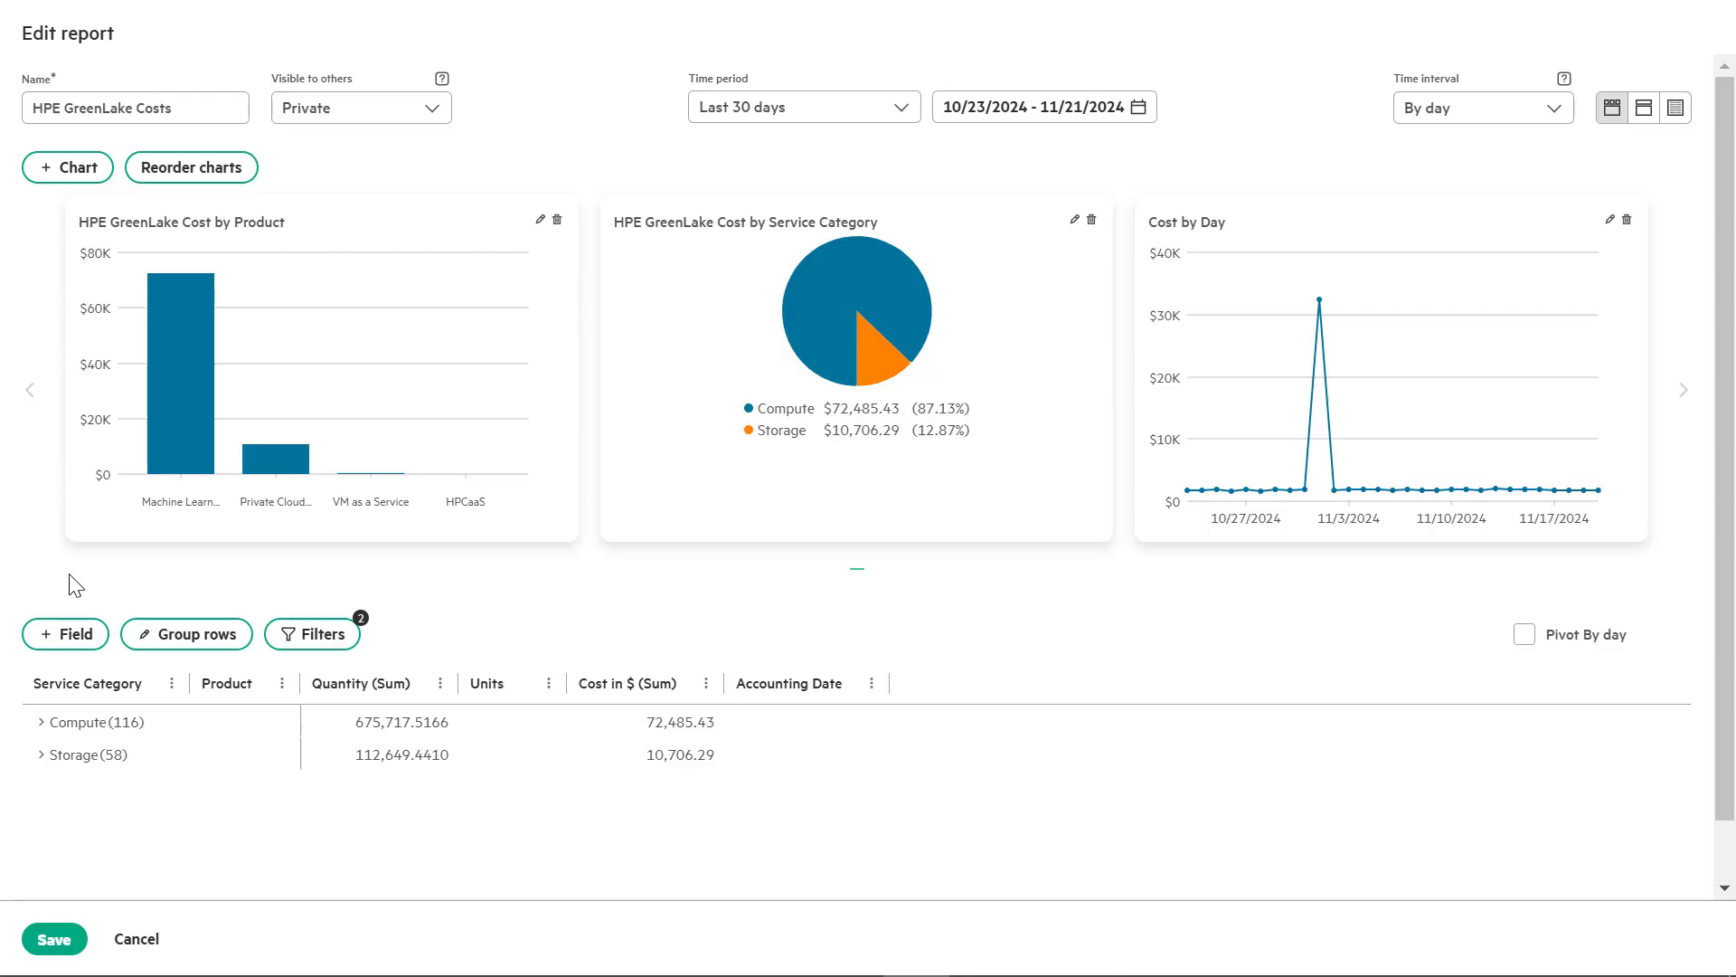
Add the Department field to the table, grouping rows with it placed at the beginning of the group
left_click(68, 643)
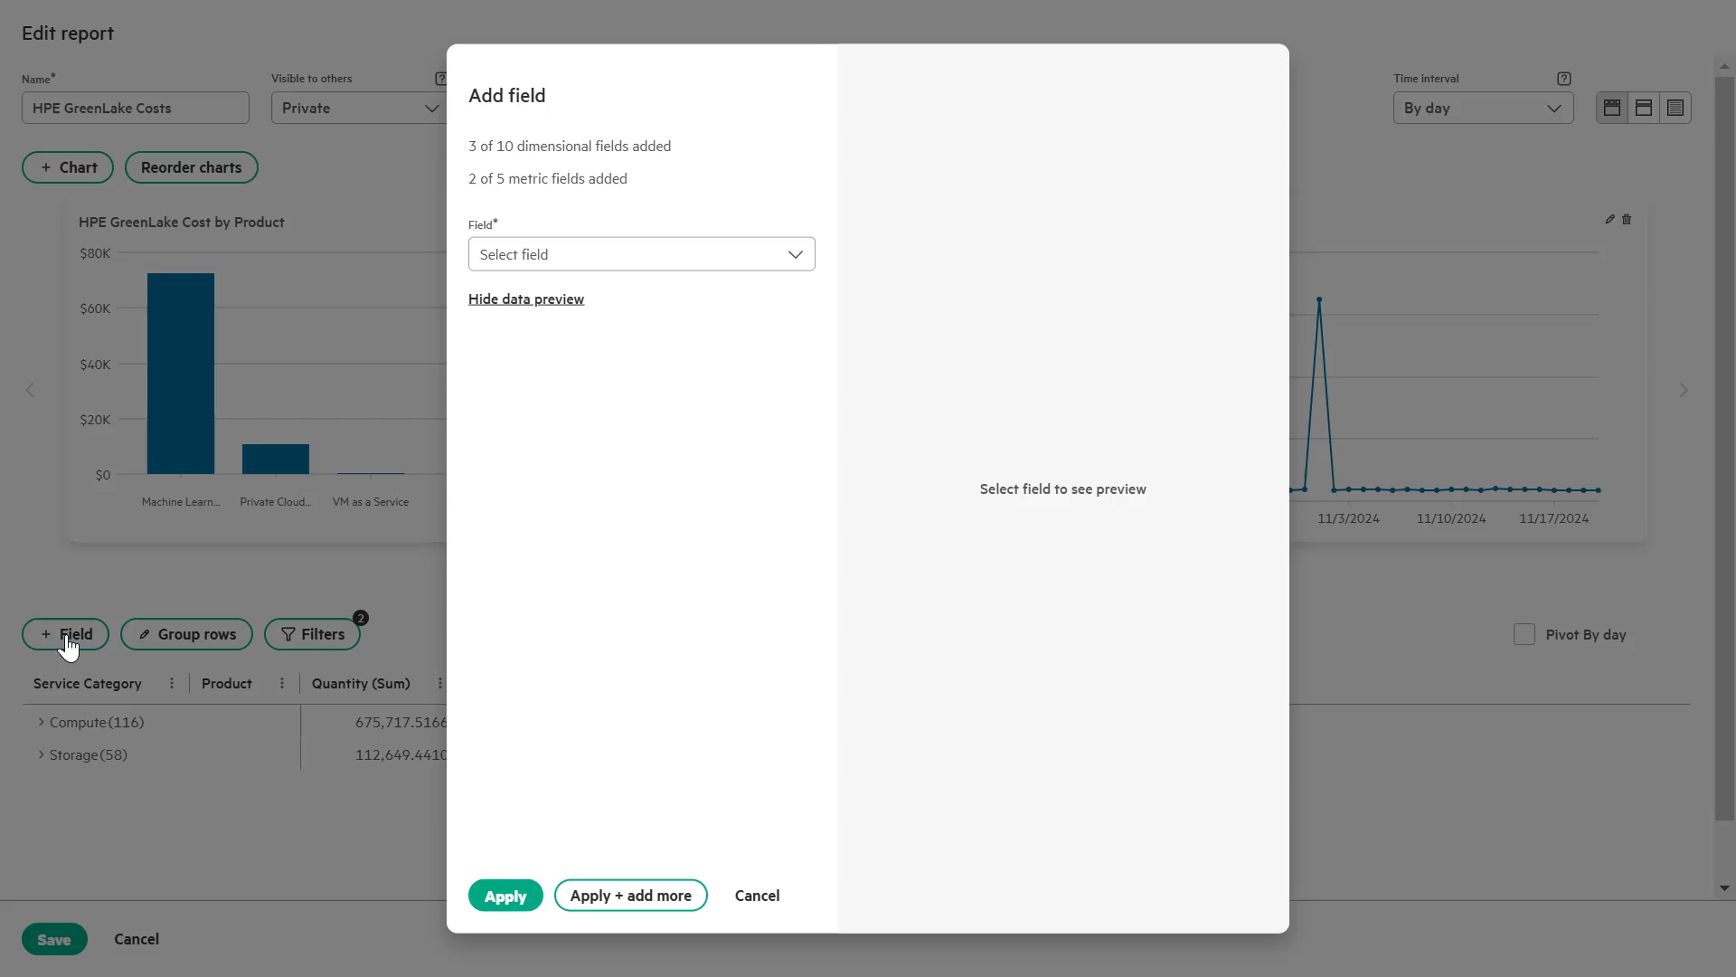
left_click(540, 260)
type("department")
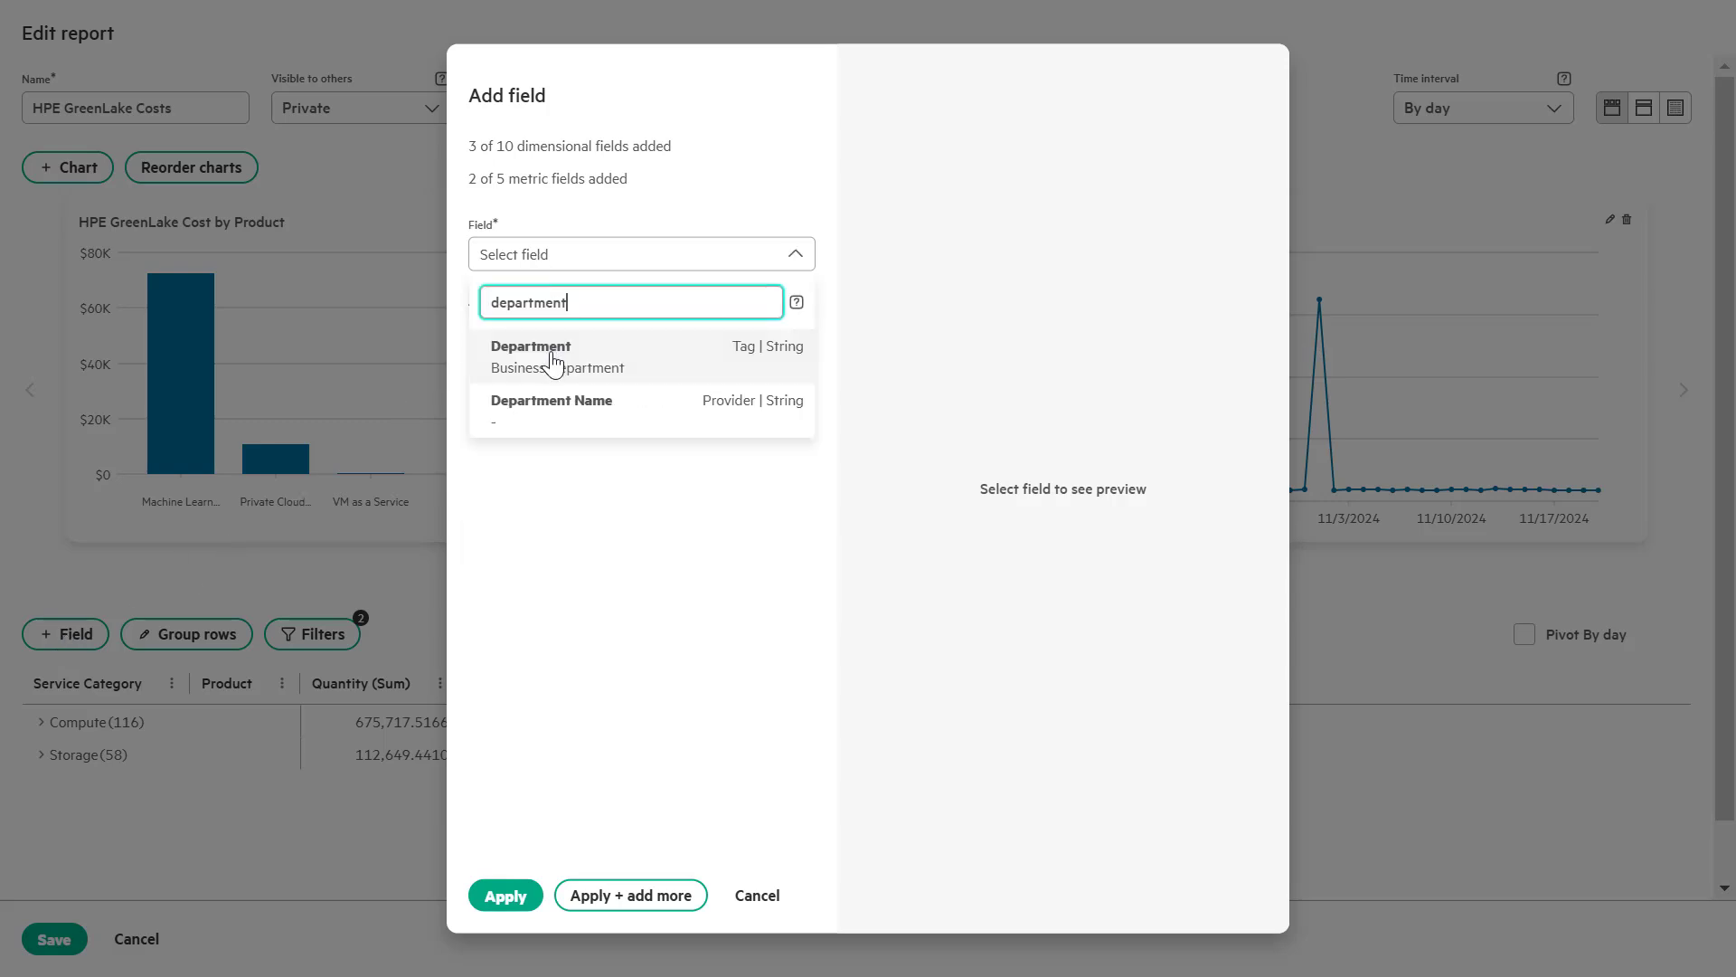
left_click(553, 364)
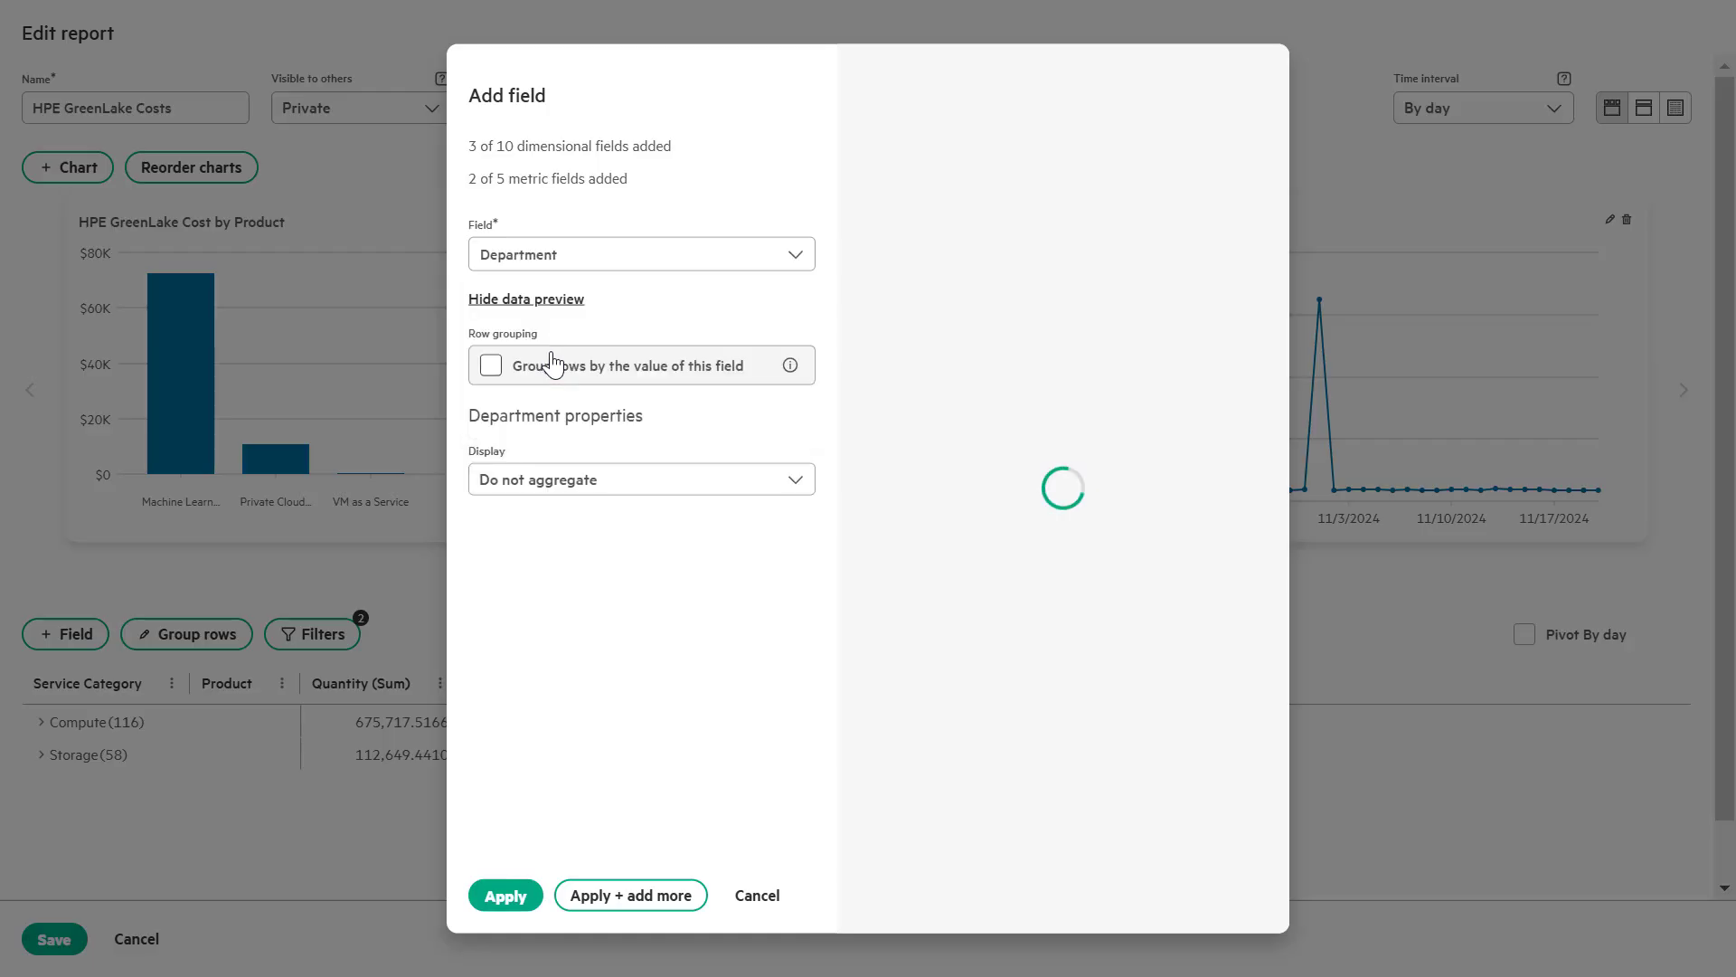
left_click(538, 369)
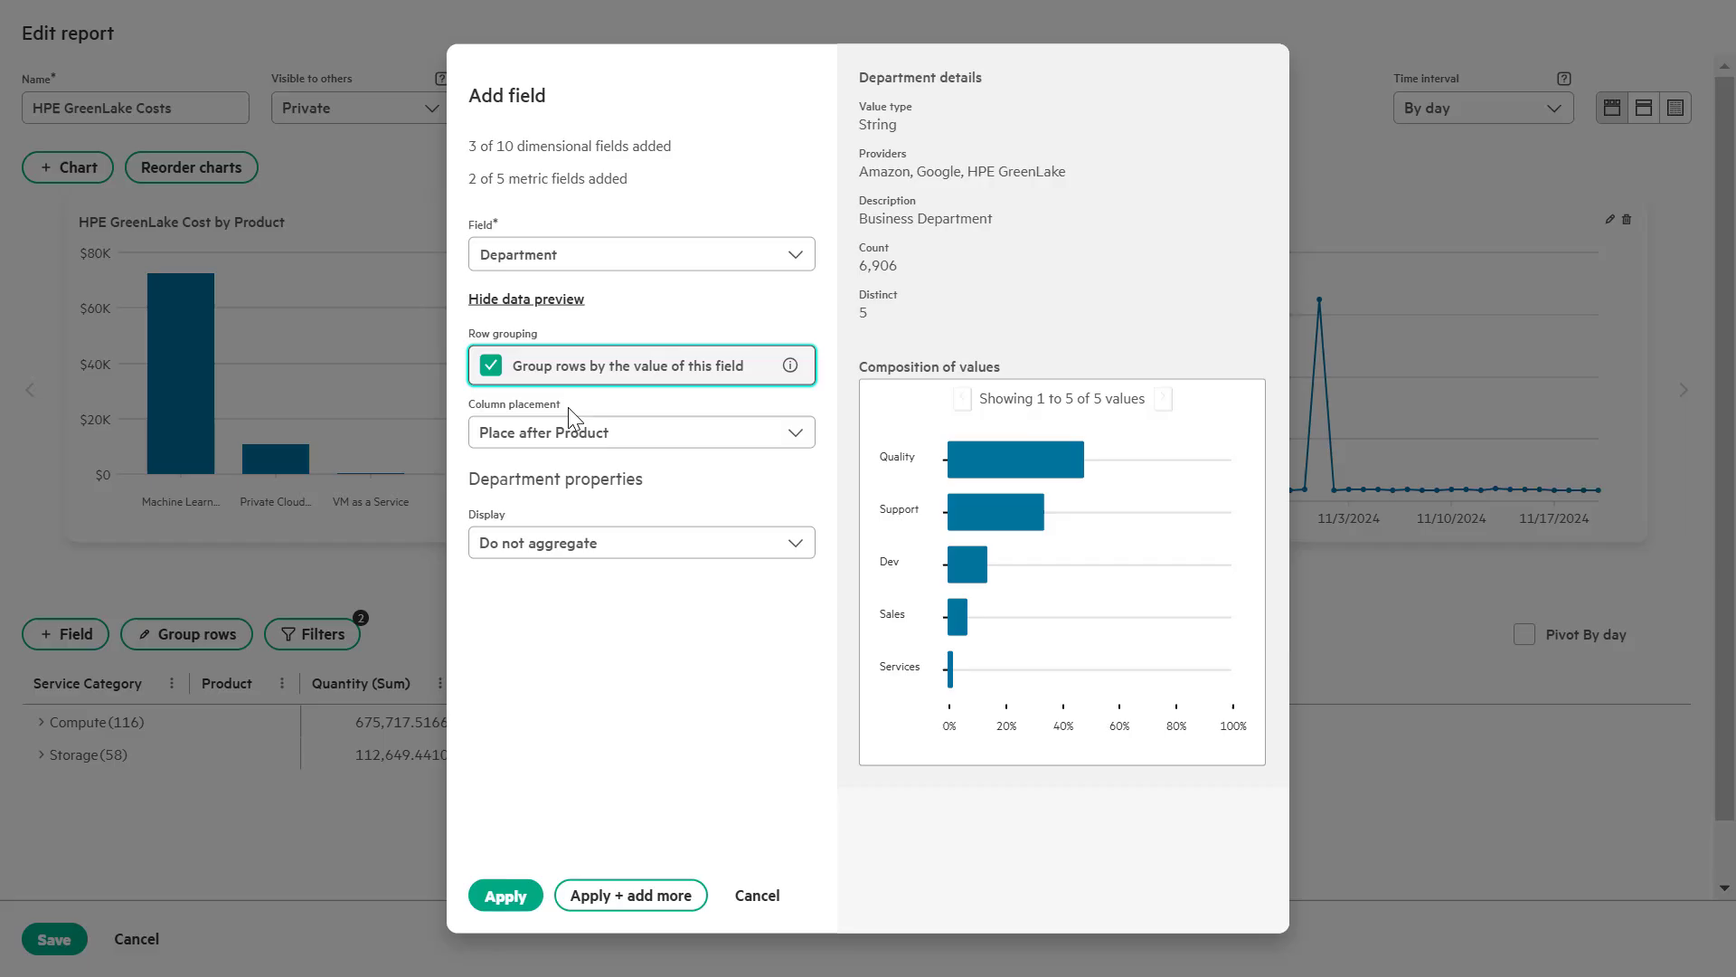
left_click(553, 435)
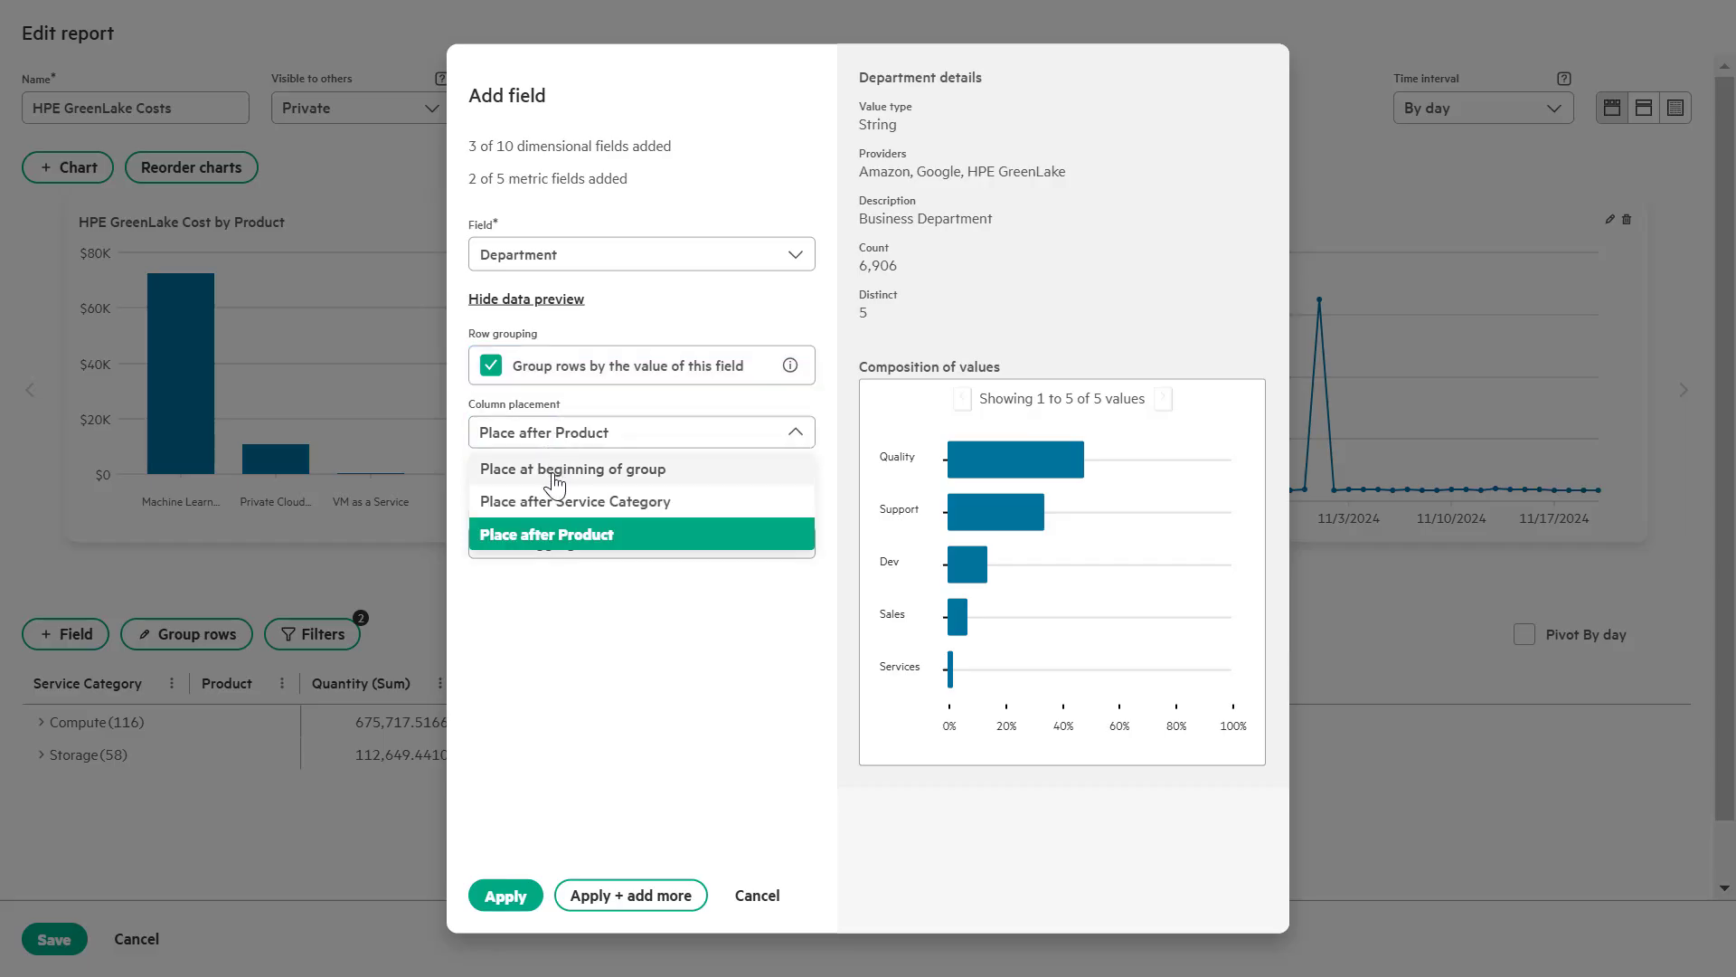
left_click(555, 470)
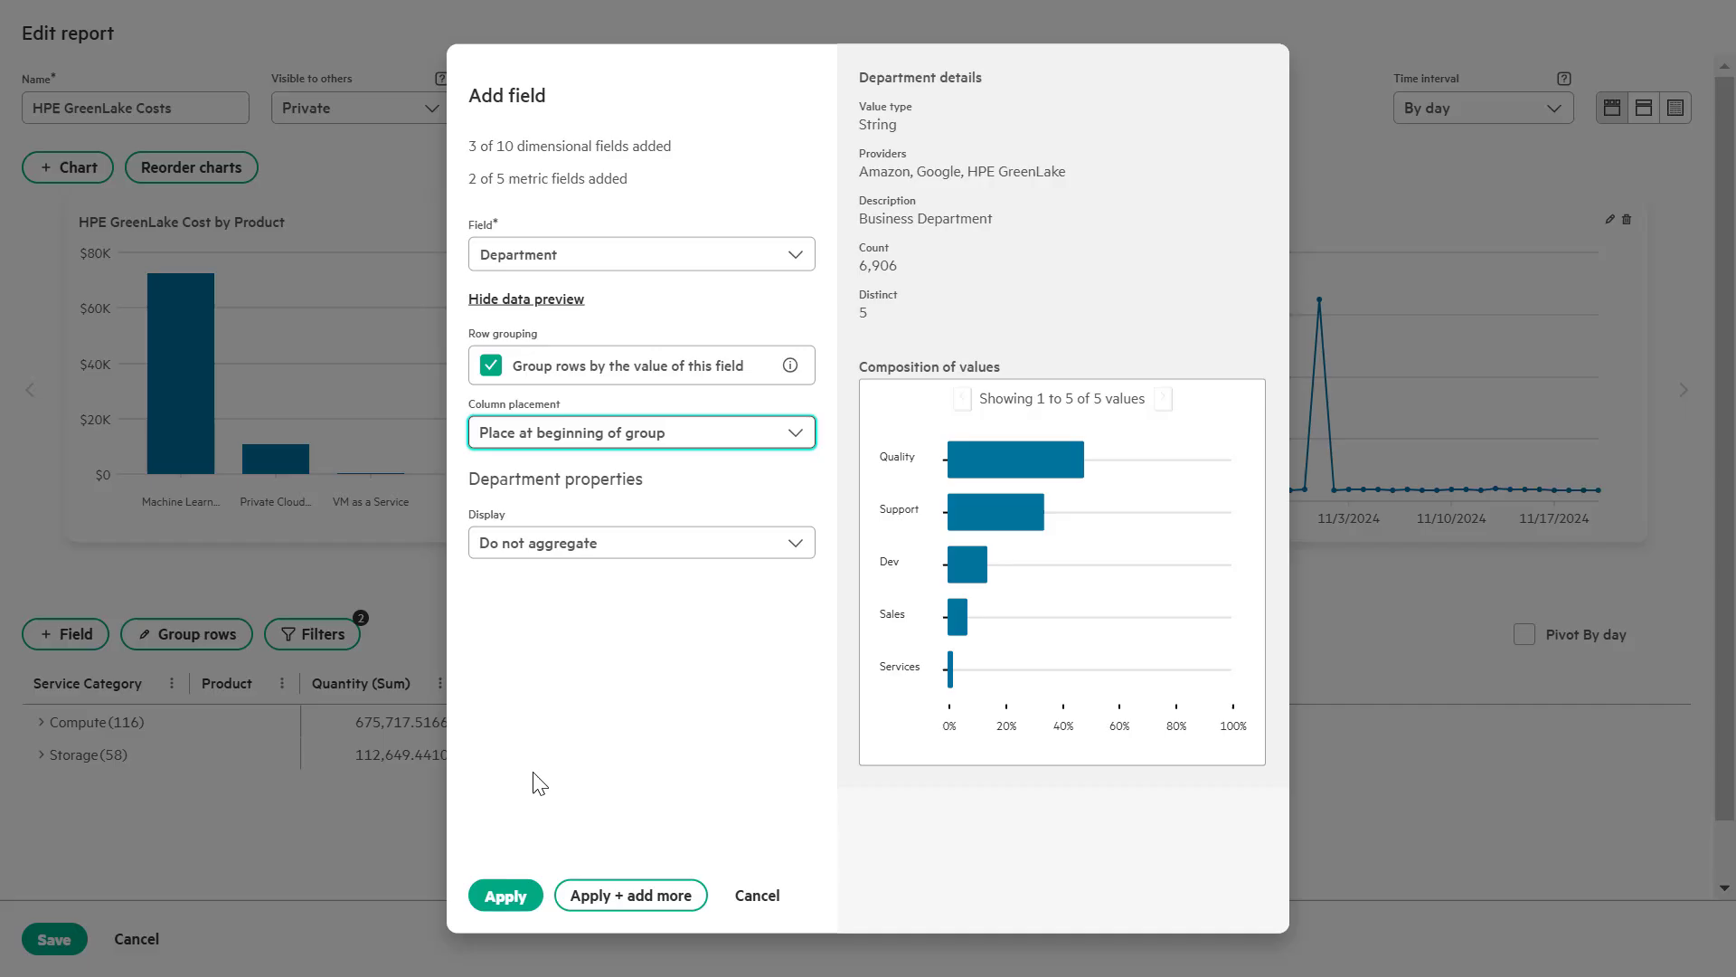
left_click(505, 896)
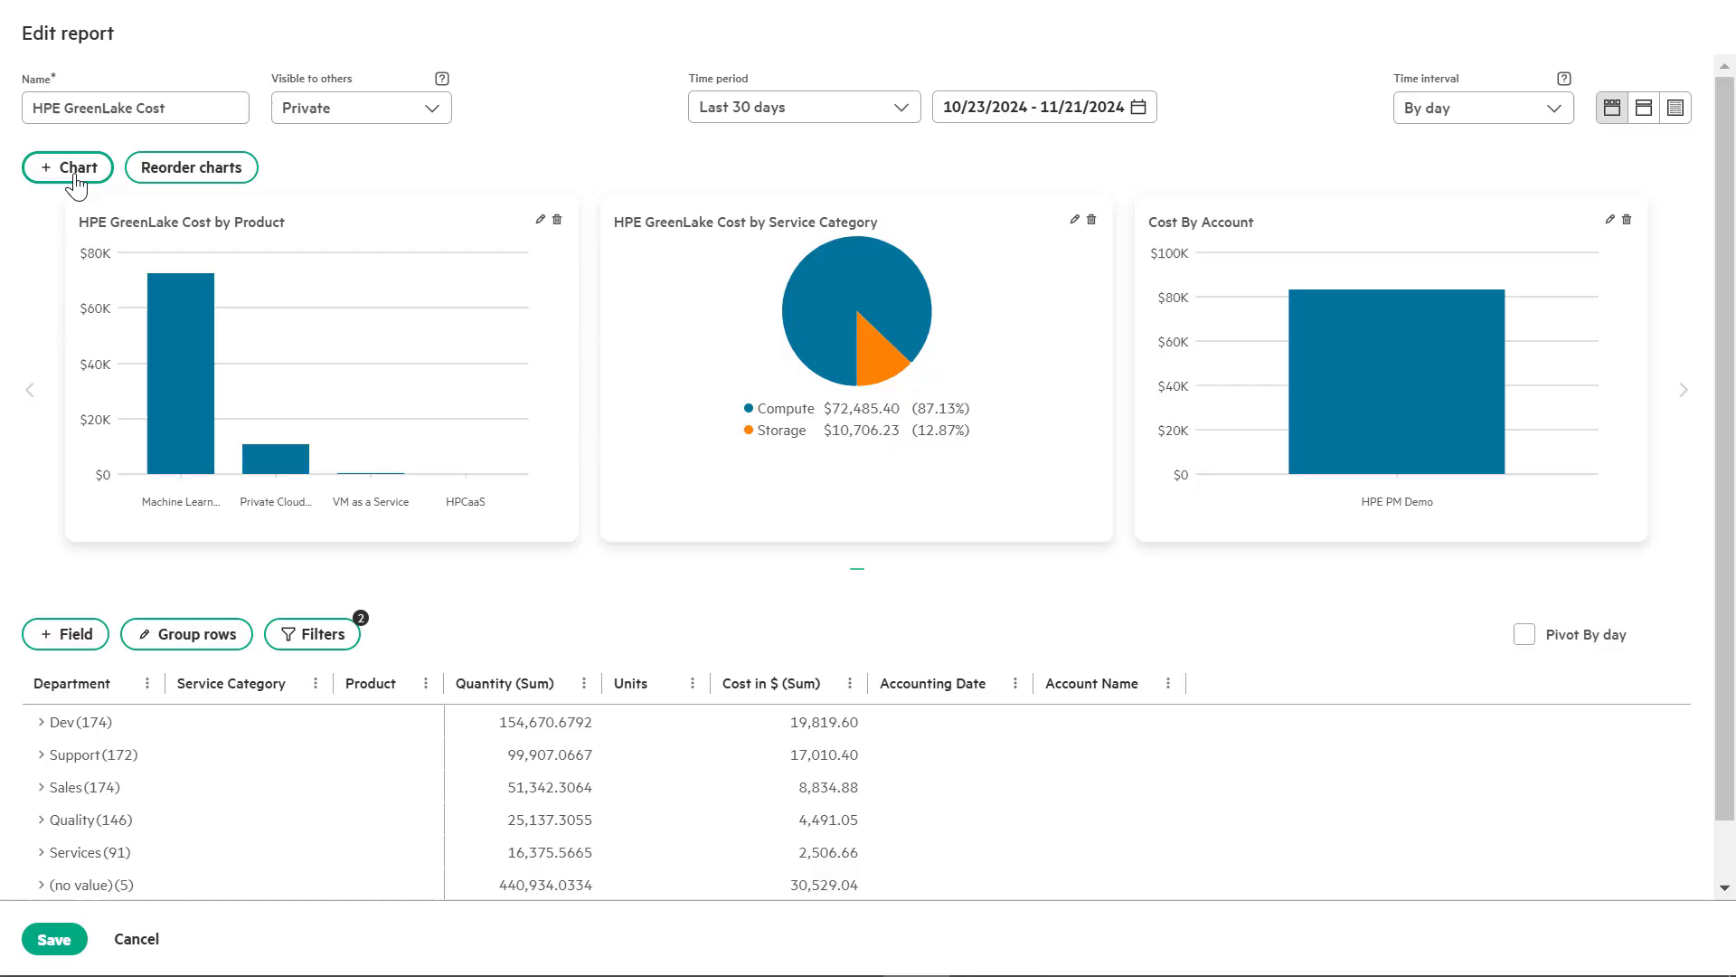
Add a time series stacked bar chart plotting Cost, titled 'Cost by Department'
left_click(76, 181)
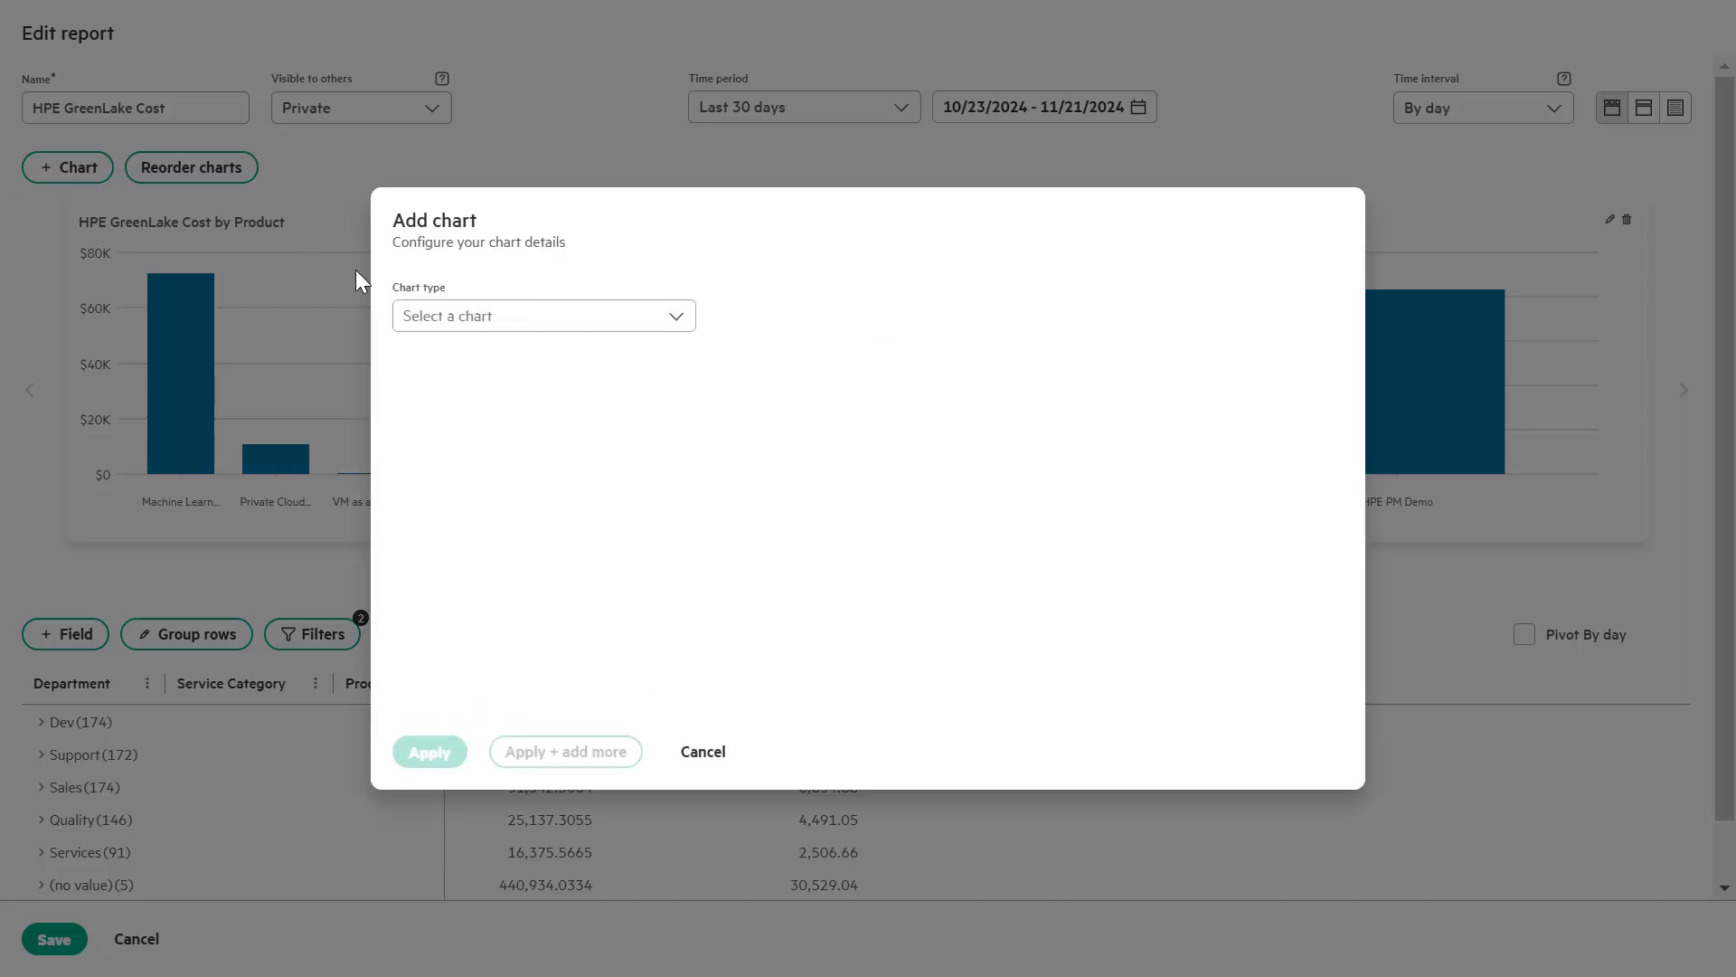
left_click(421, 318)
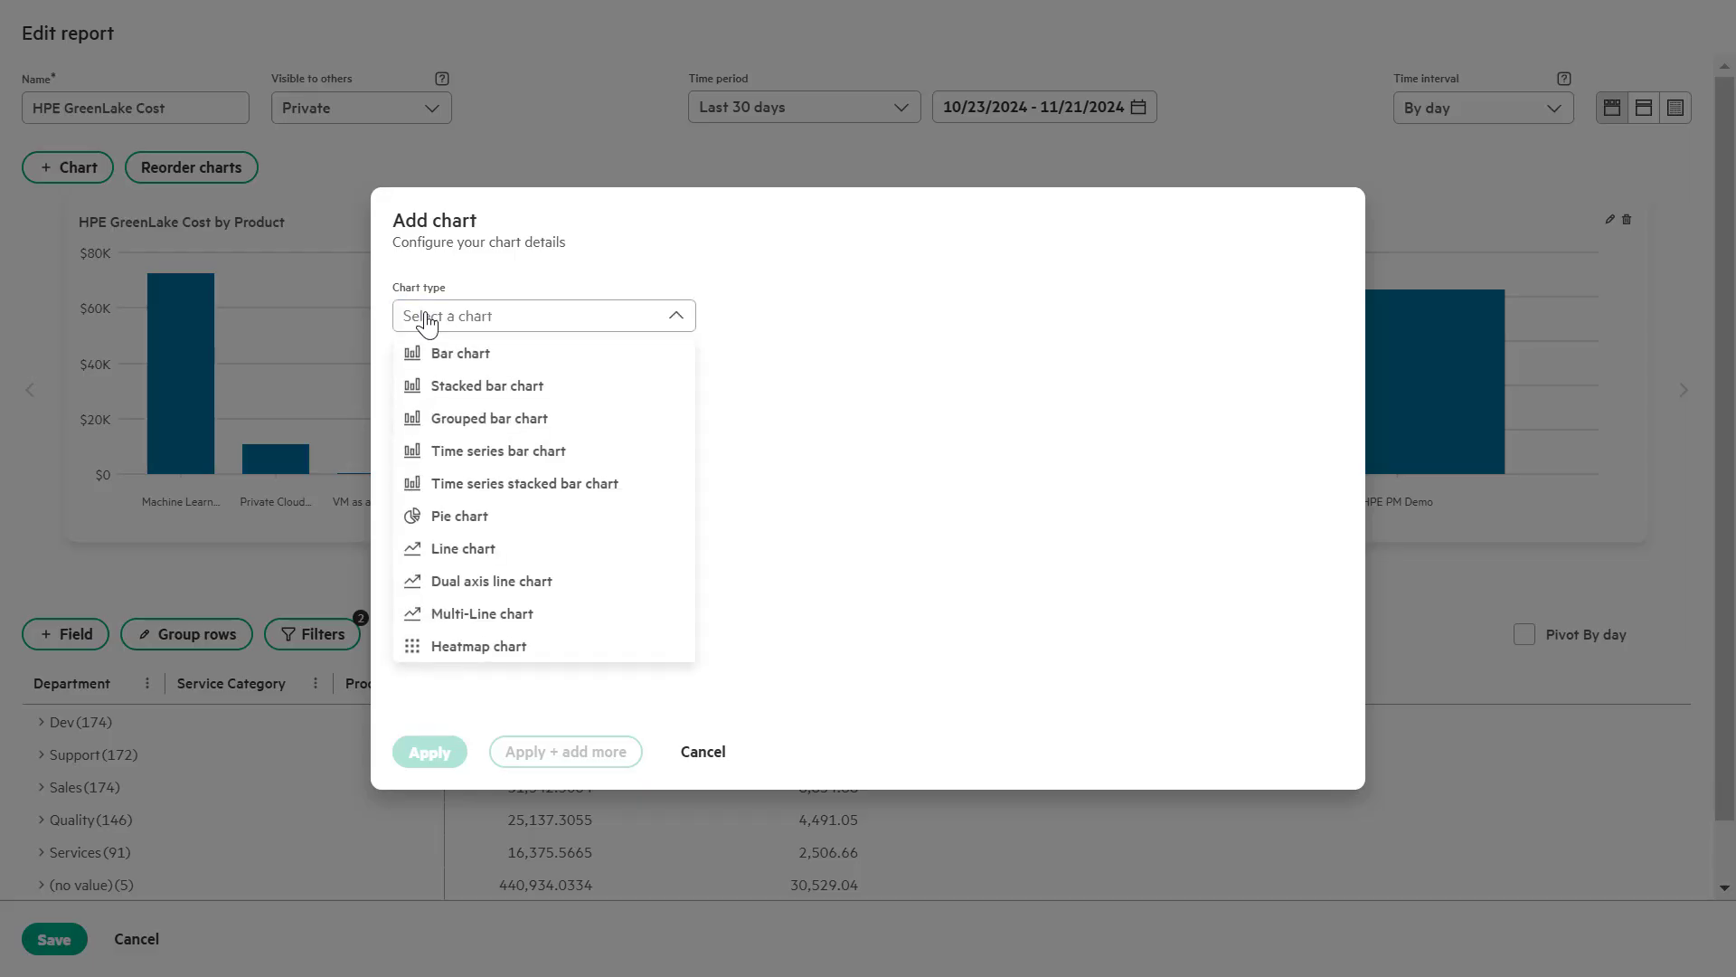
left_click(502, 486)
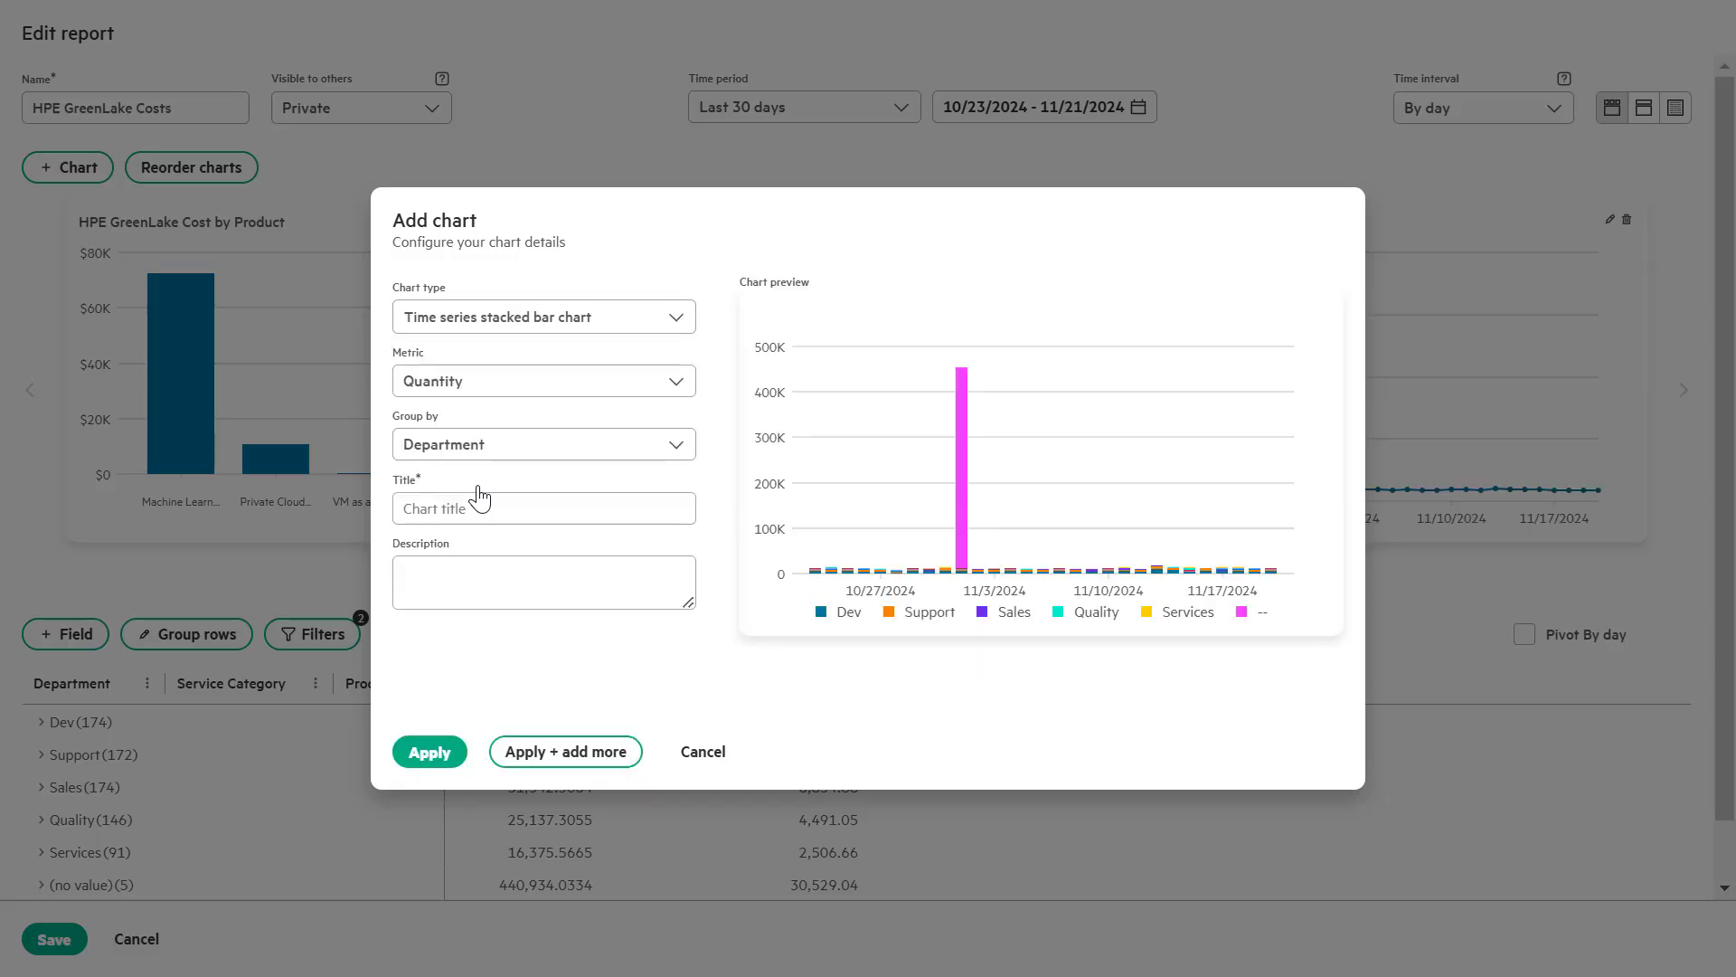
left_click(476, 389)
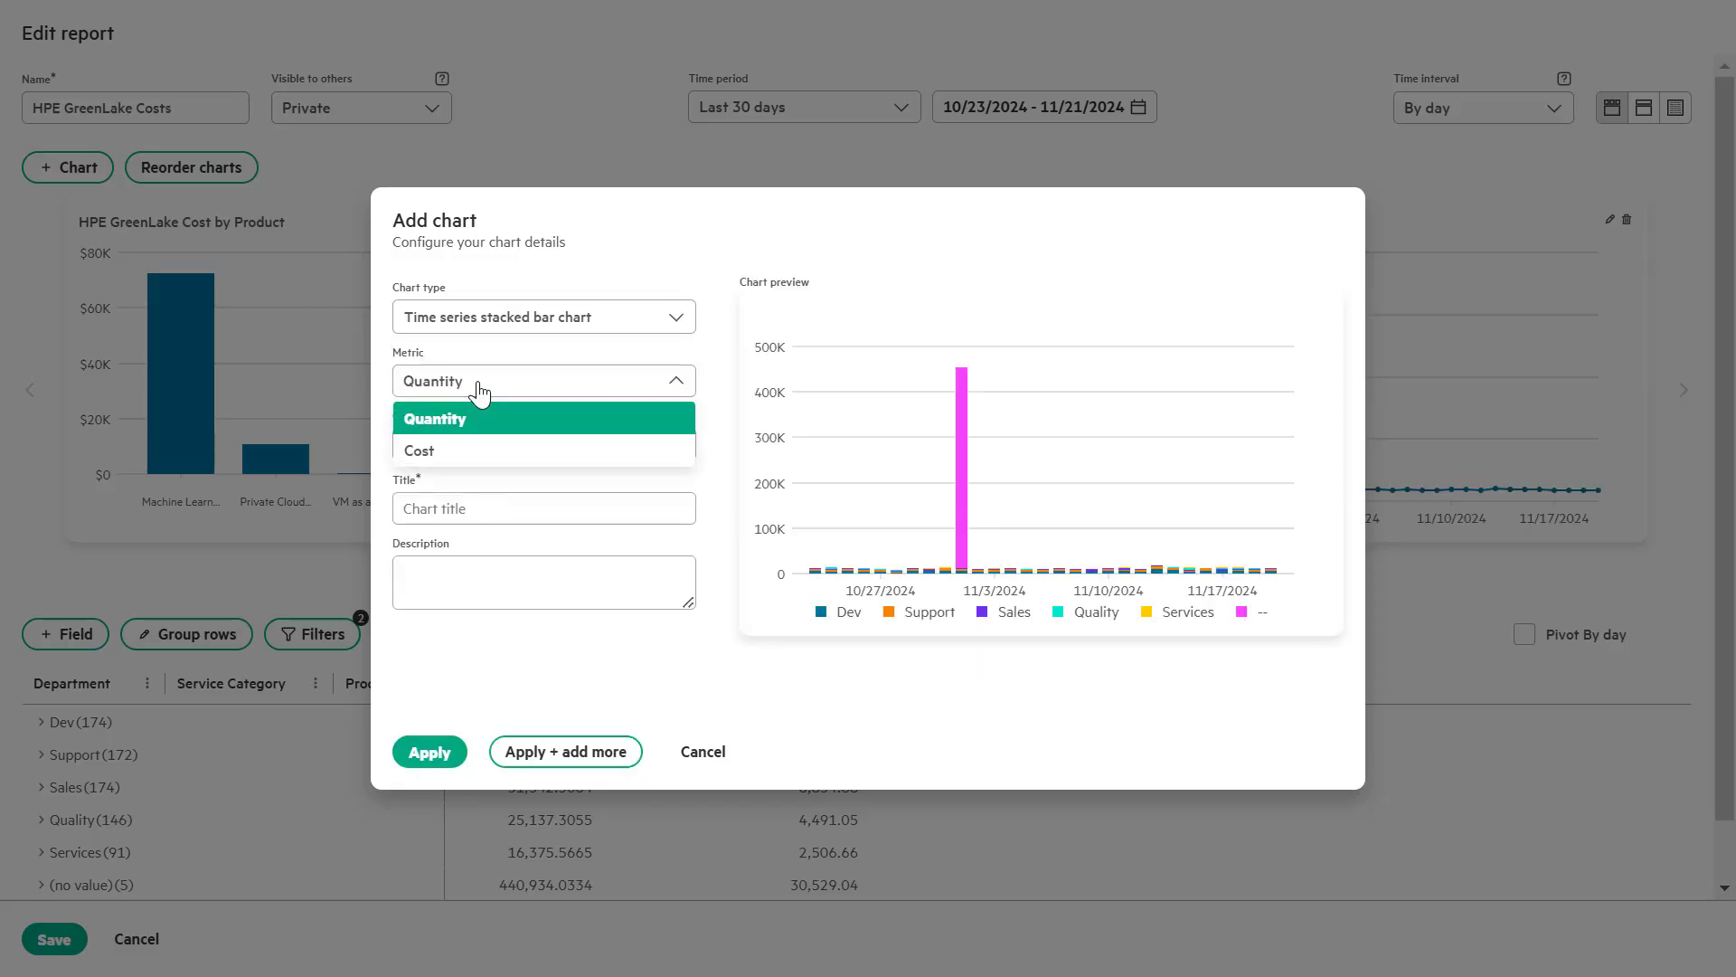
left_click(460, 455)
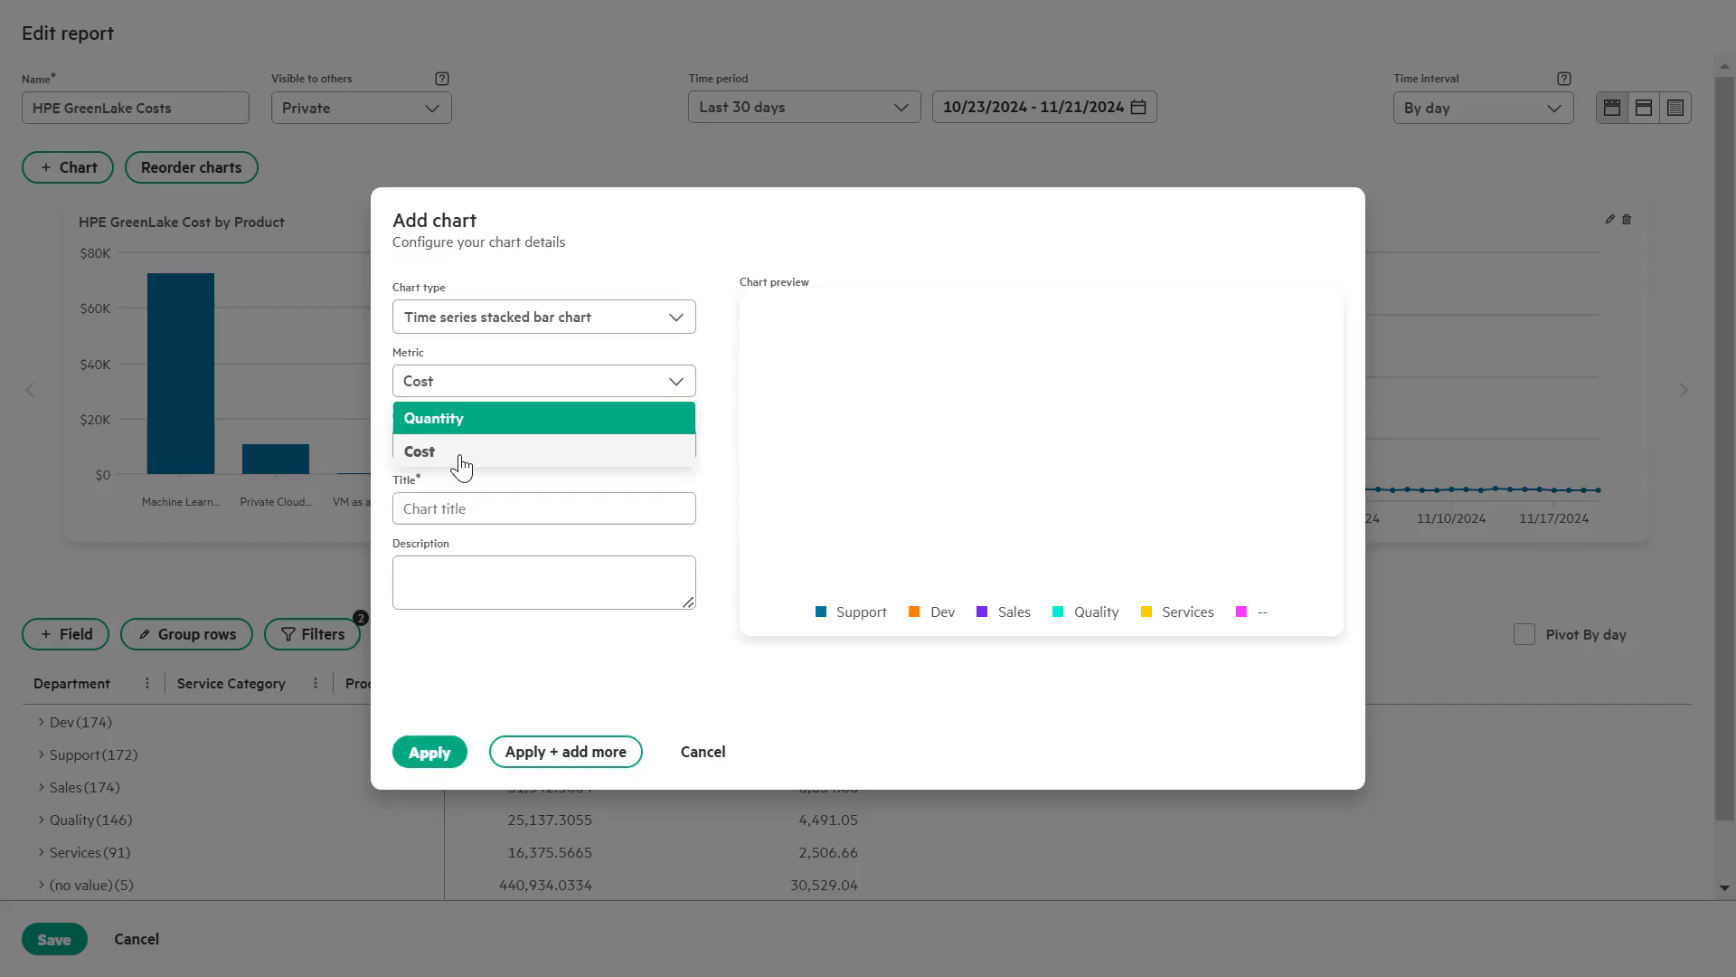
left_click(458, 512)
type("Cost by Department")
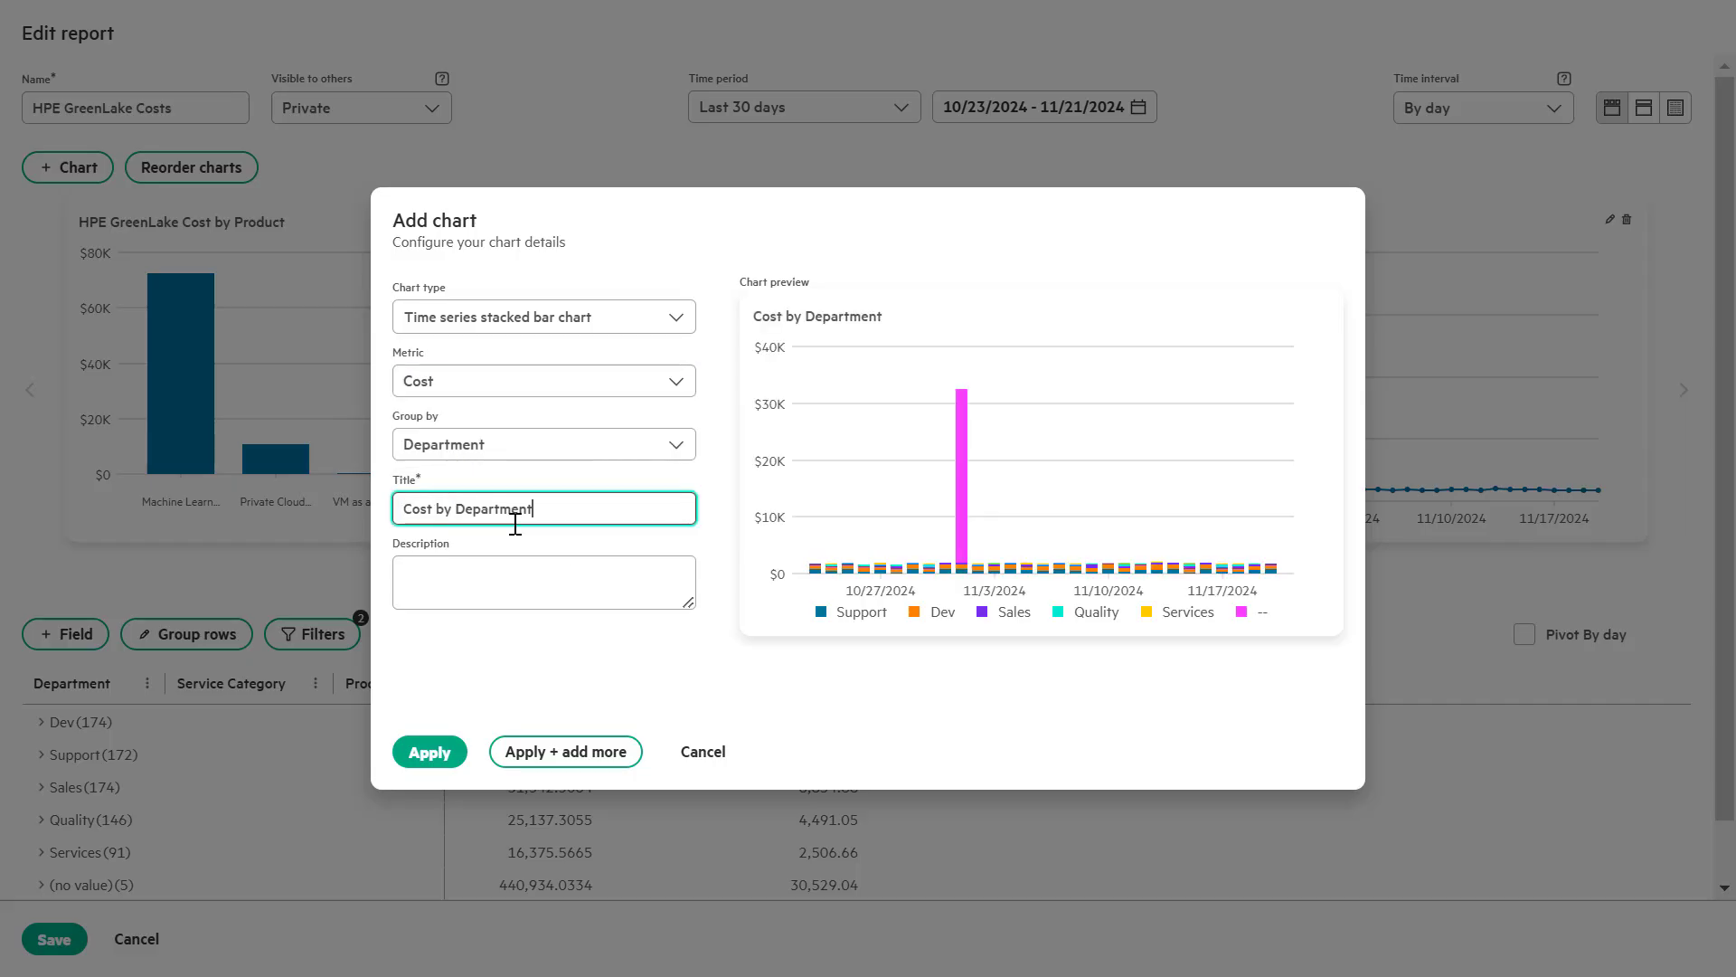
left_click(439, 756)
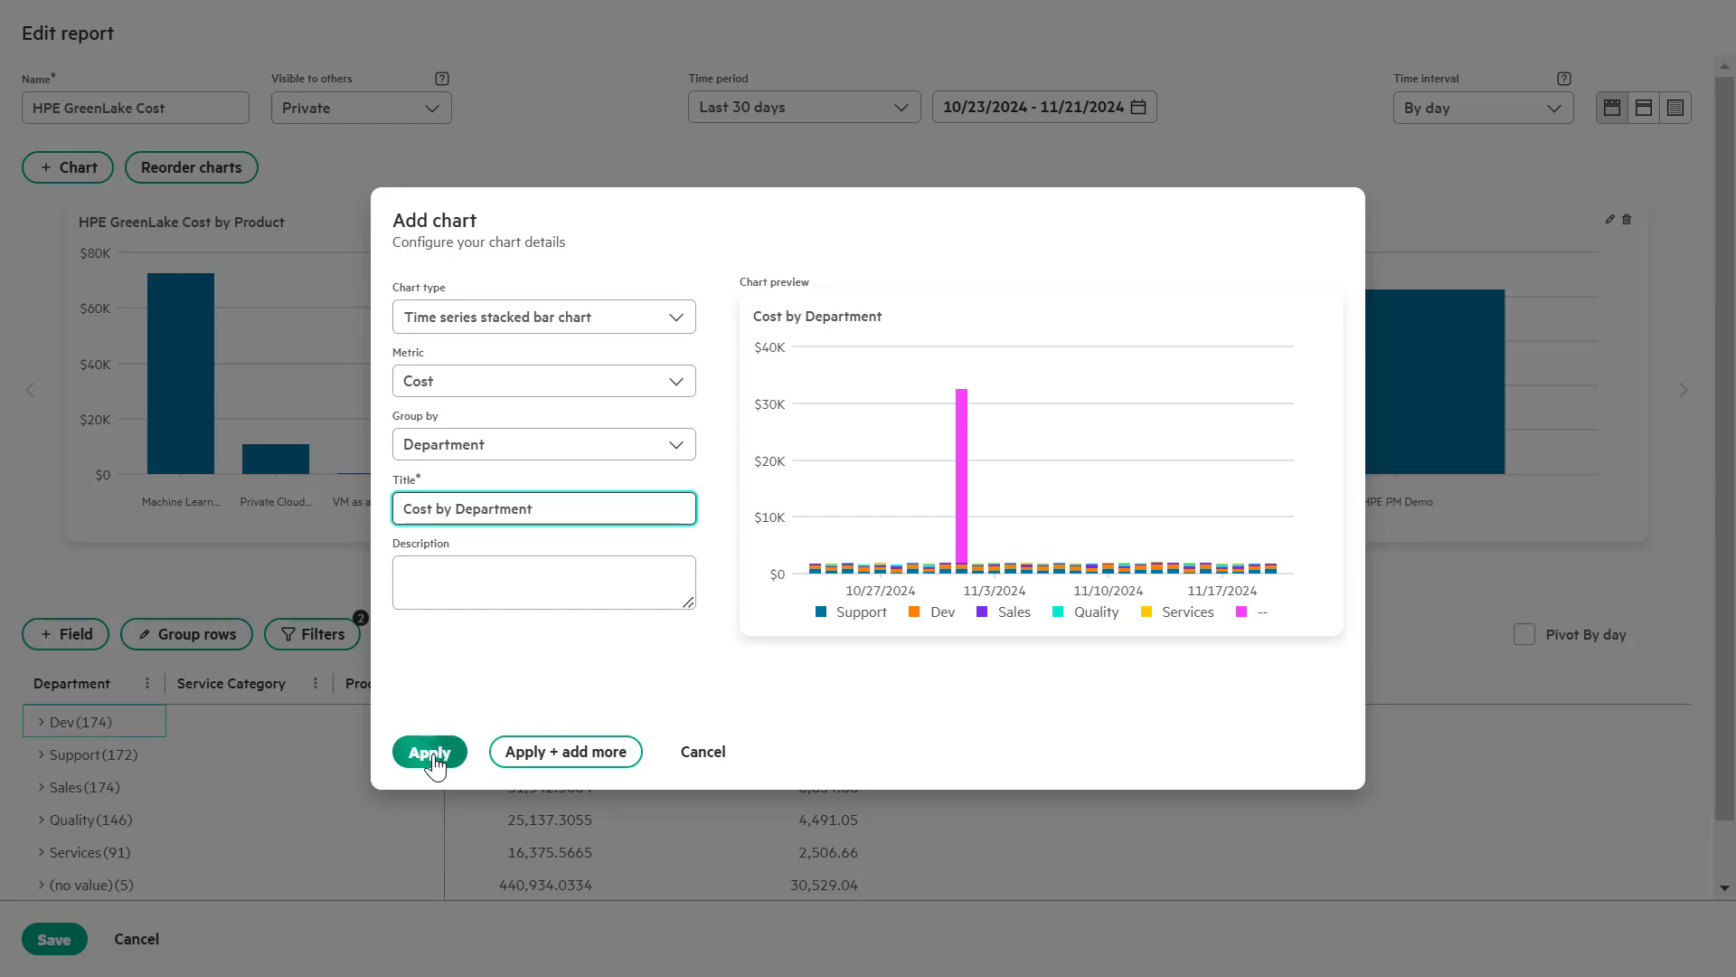
left_click(432, 756)
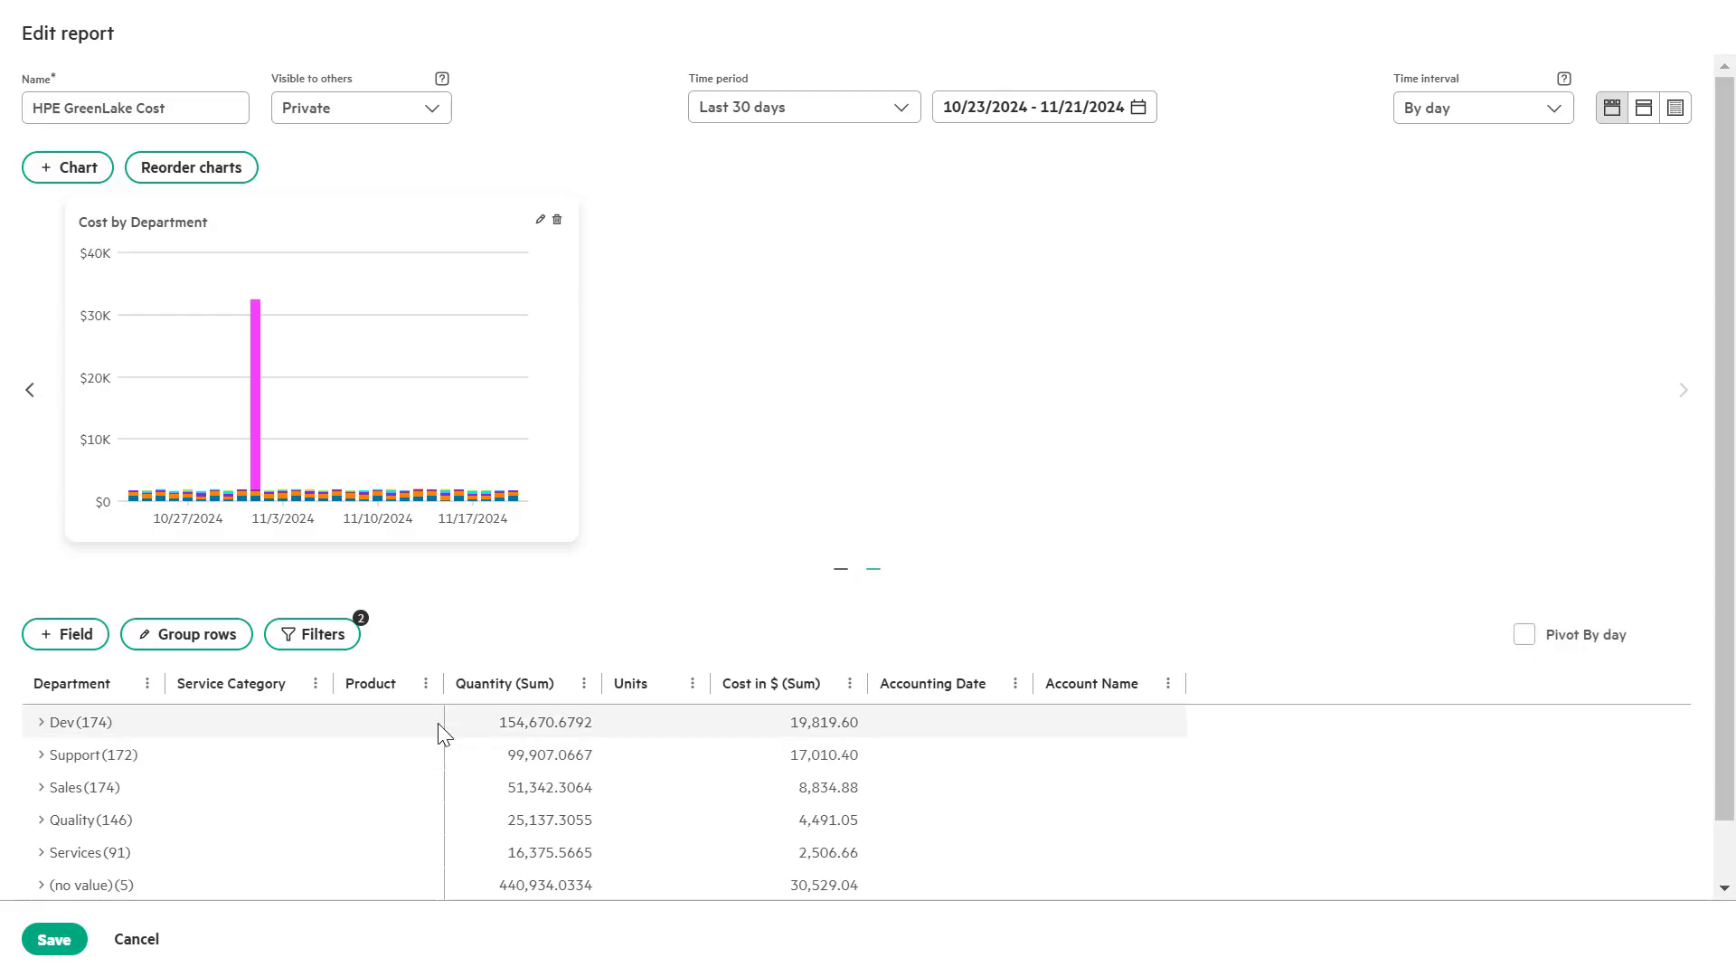
Move the Account Name column ahead of Accounting Date in the table
mouse_move(336, 508)
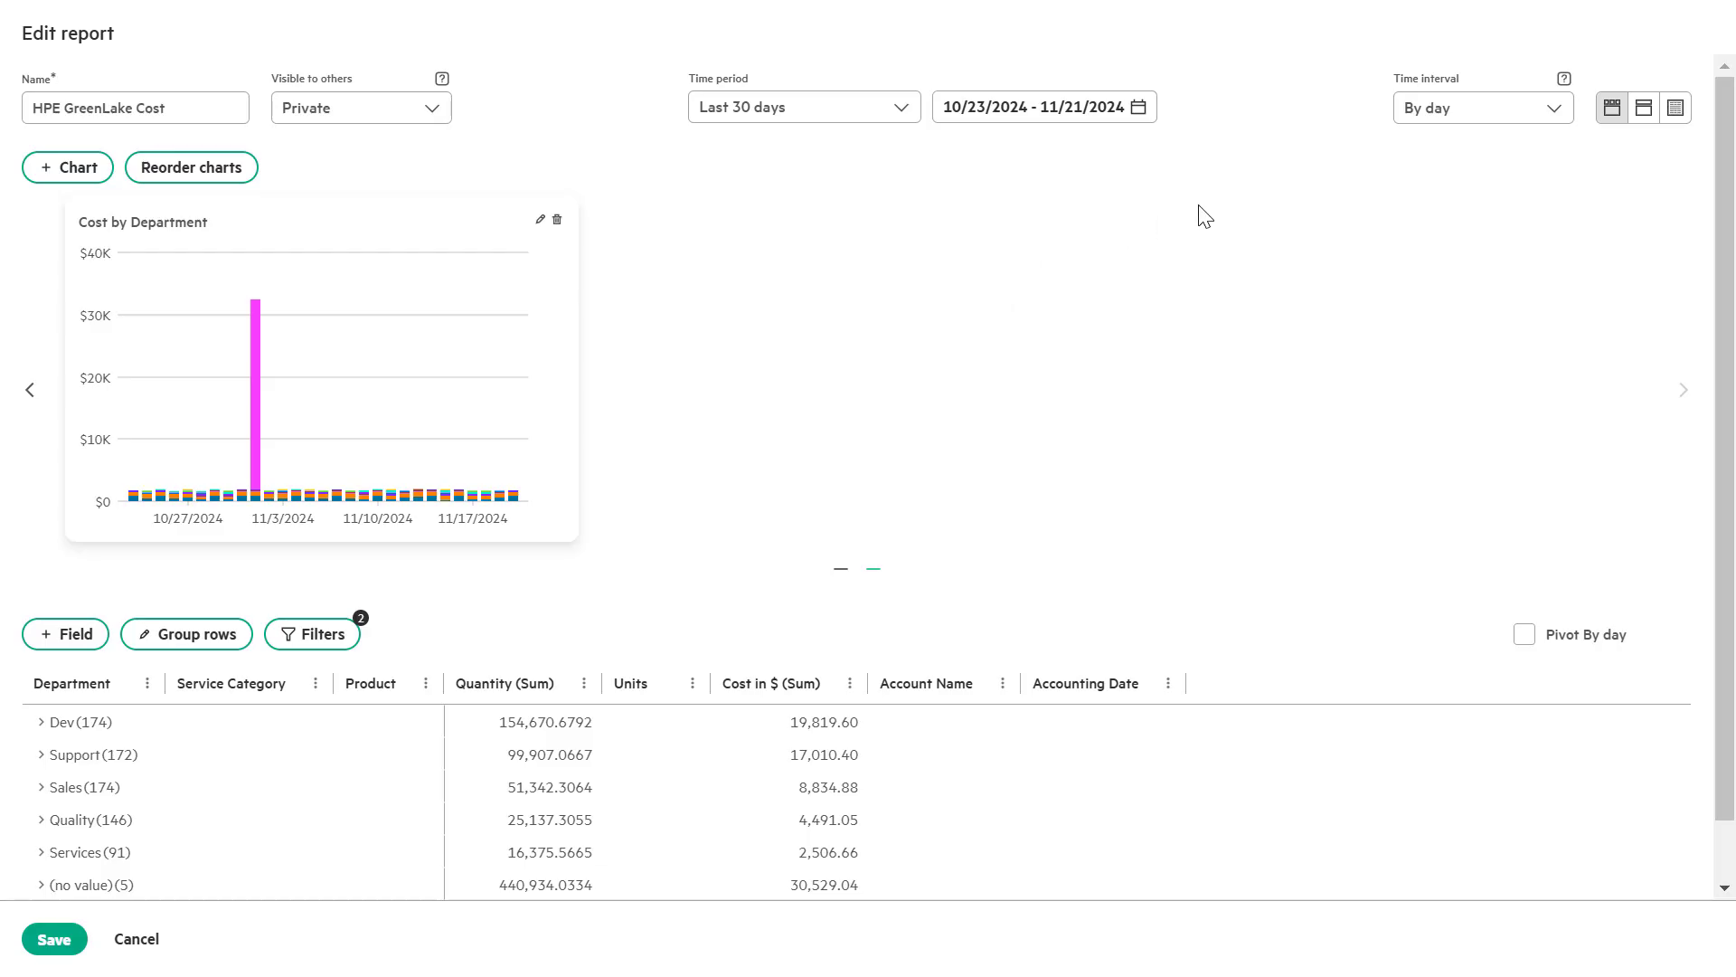
Set the report's time interval to By month and the time period to Last quarter
left_click(1555, 110)
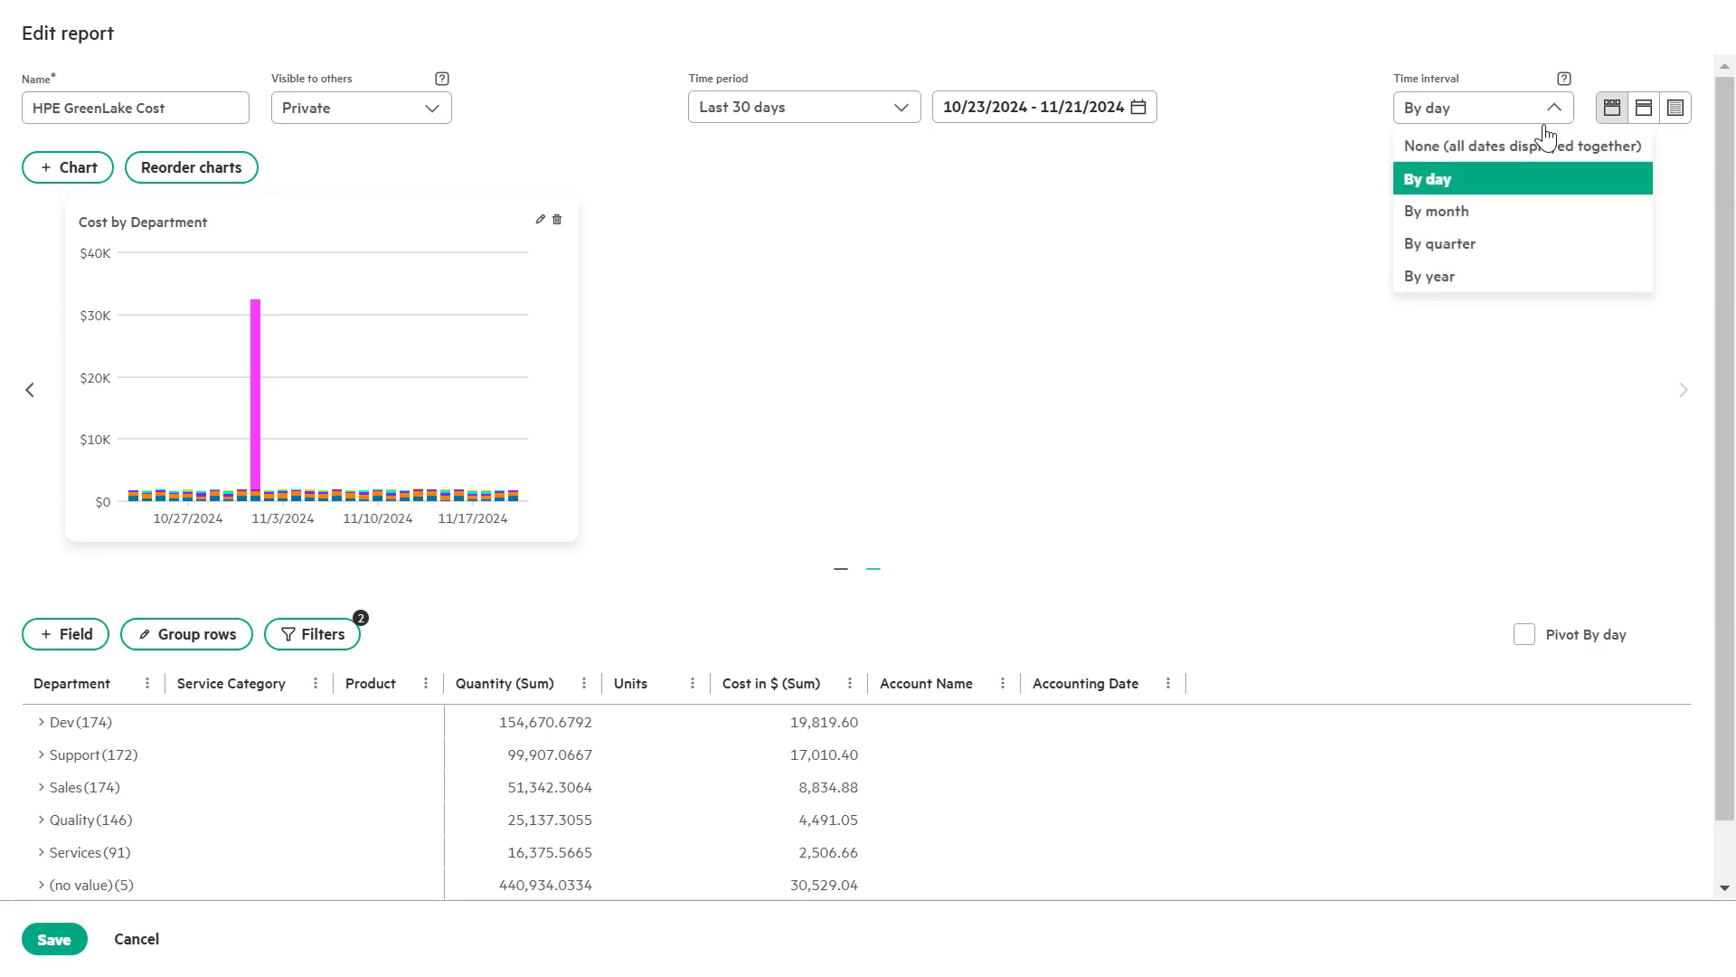
left_click(1456, 214)
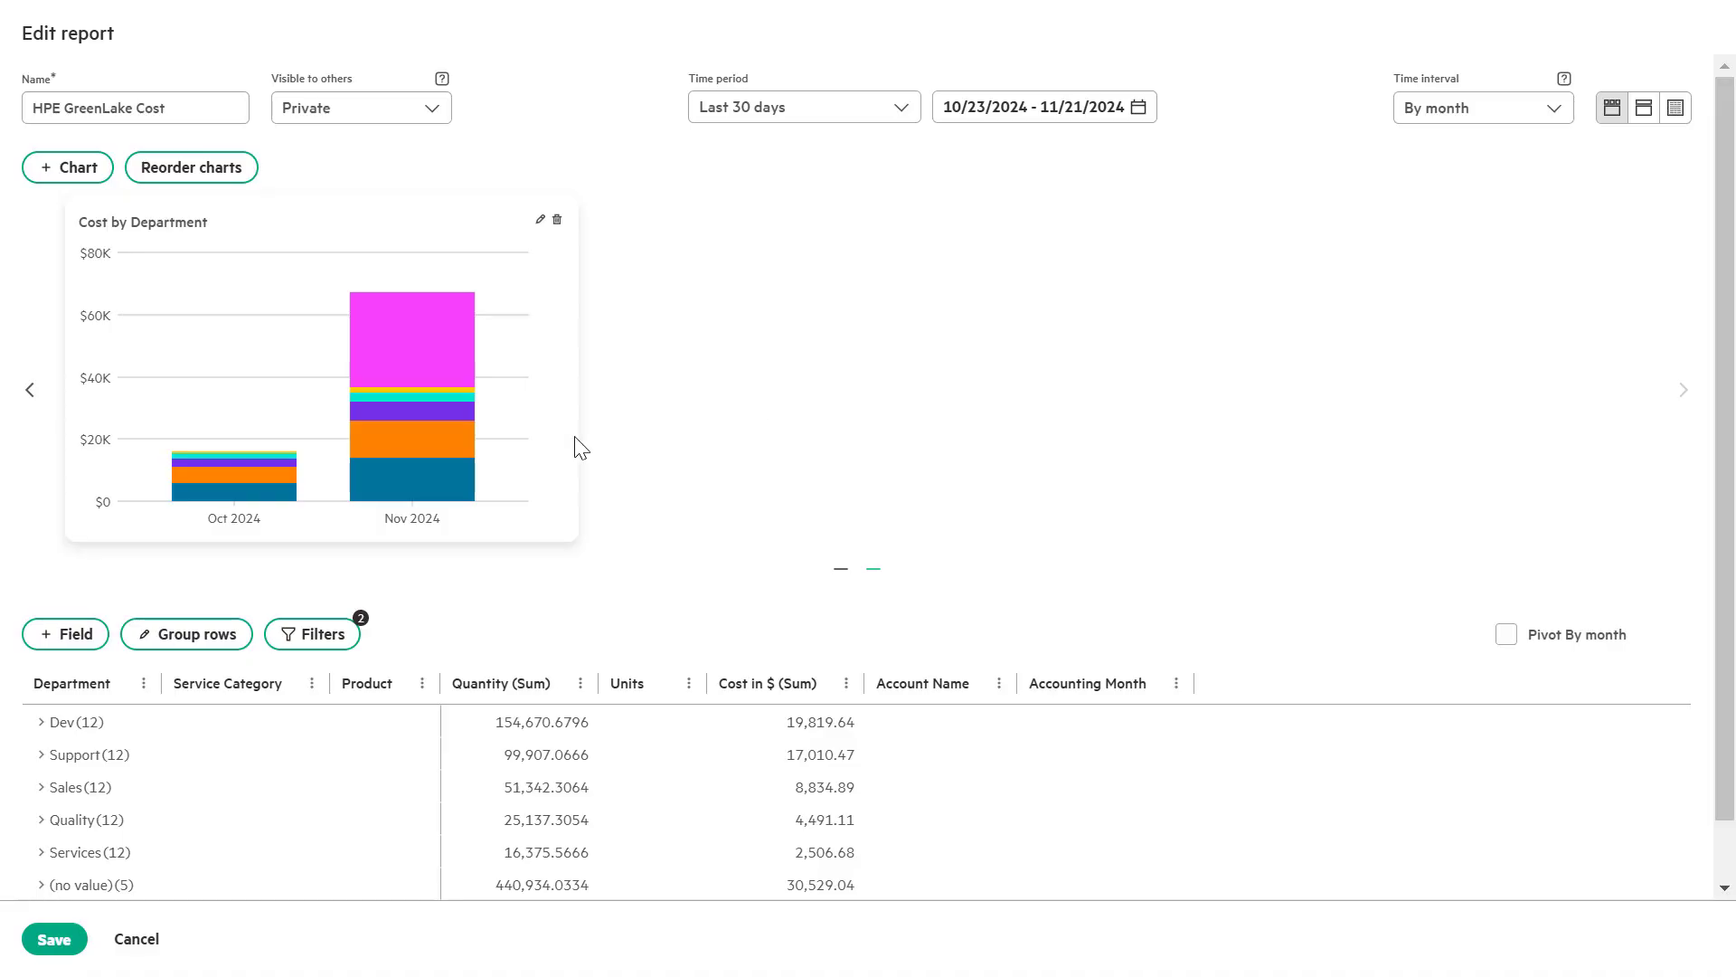
mouse_move(235, 496)
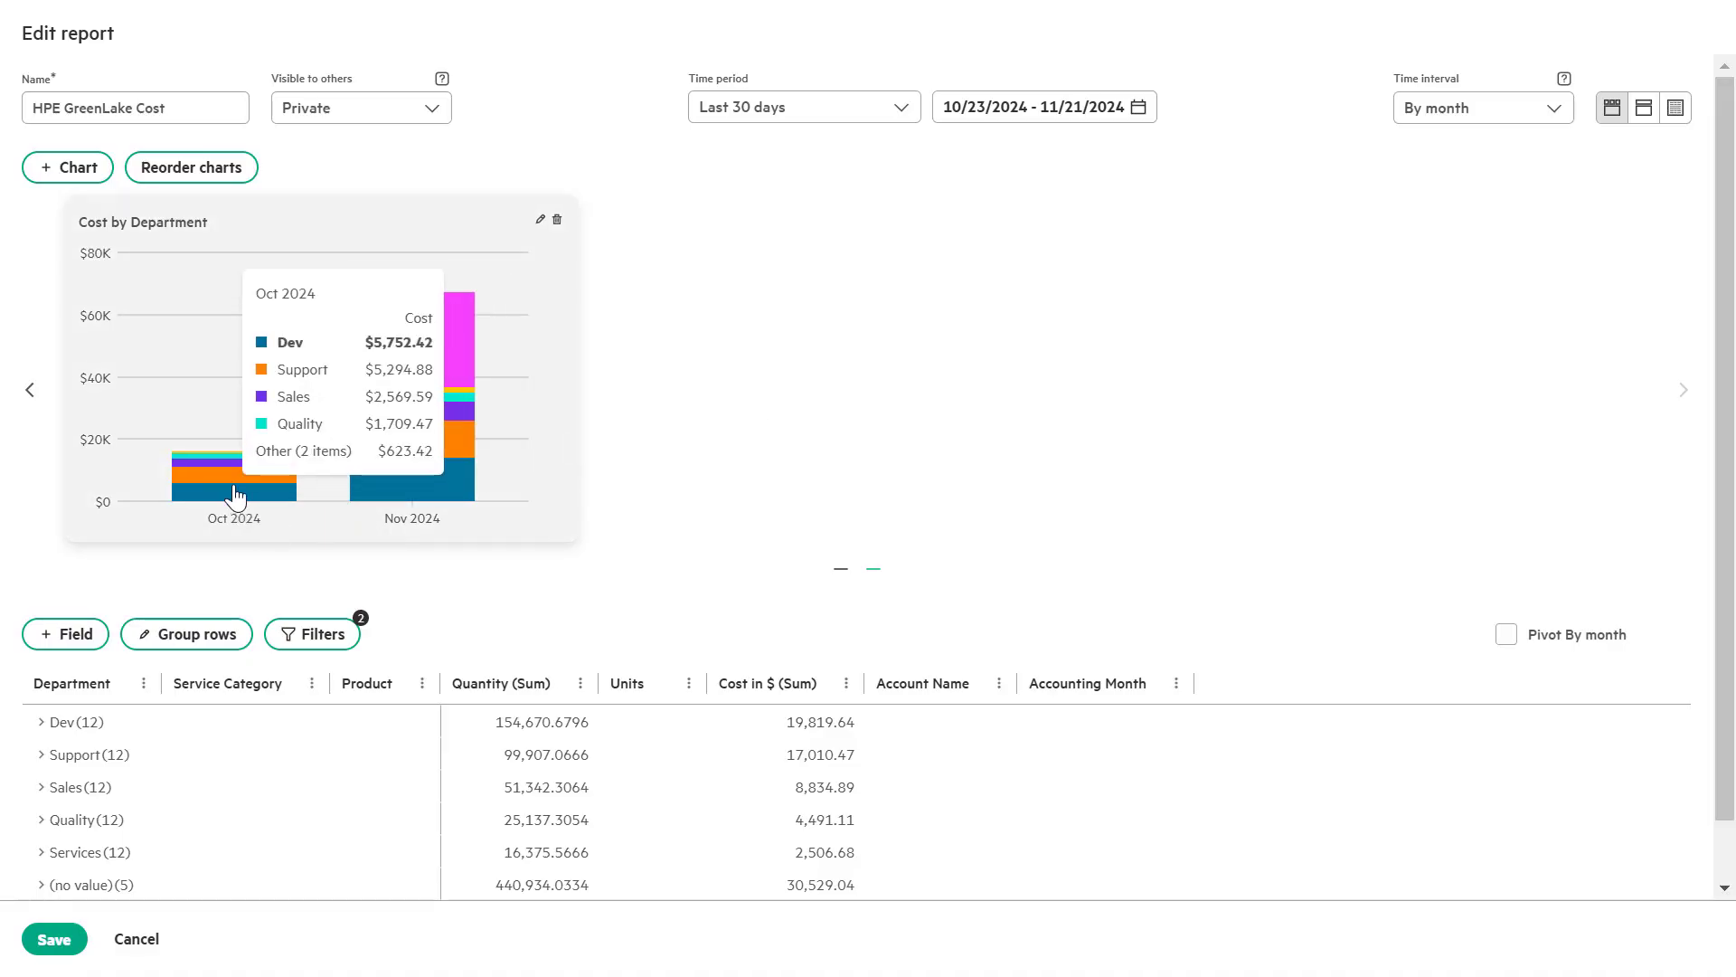
mouse_move(376, 469)
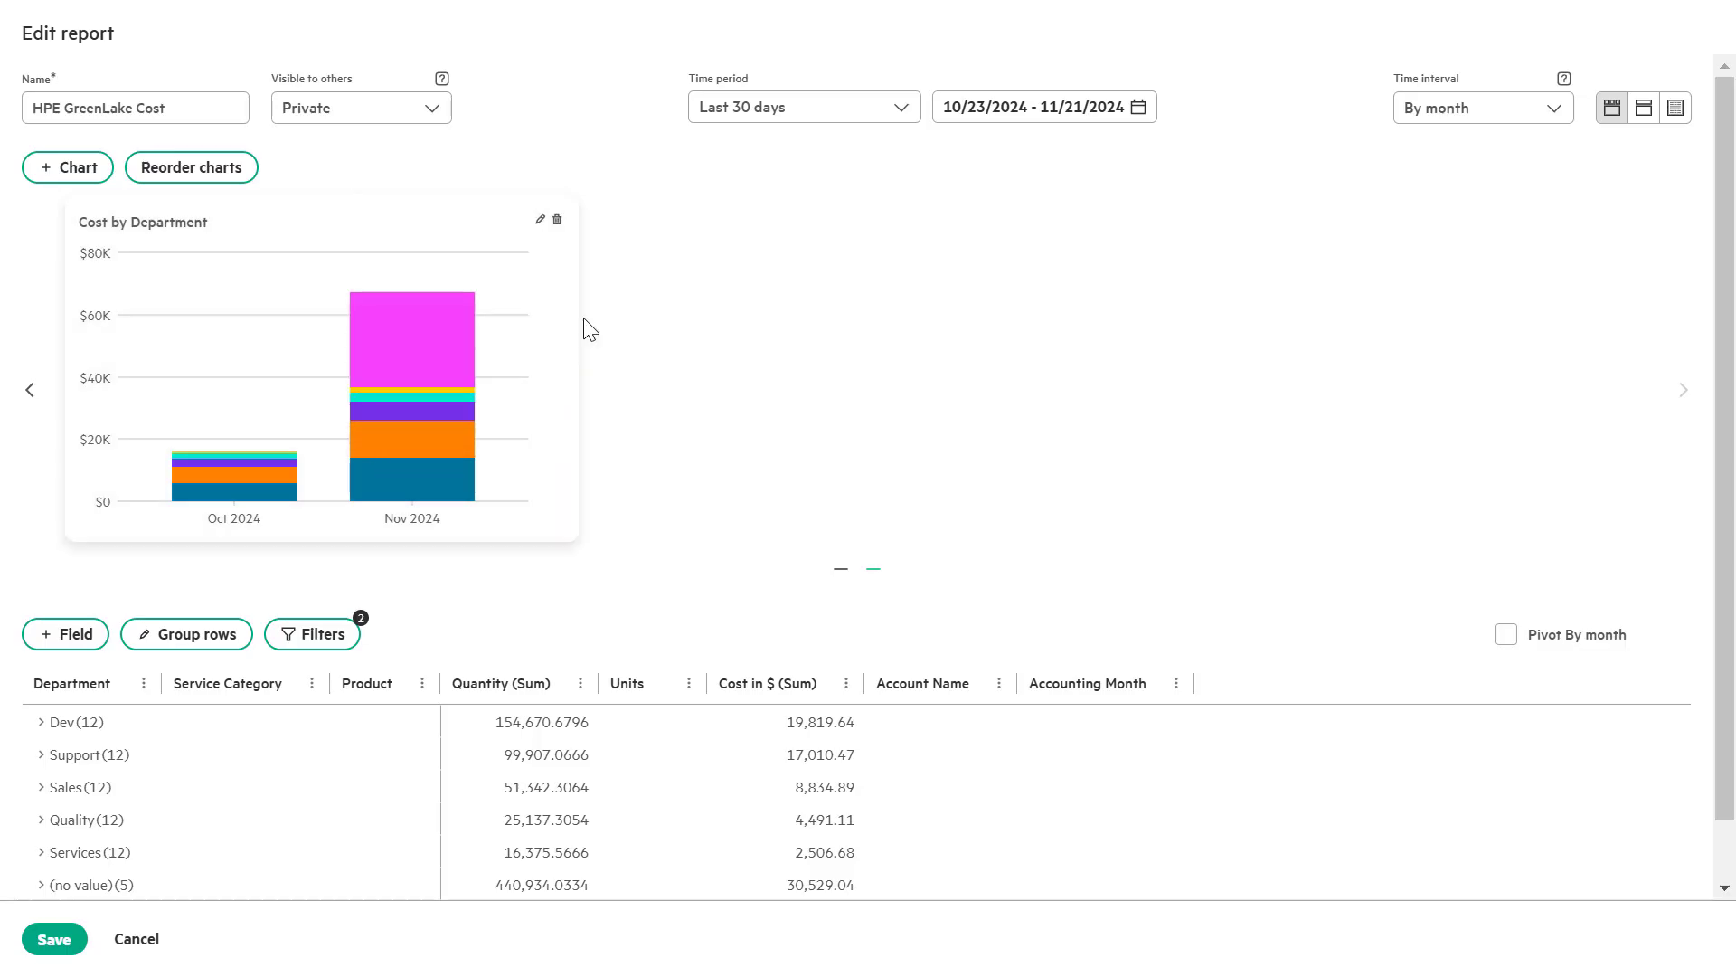
left_click(818, 122)
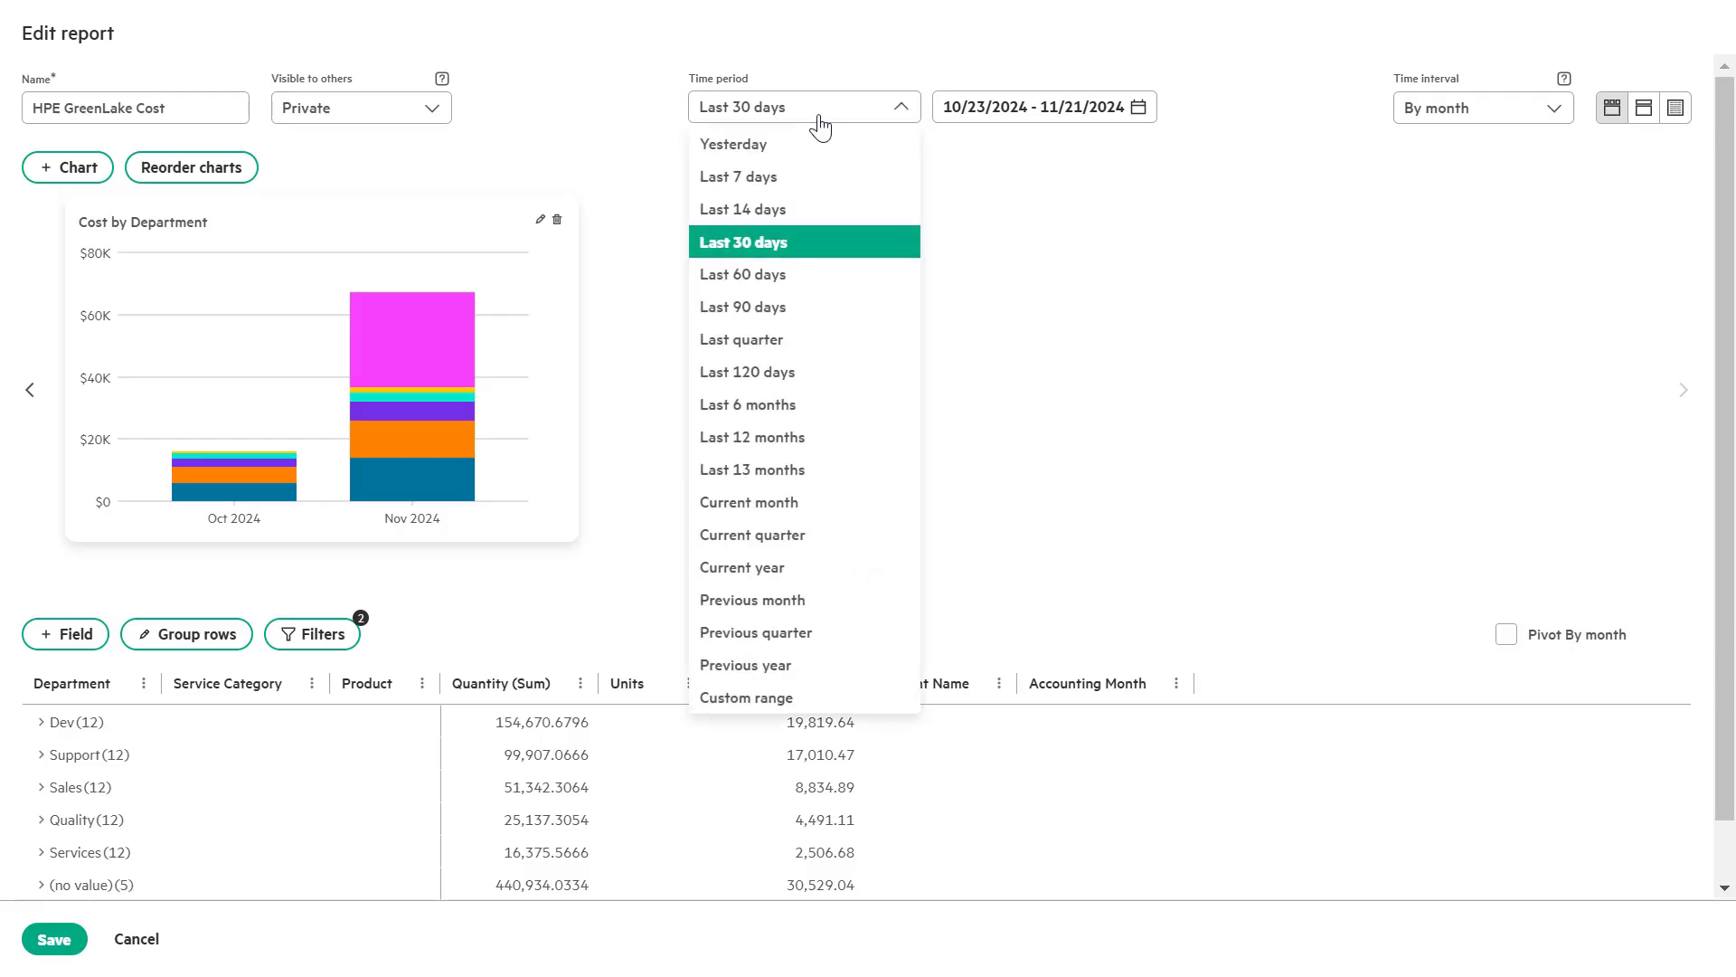
left_click(780, 348)
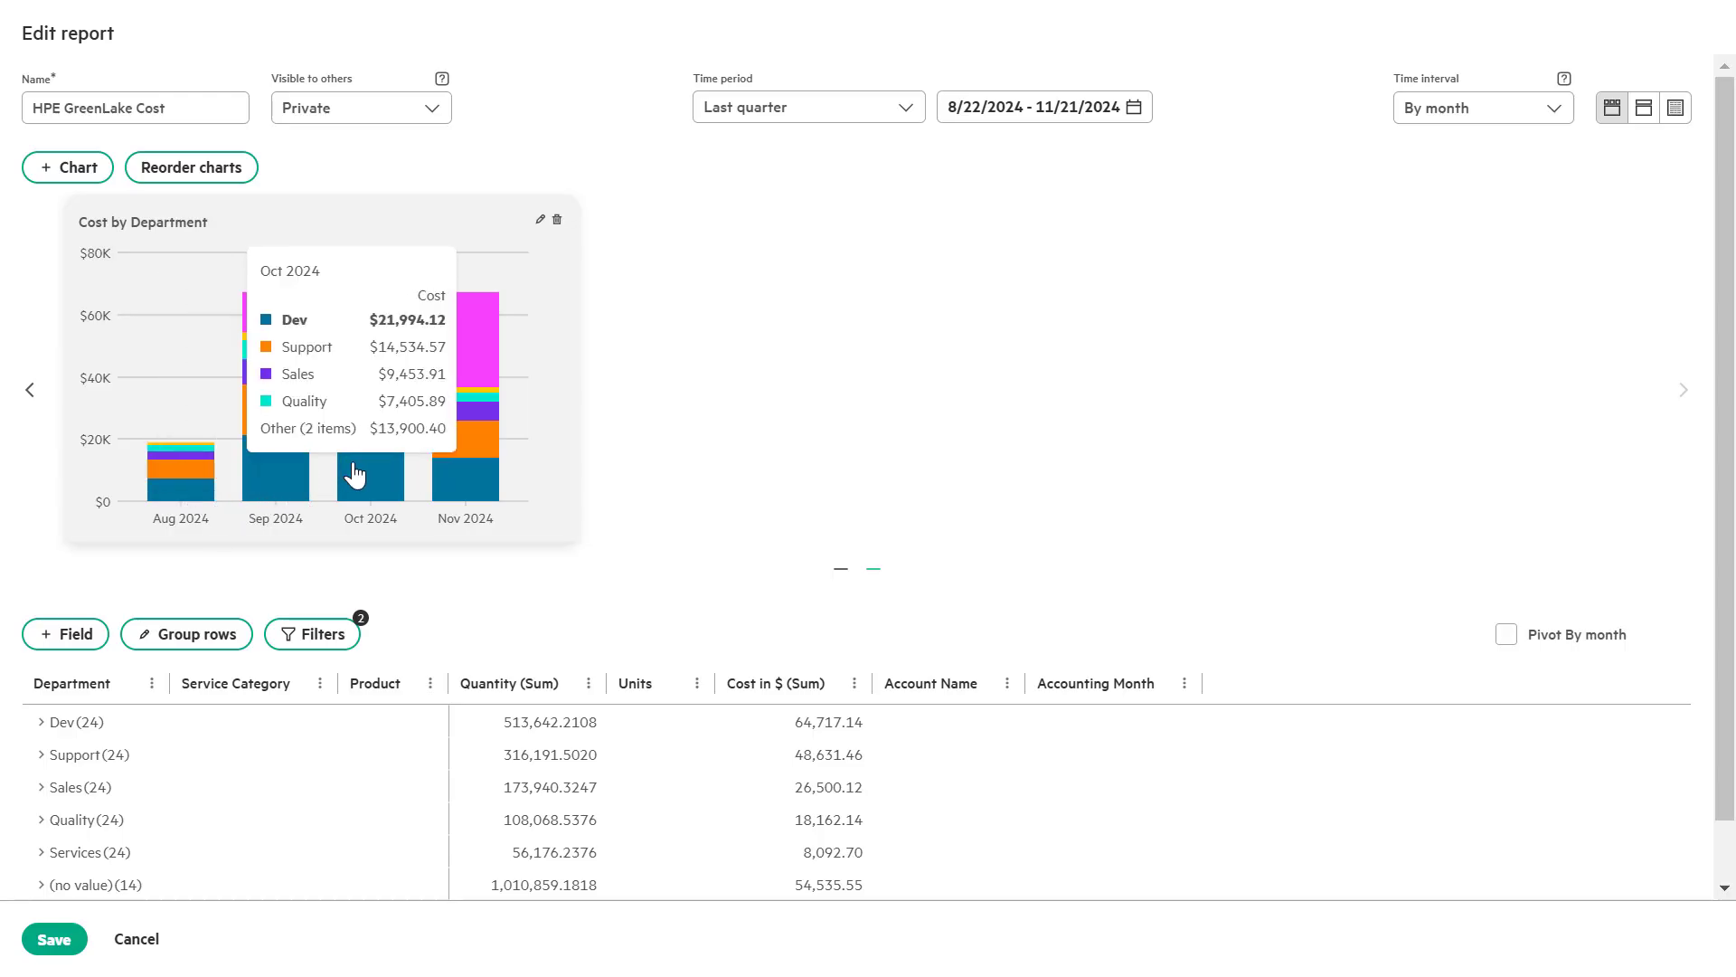
mouse_move(451, 463)
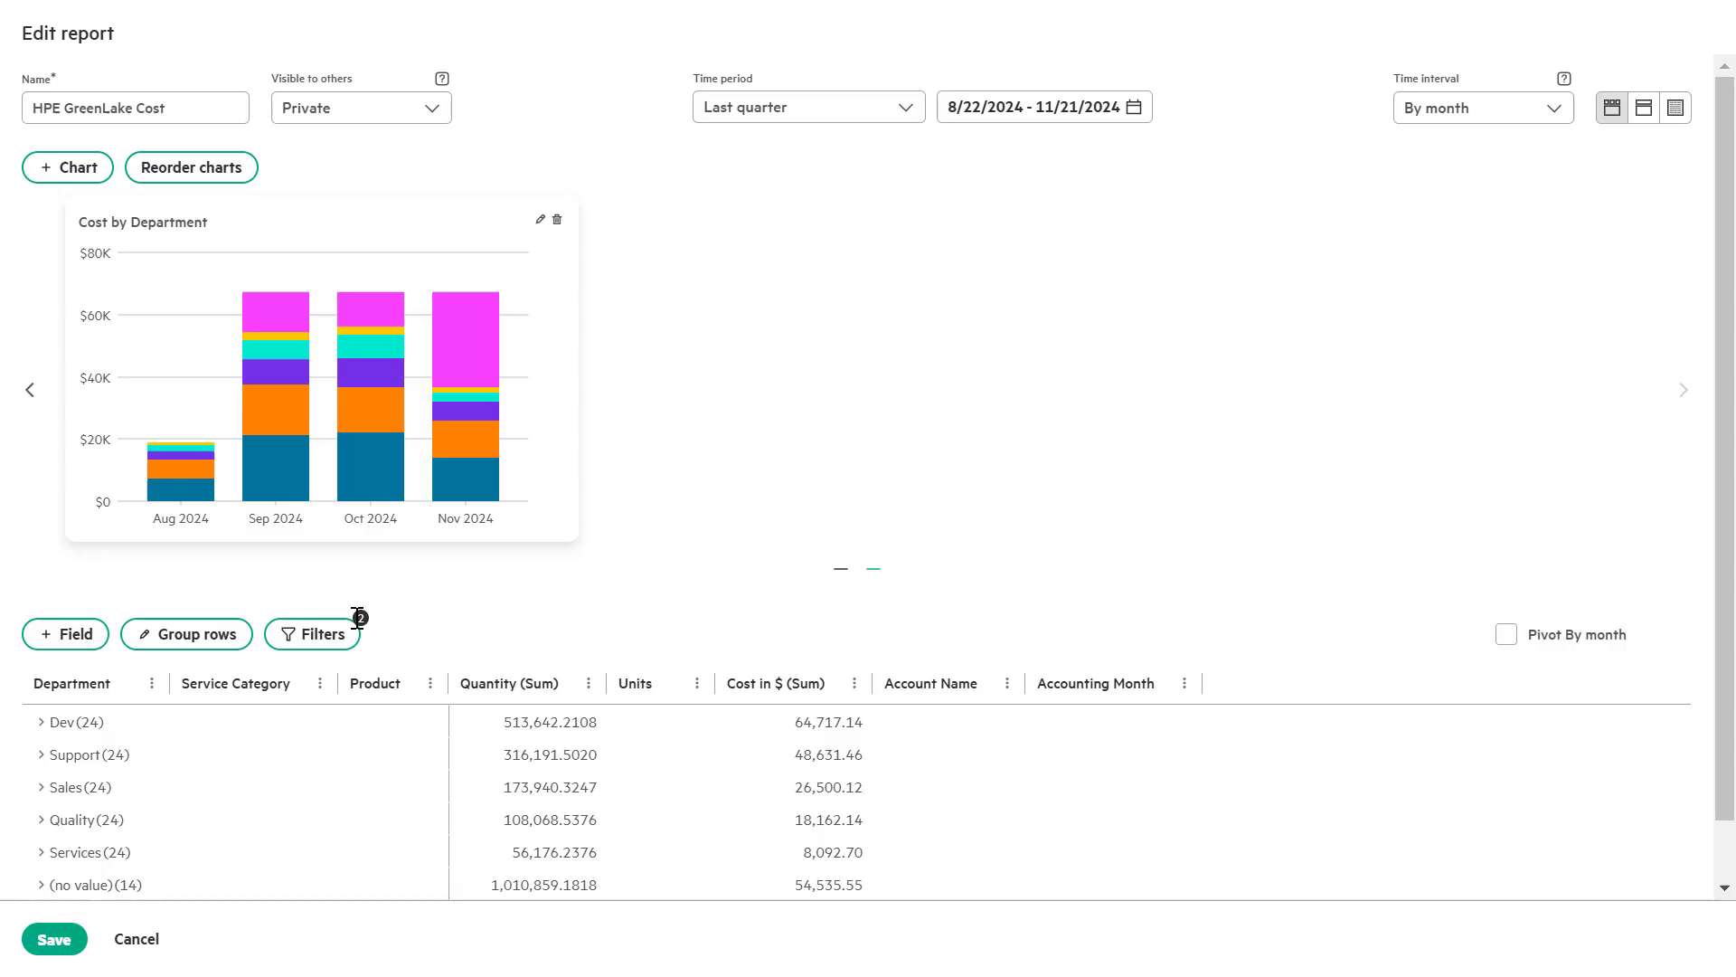
Filter Department 'is' Dev and Sales and apply the filter
left_click(317, 643)
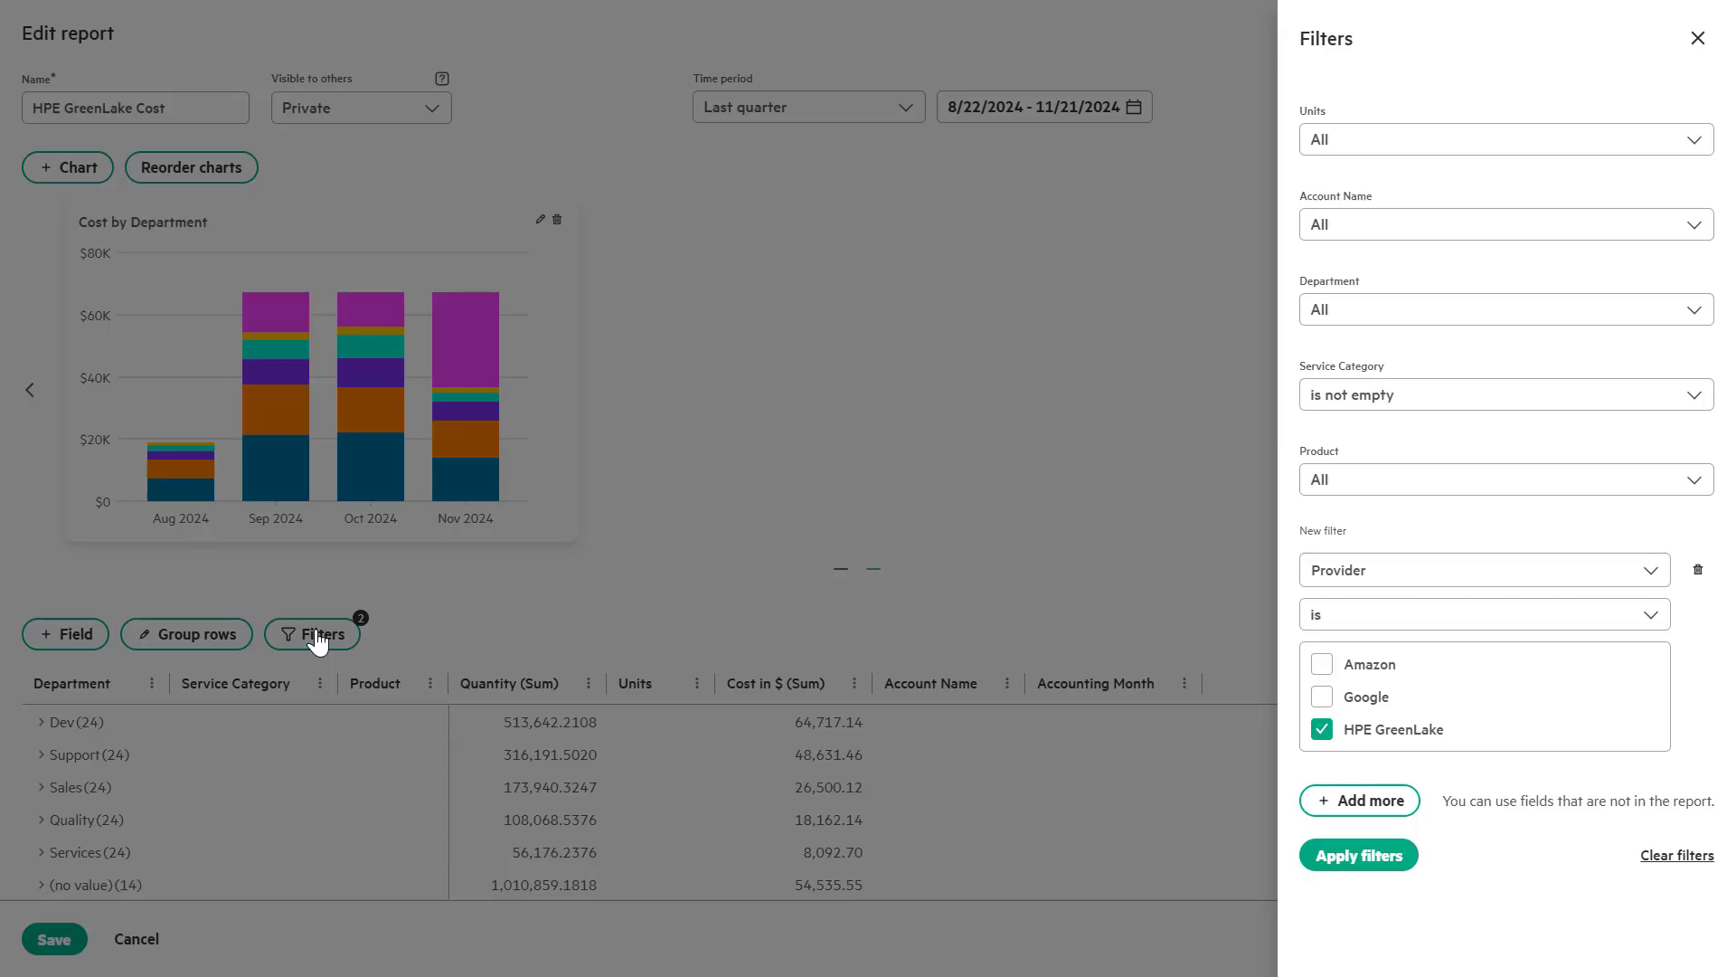
left_click(1374, 312)
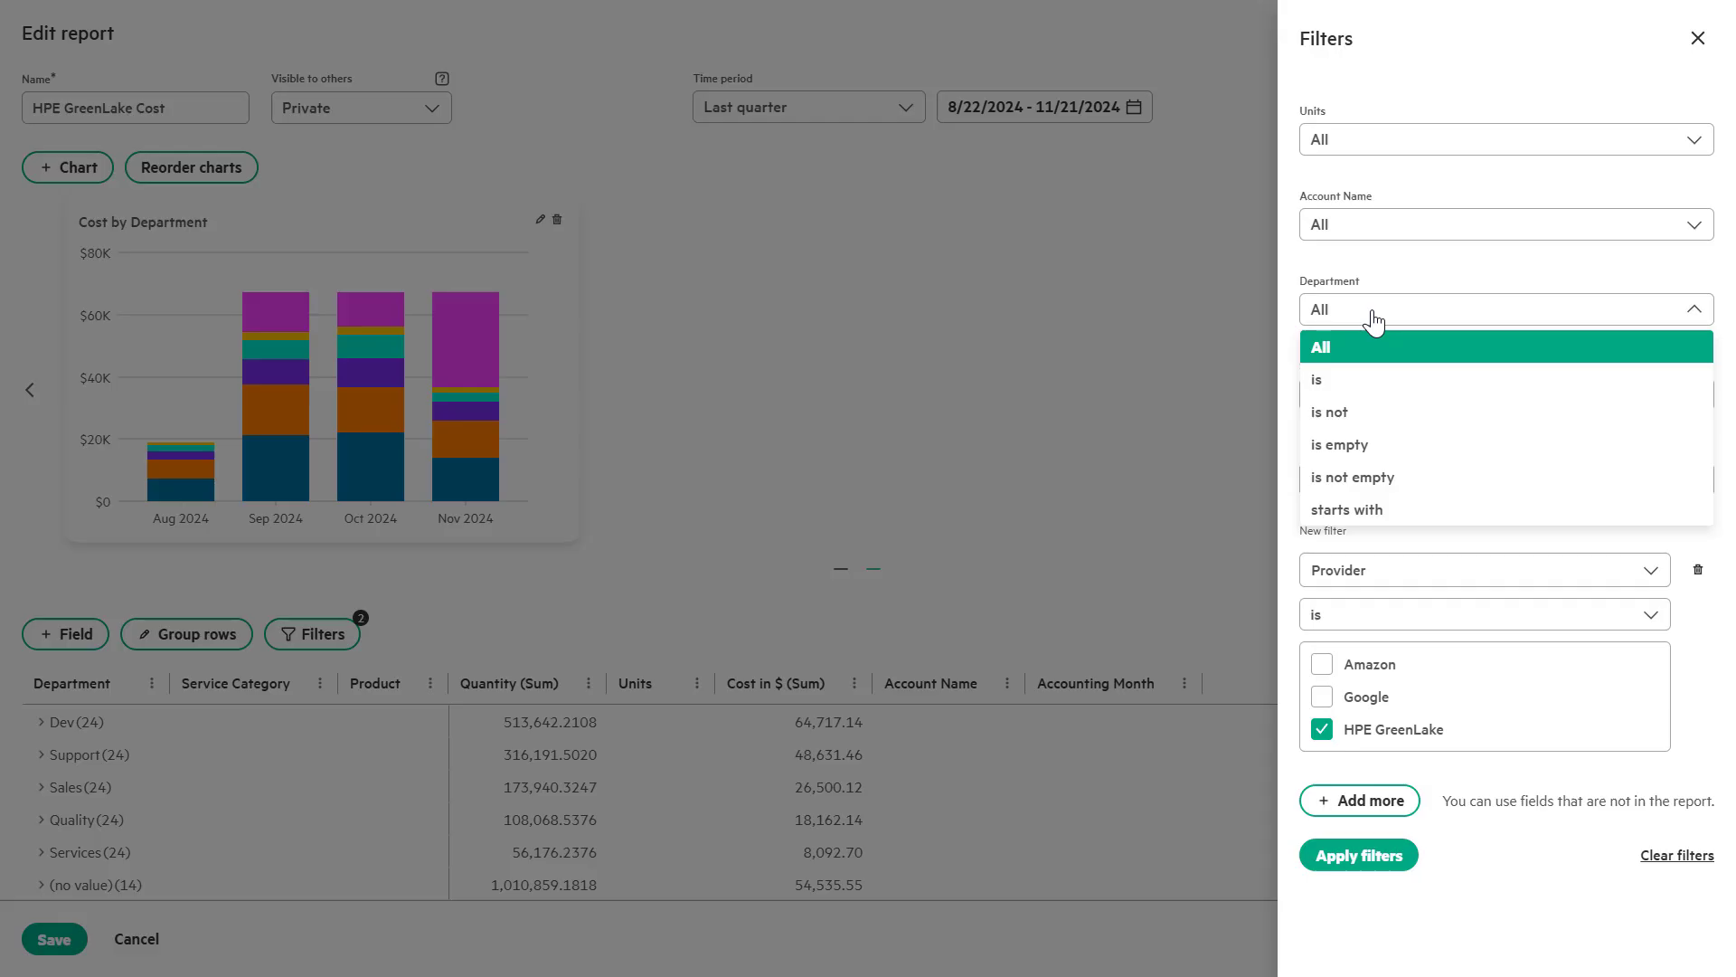
left_click(1330, 396)
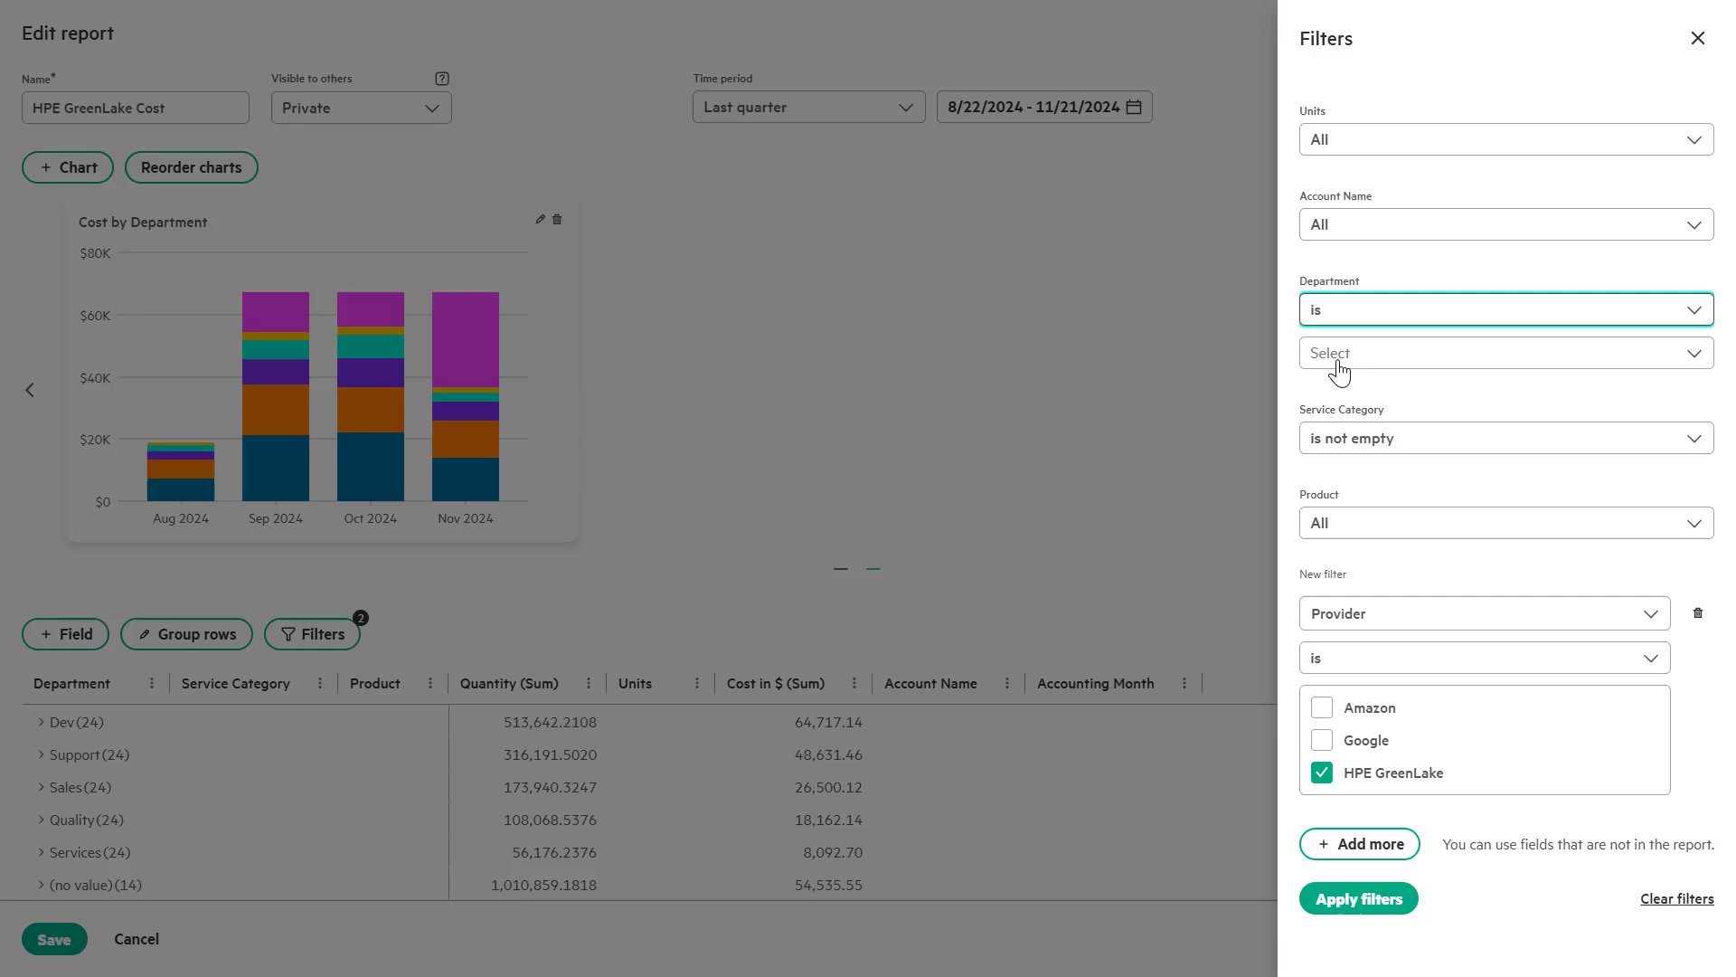
left_click(1339, 371)
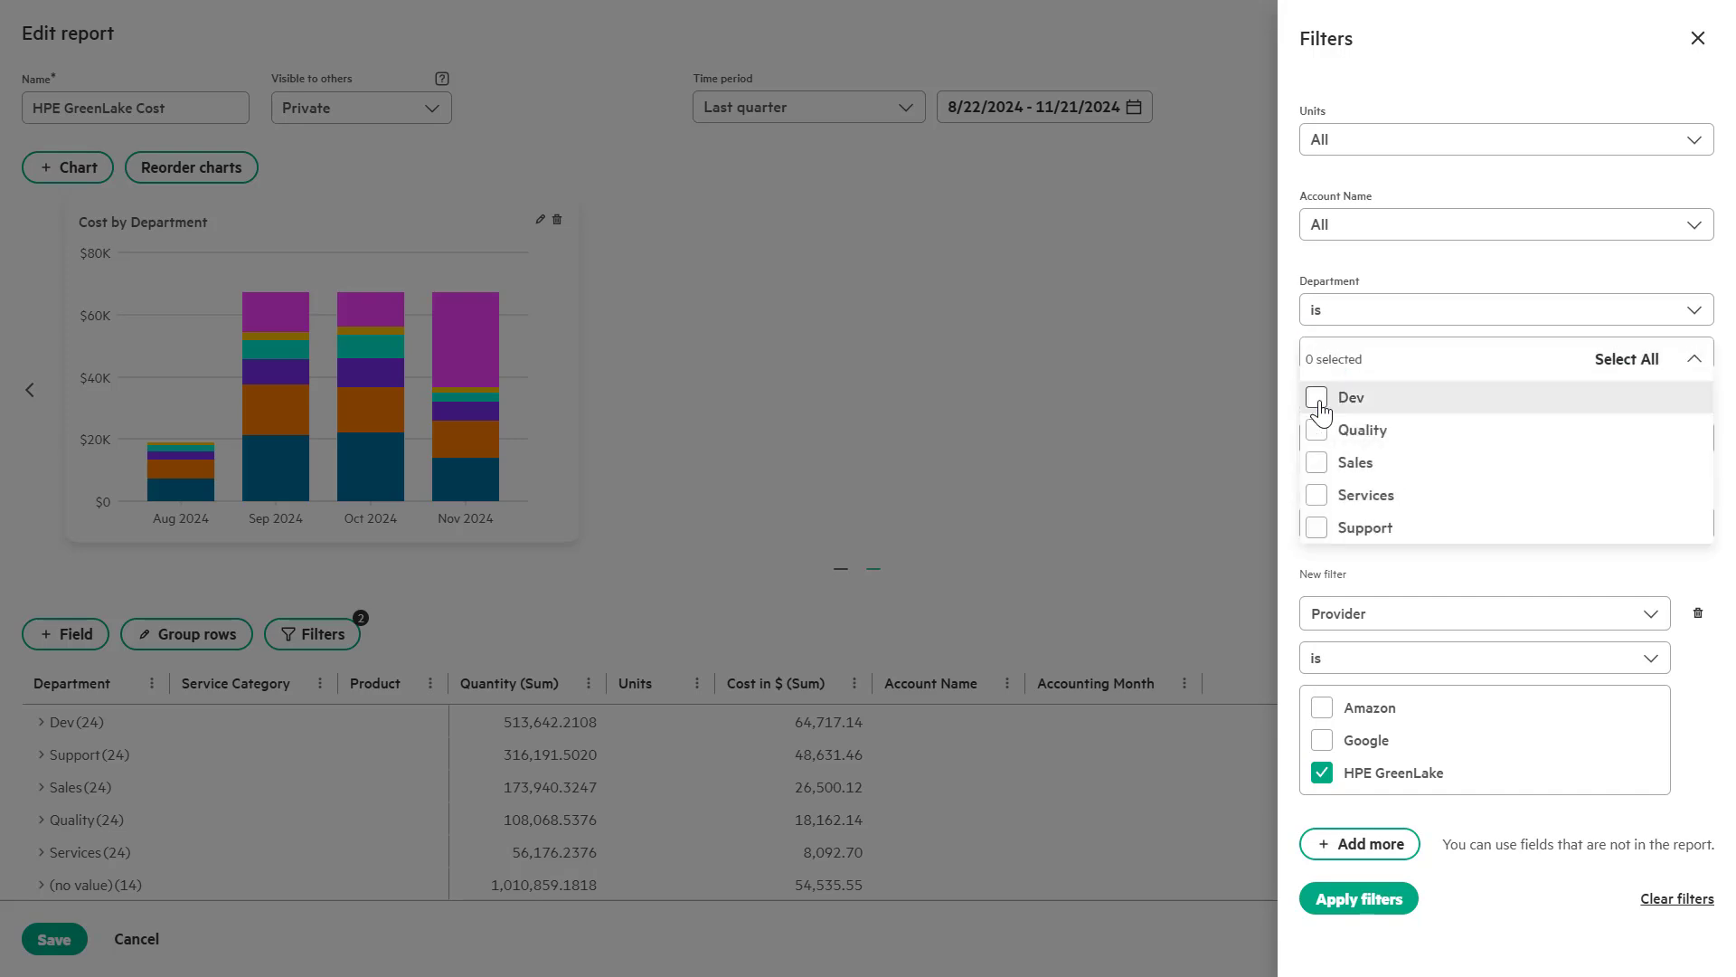
left_click(1319, 402)
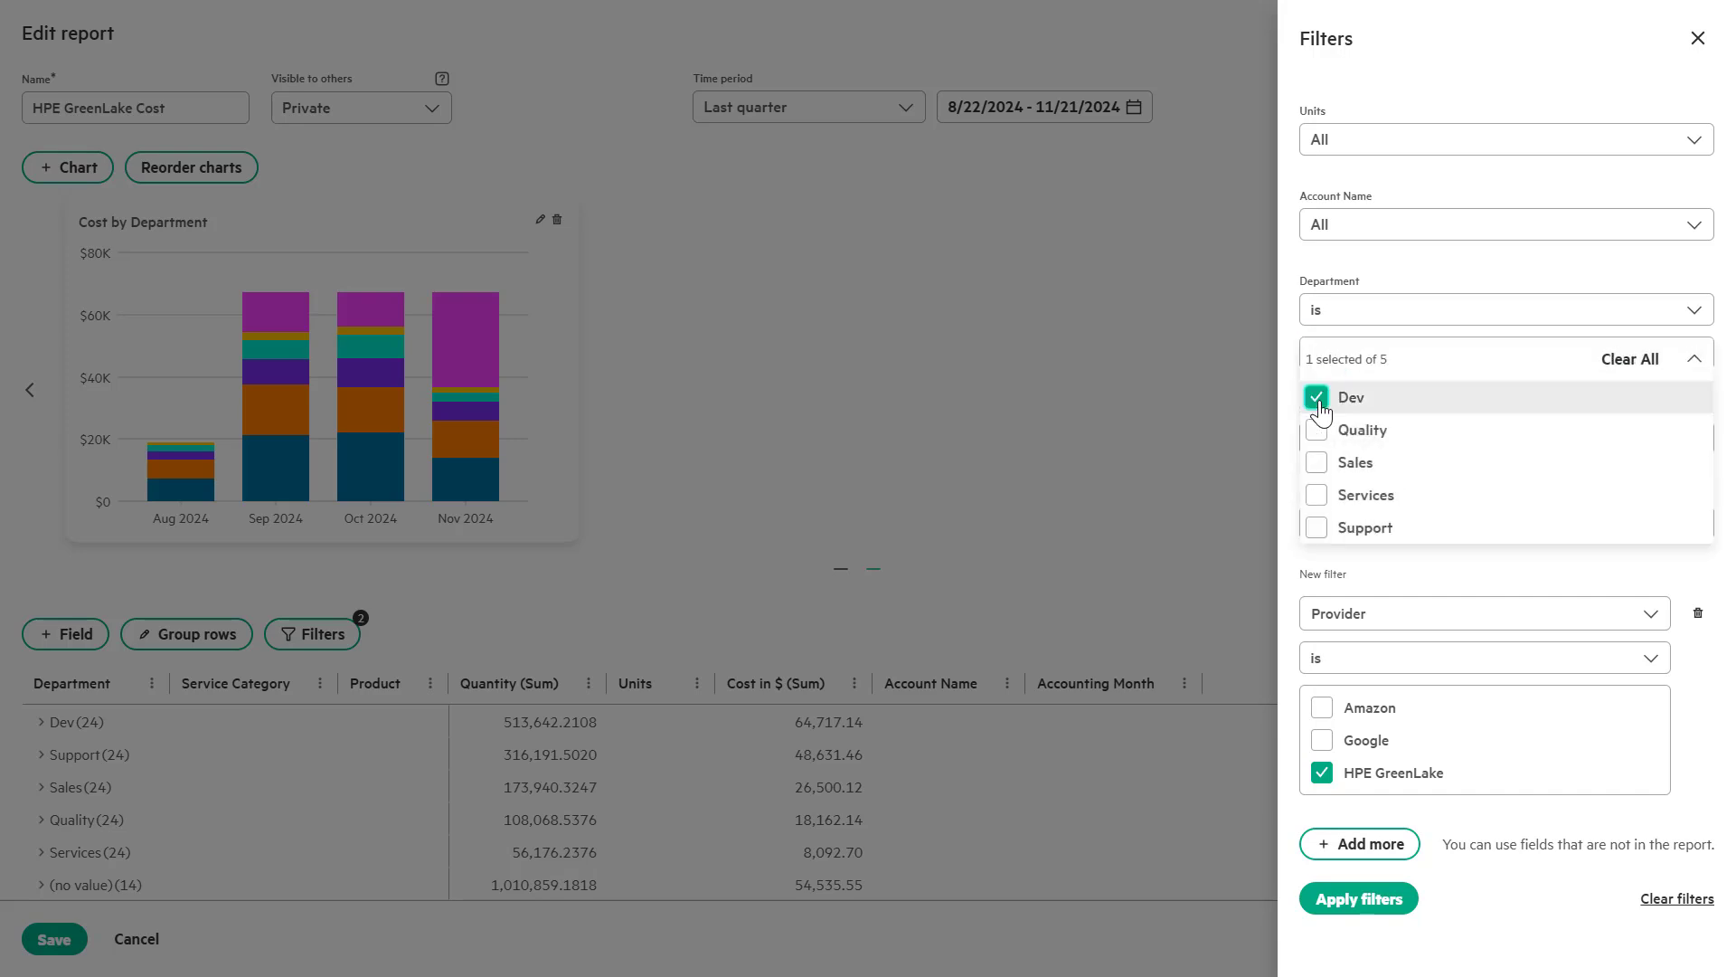
left_click(1320, 466)
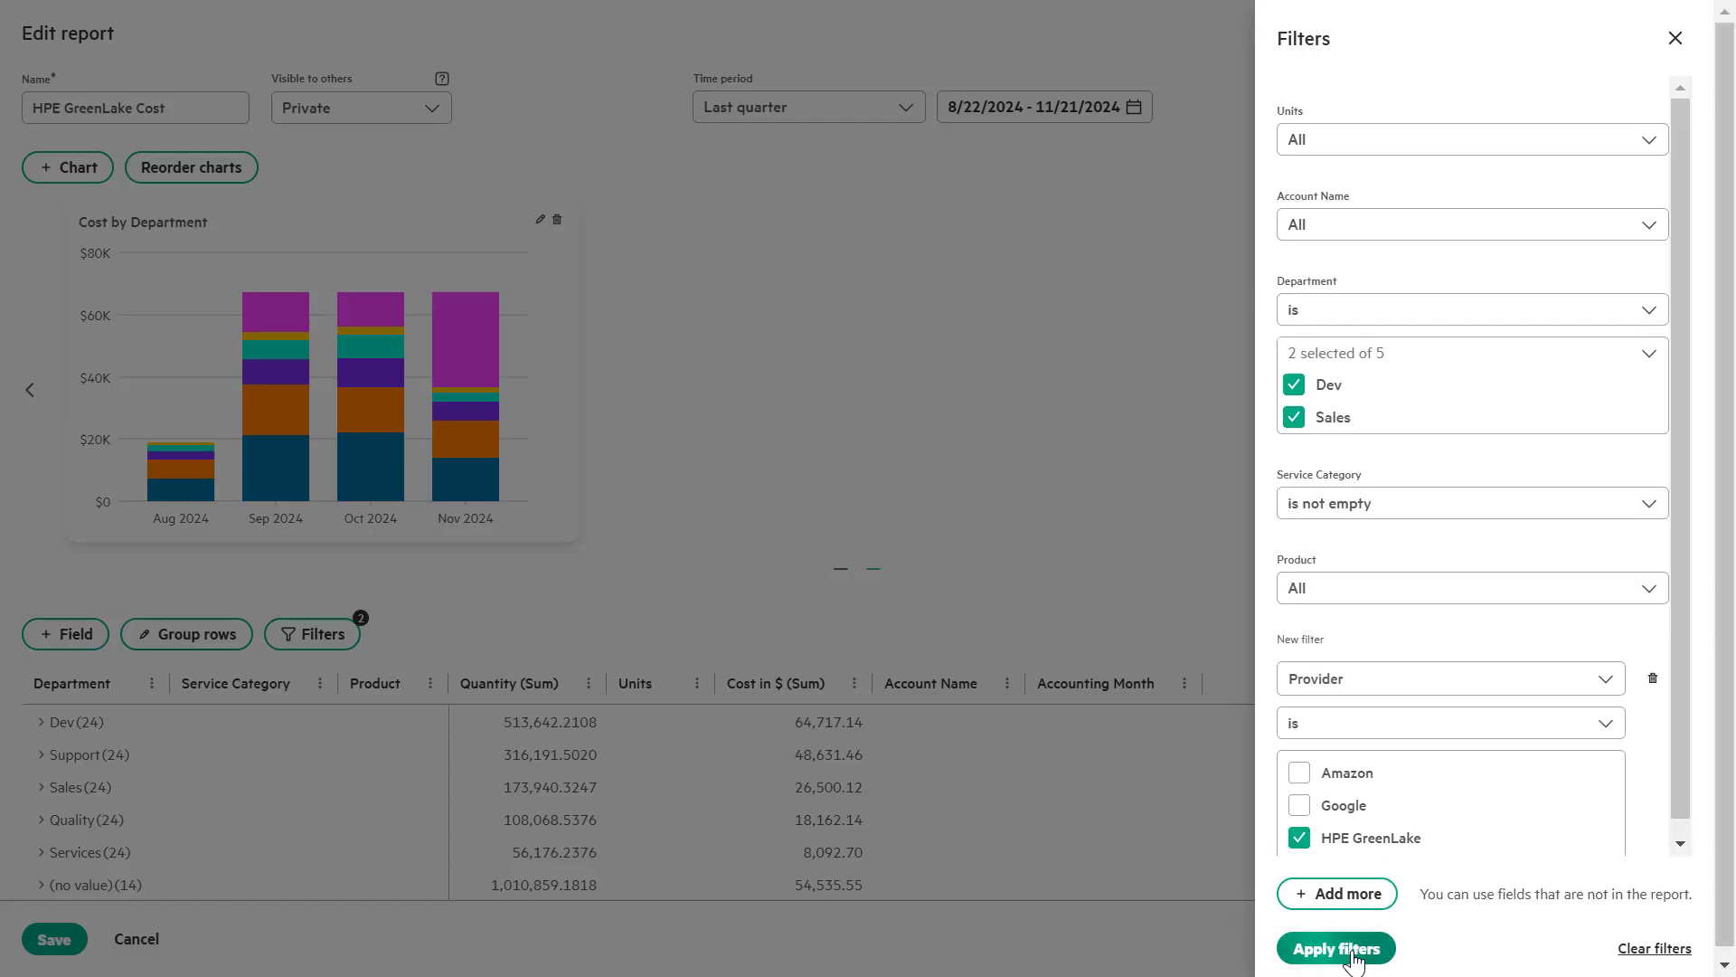
left_click(1356, 943)
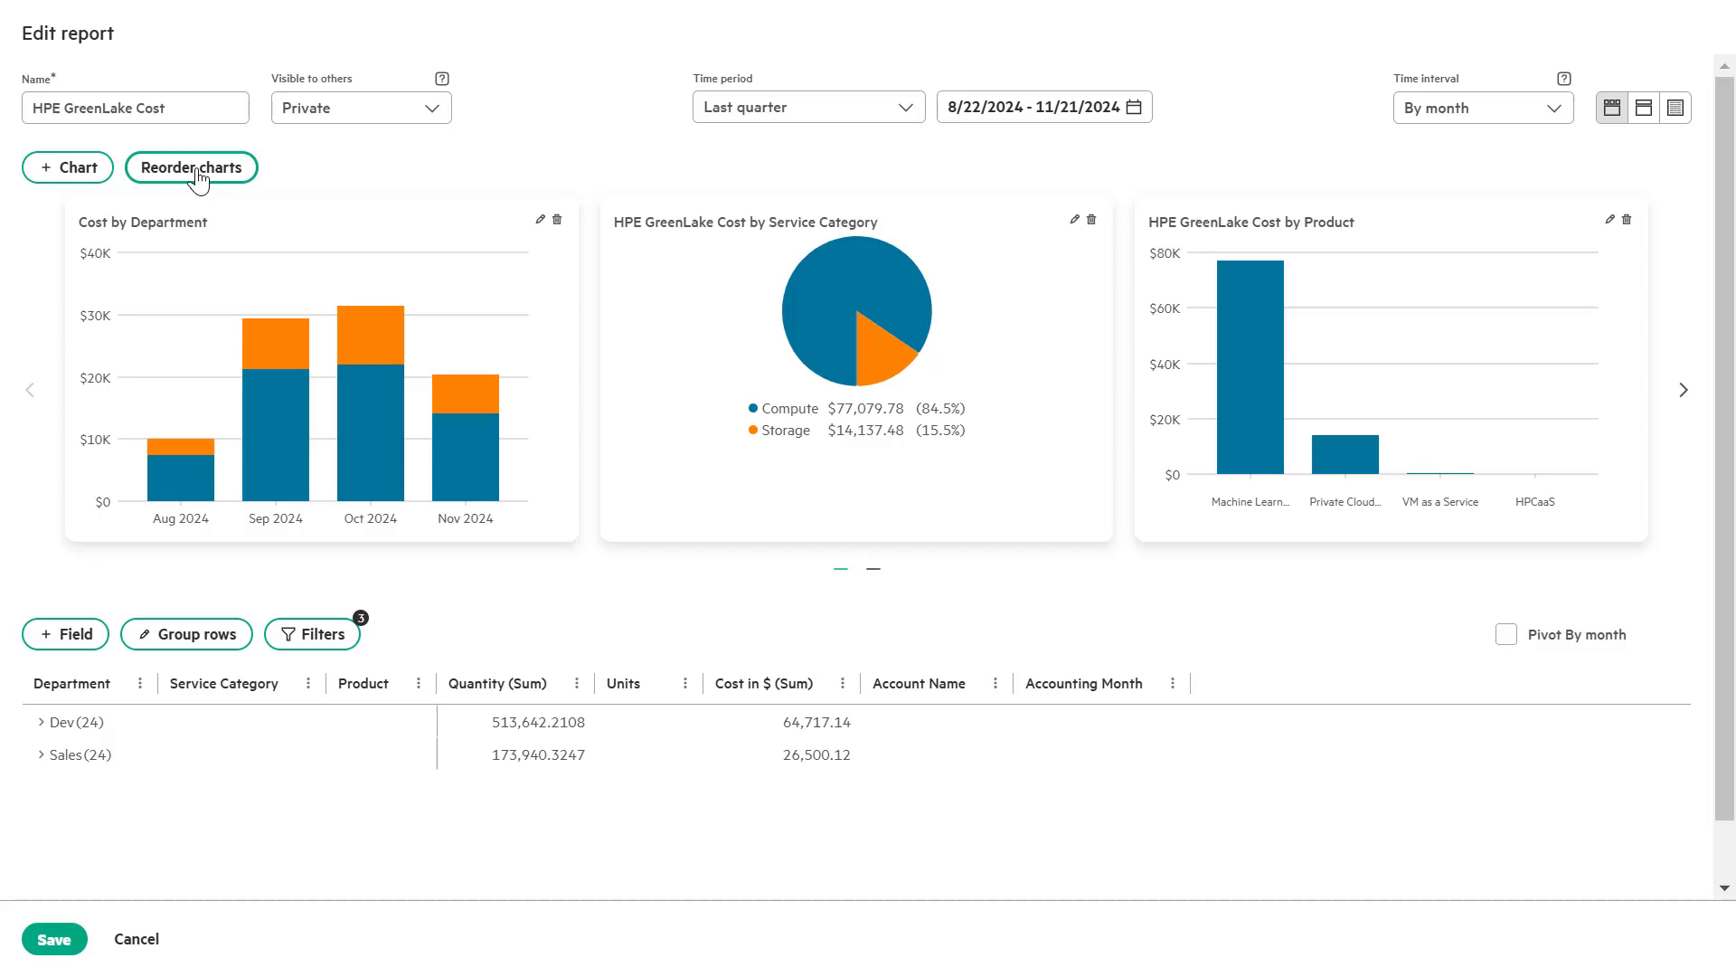
left_click(198, 180)
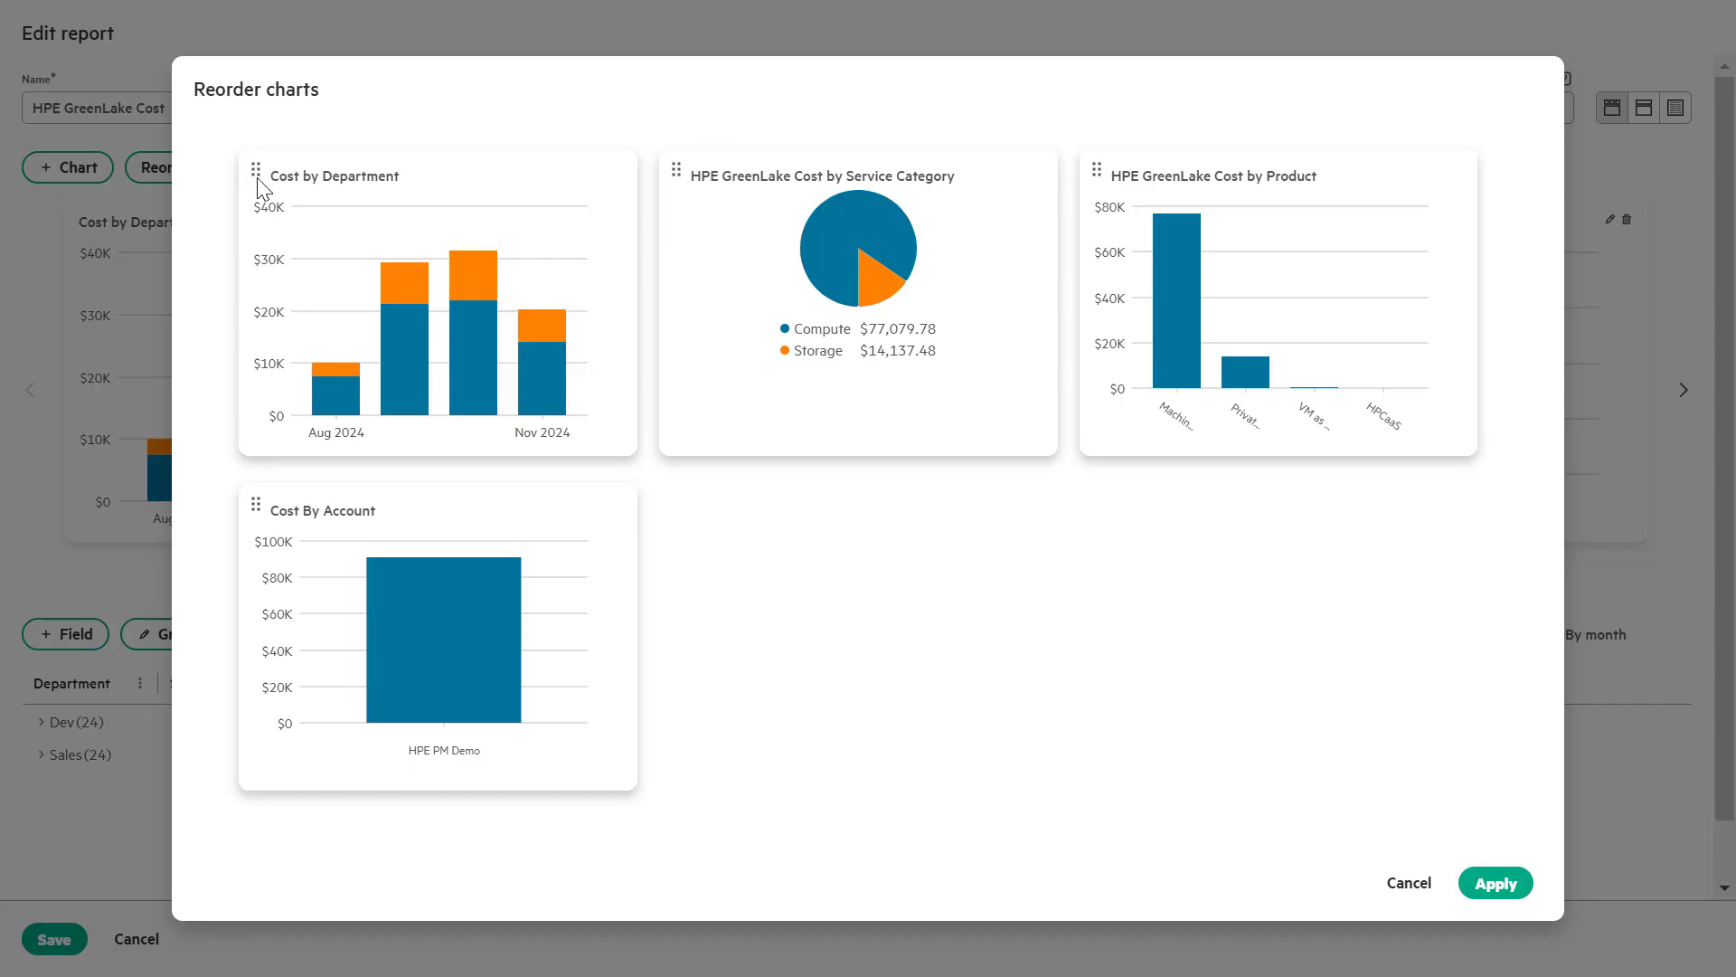
left_click_drag(255, 168, 866, 520)
left_click_drag(1096, 165, 724, 492)
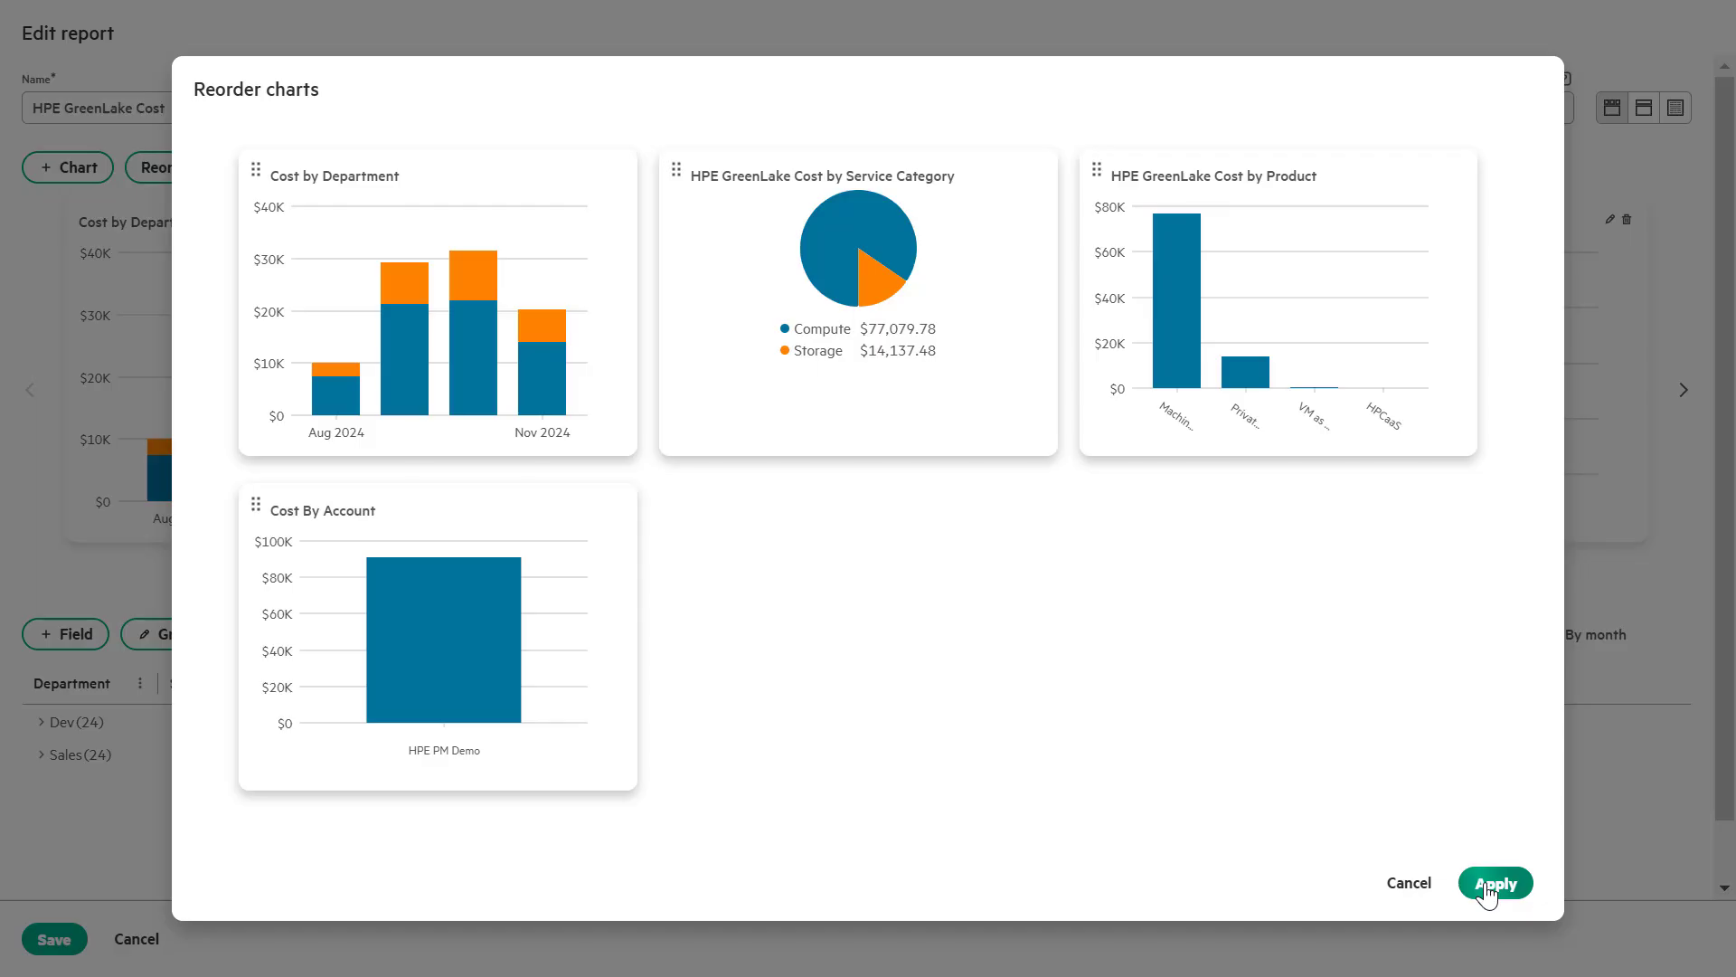
left_click(1488, 885)
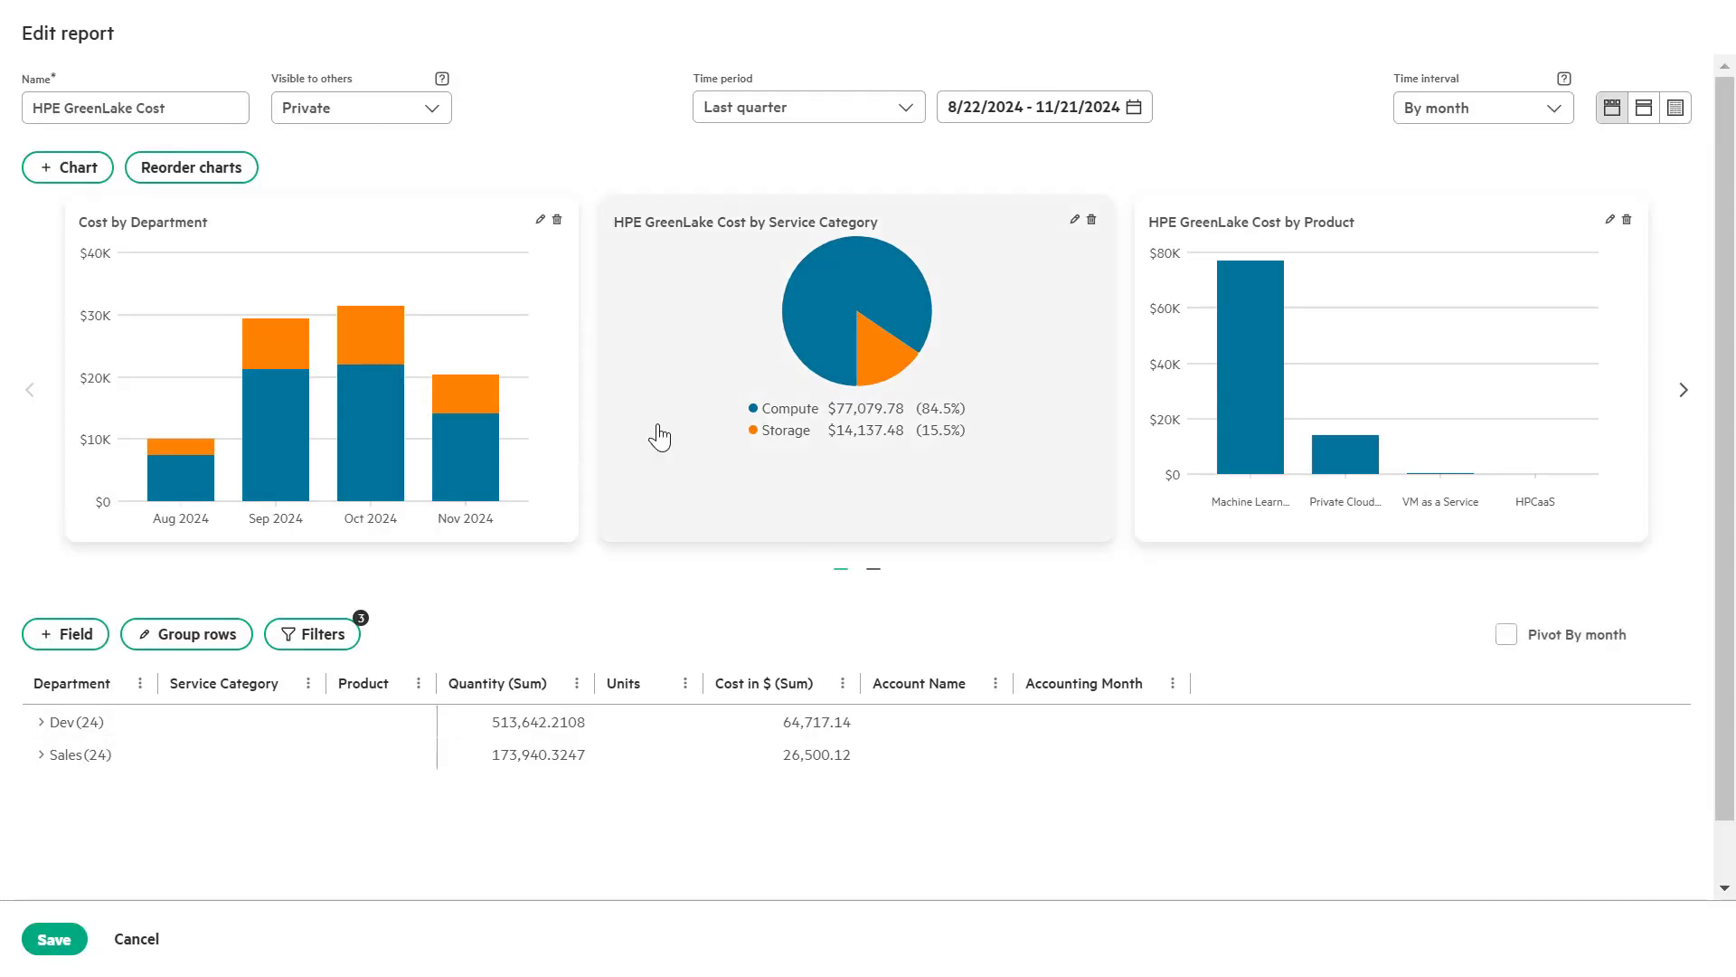
left_click(188, 110)
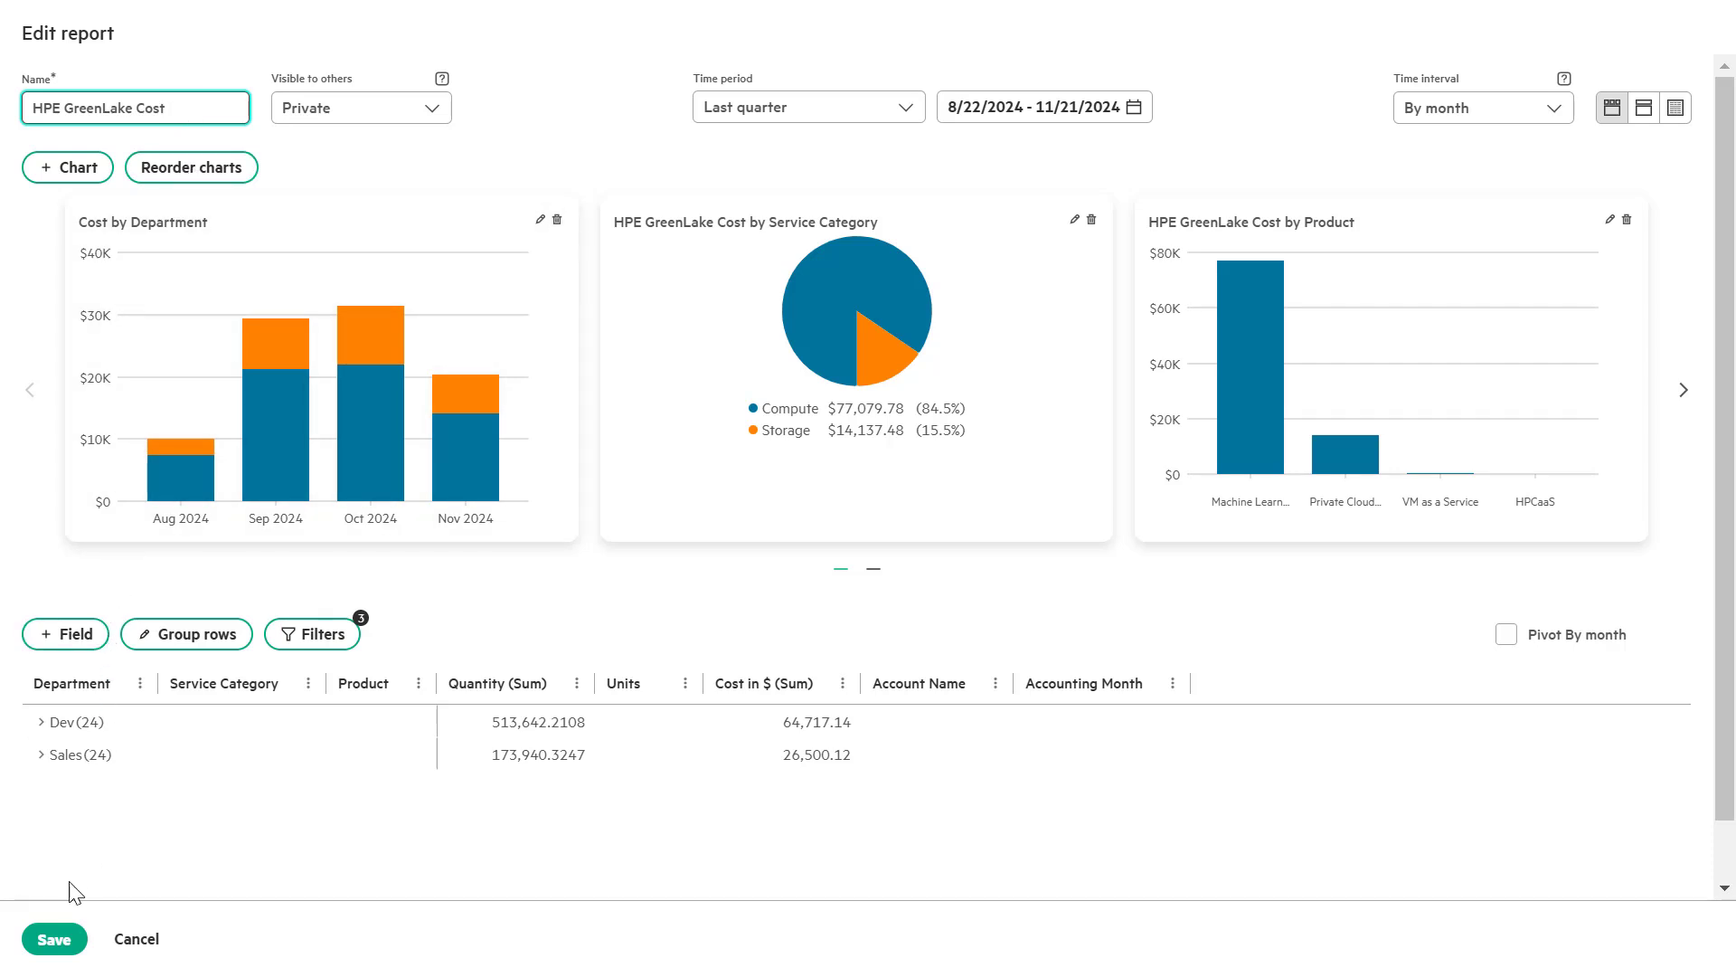
Save the HPE GreenLake Cost report and dismiss the 'Updated report' notice
left_click(56, 943)
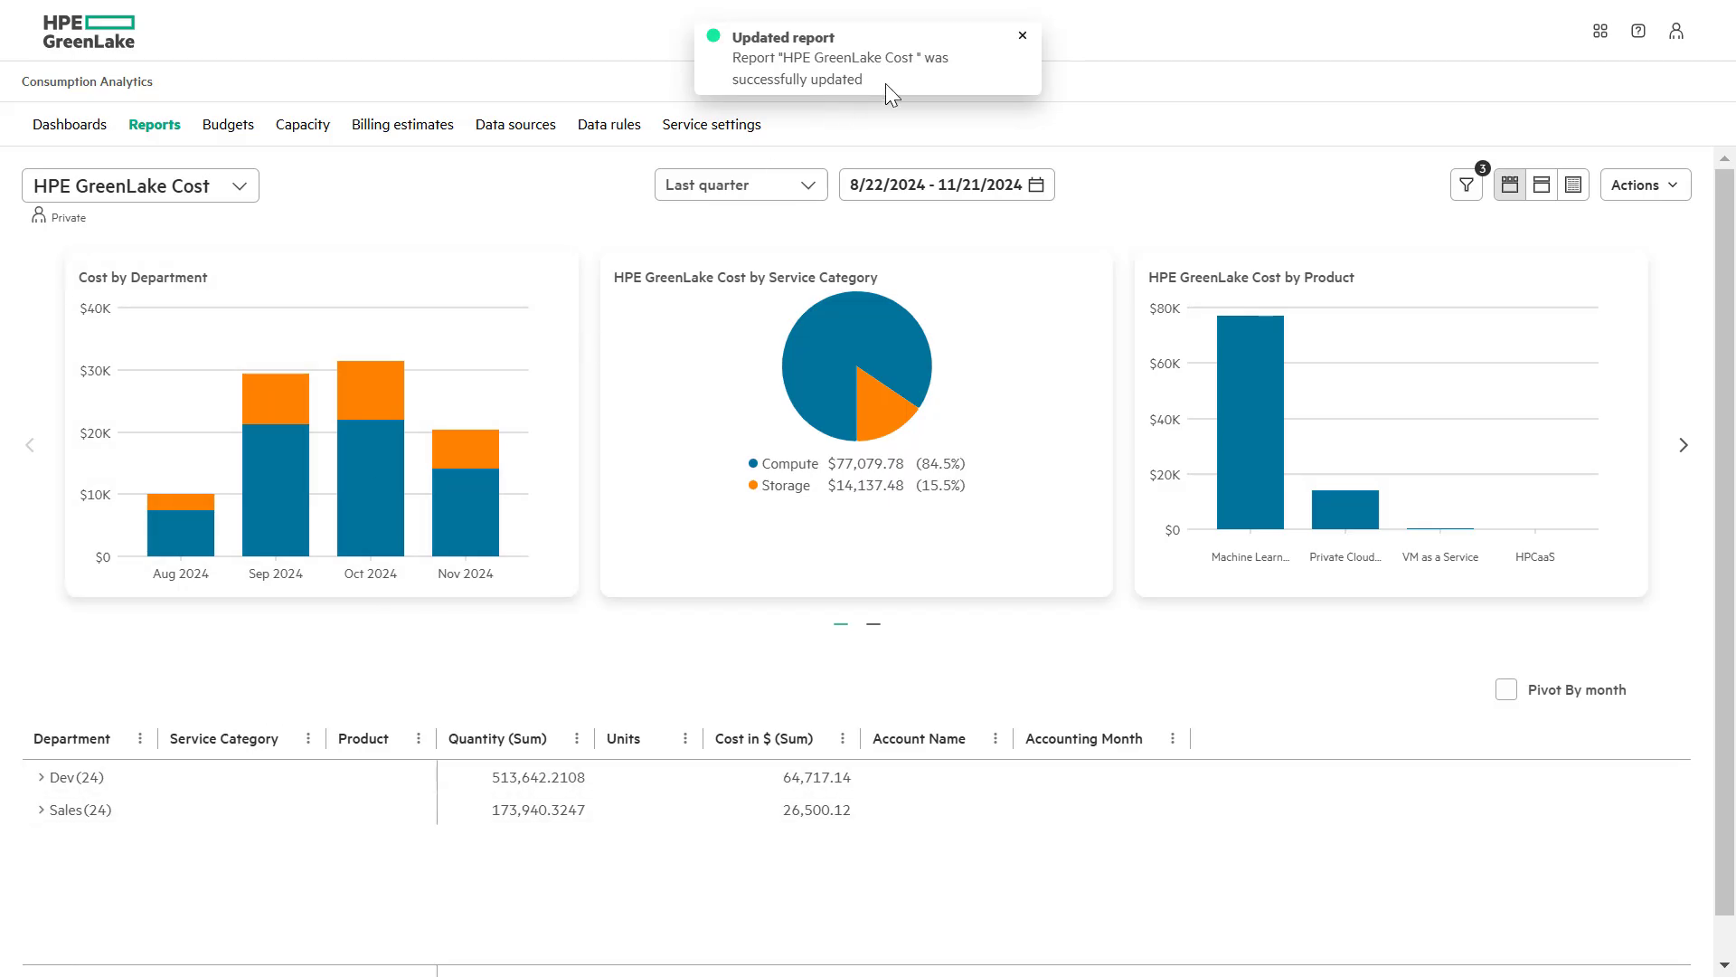
left_click(1023, 35)
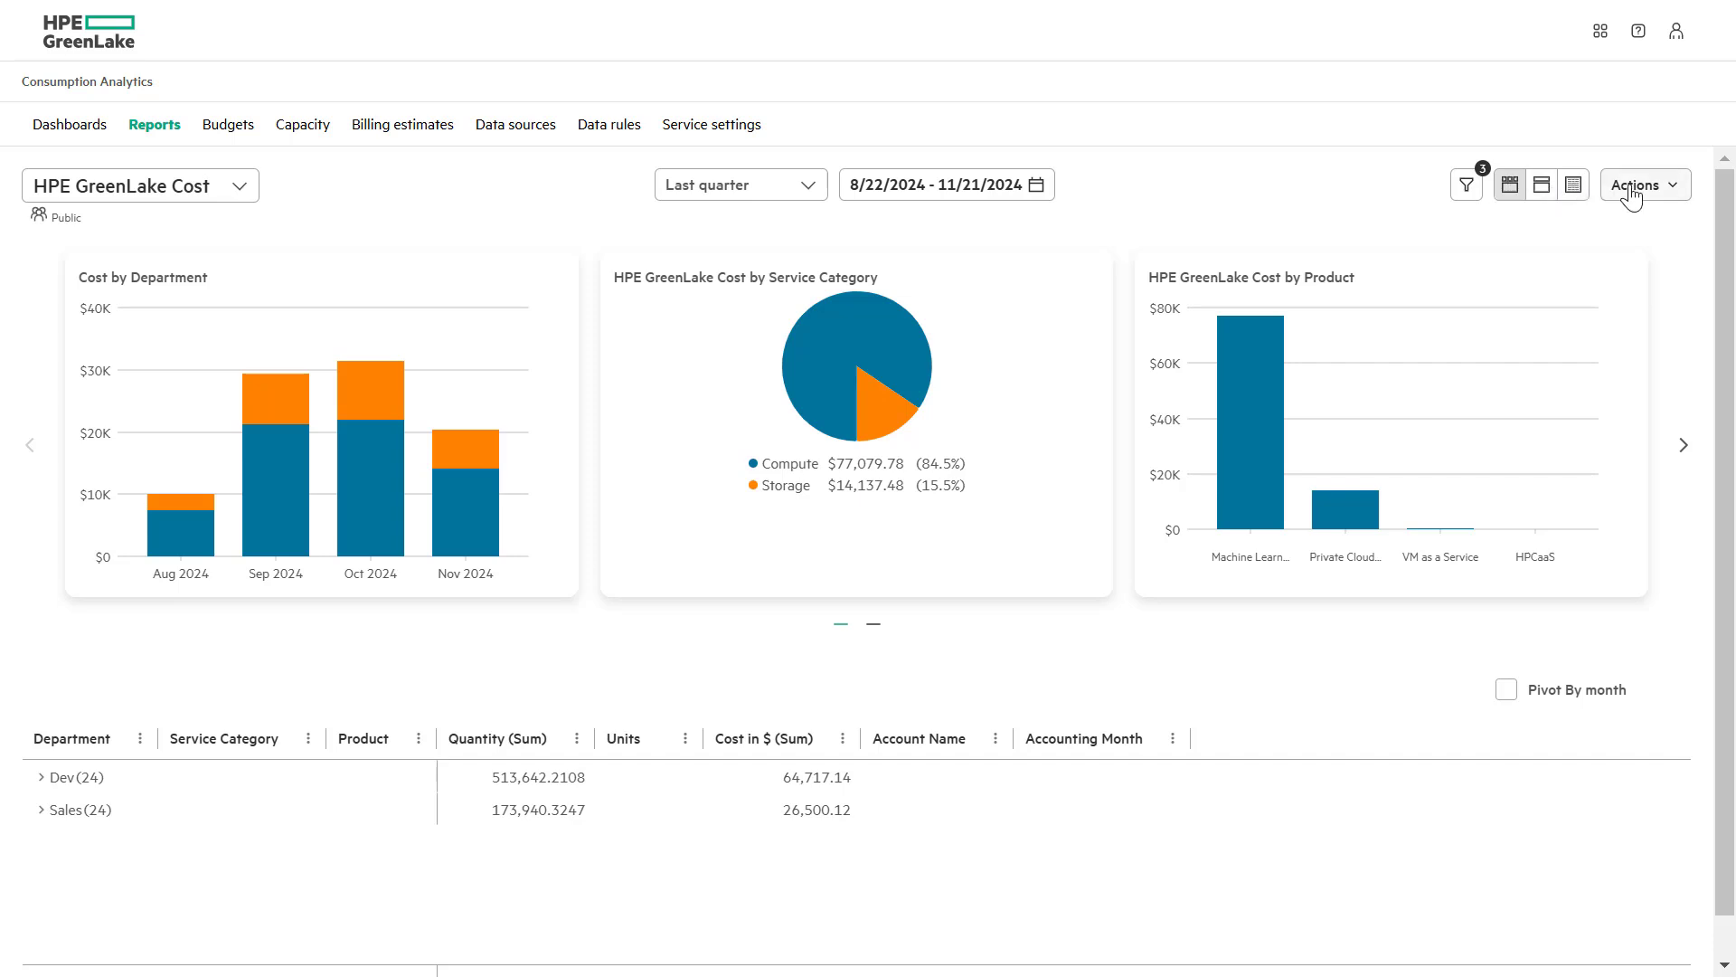
Save a copy named 'Copy of HPE GreenLake Cost' with visibility set to Public
left_click(1665, 201)
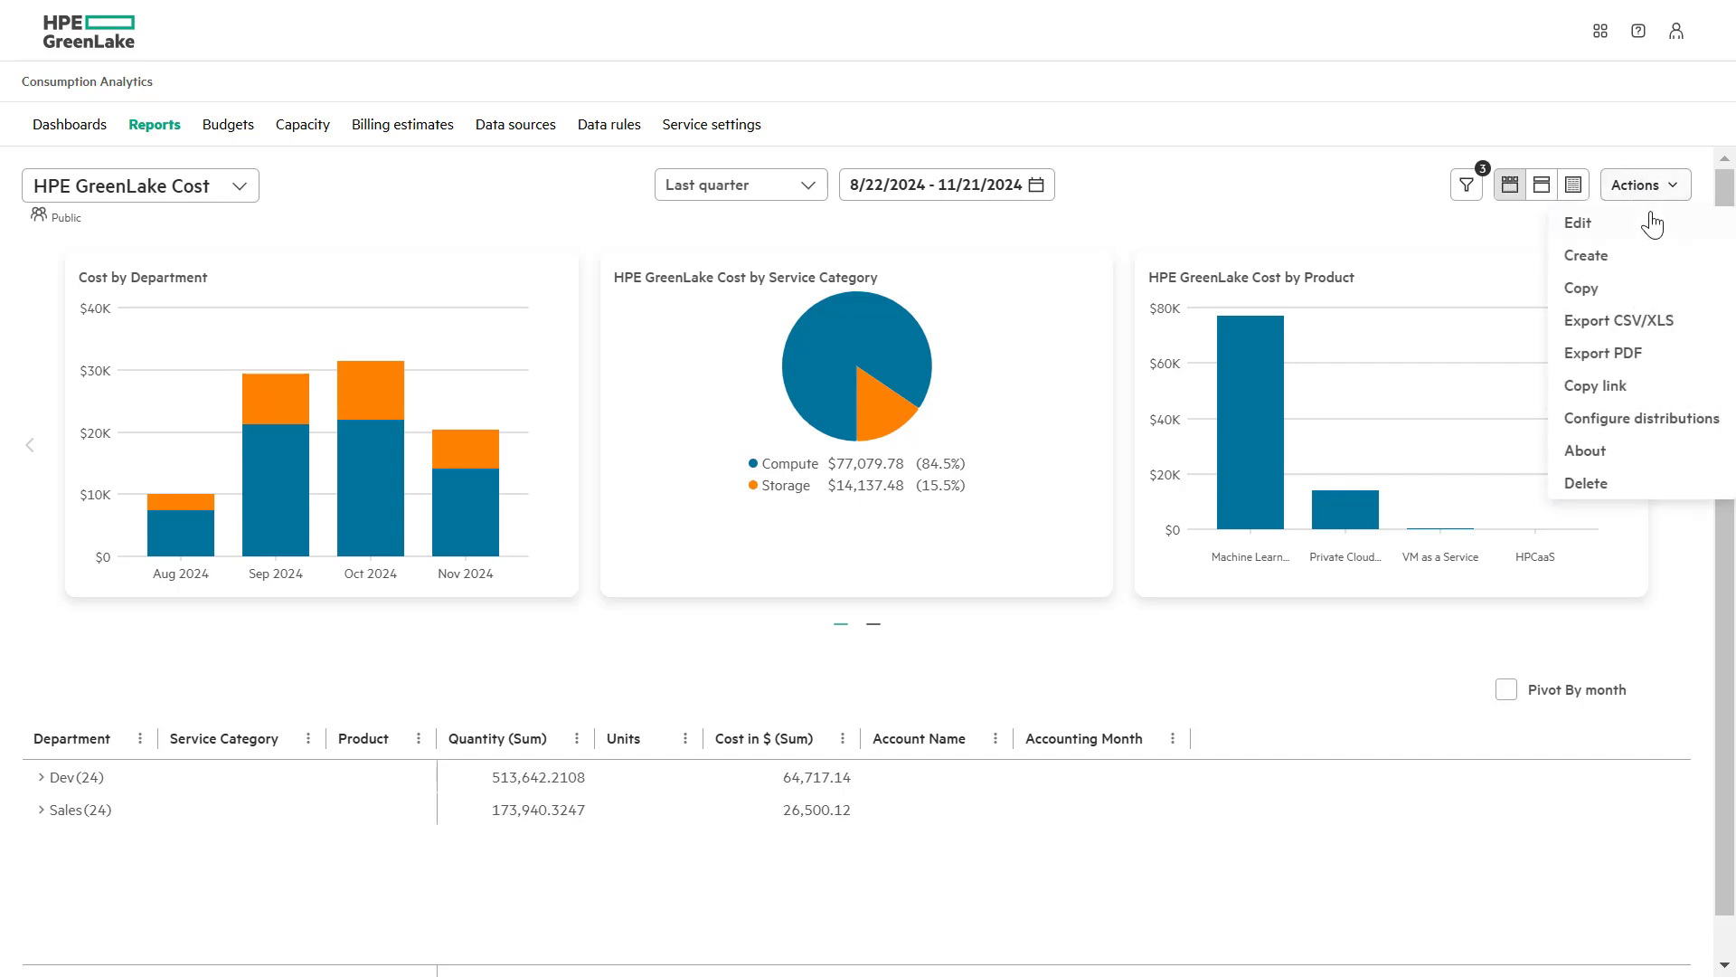
left_click(1582, 288)
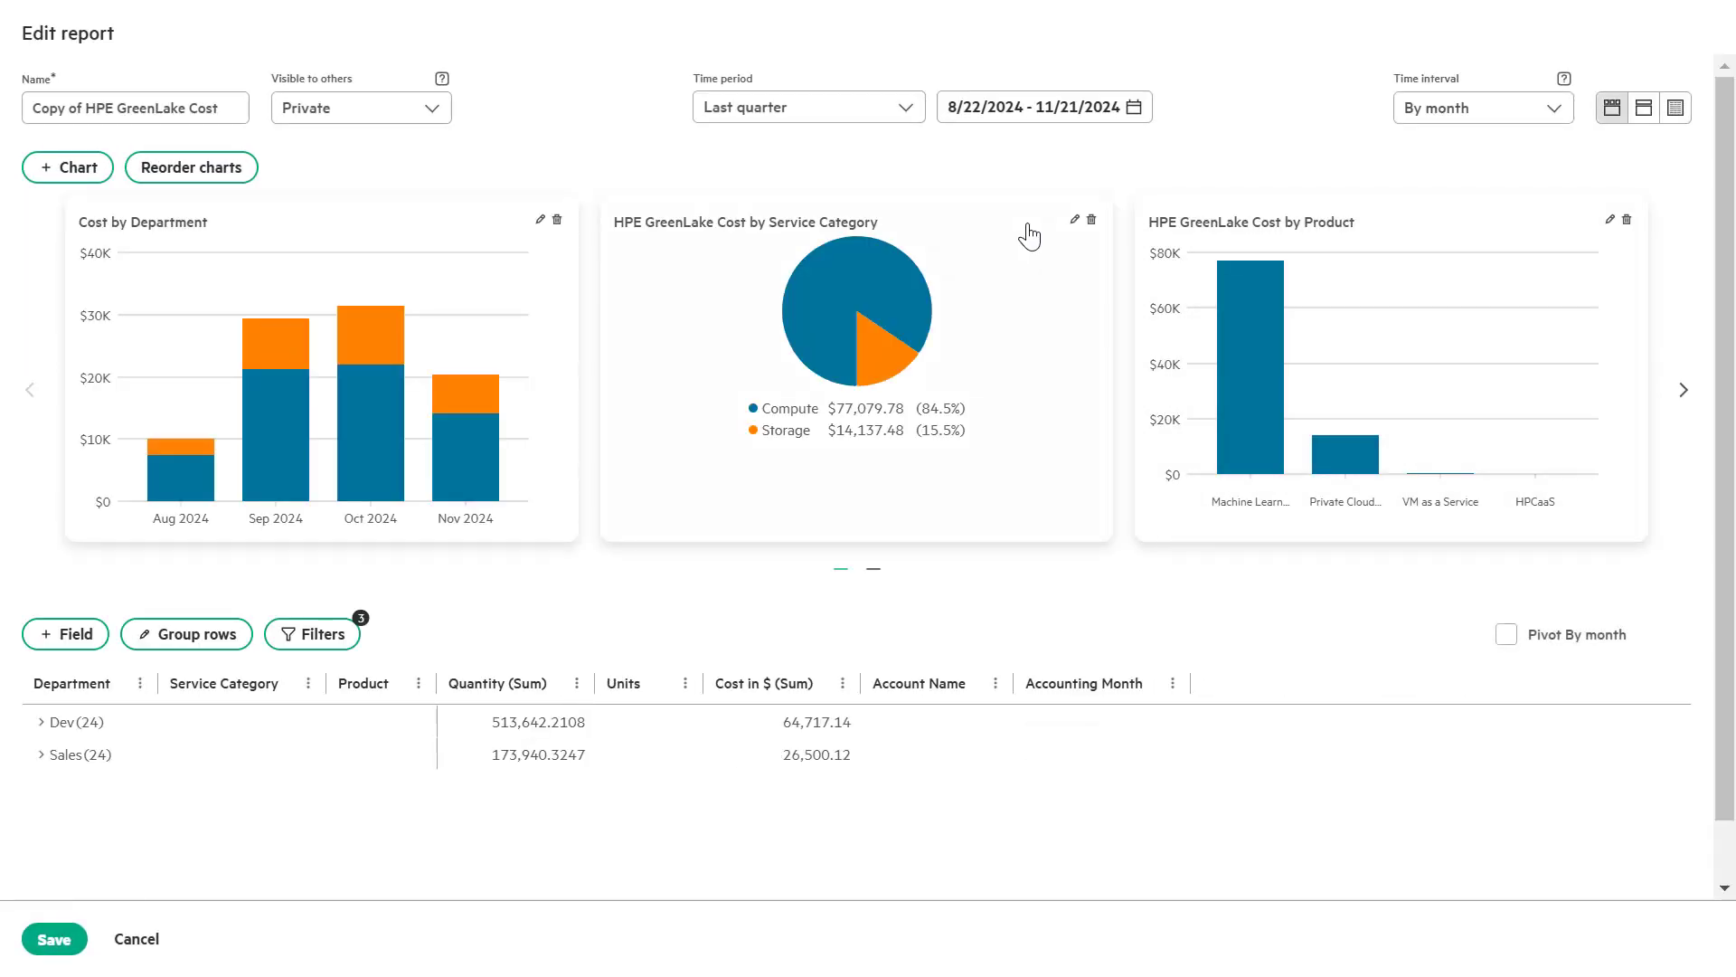
left_click(203, 114)
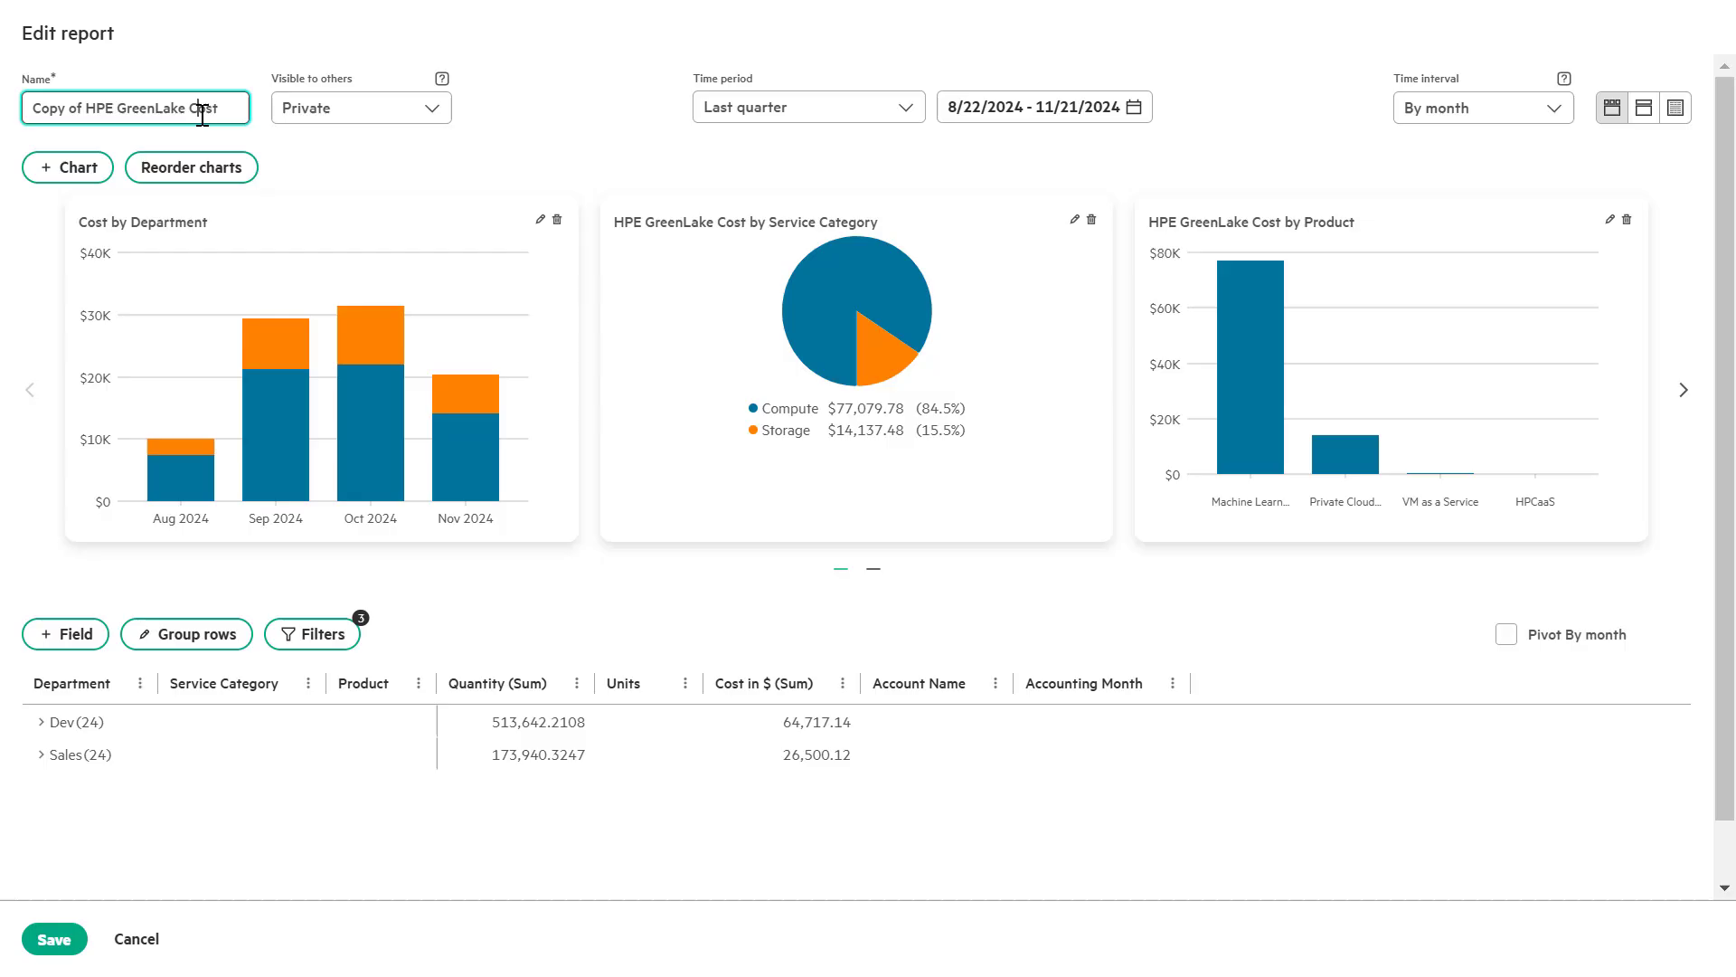
left_click(298, 108)
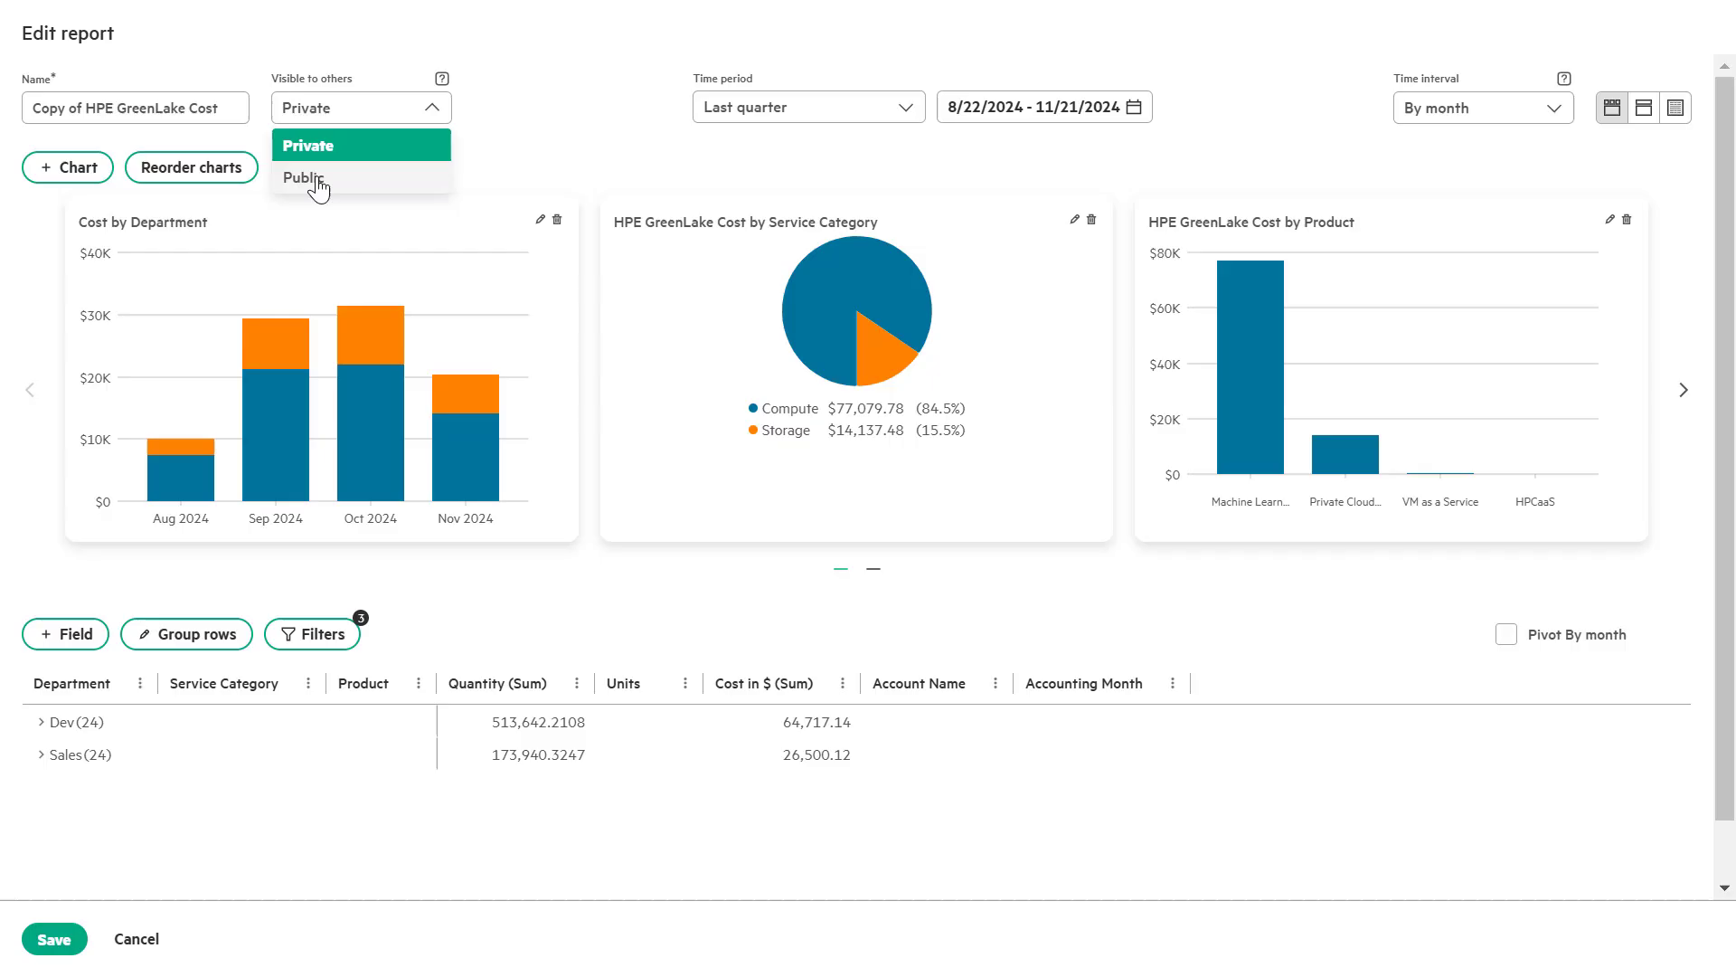
left_click(314, 181)
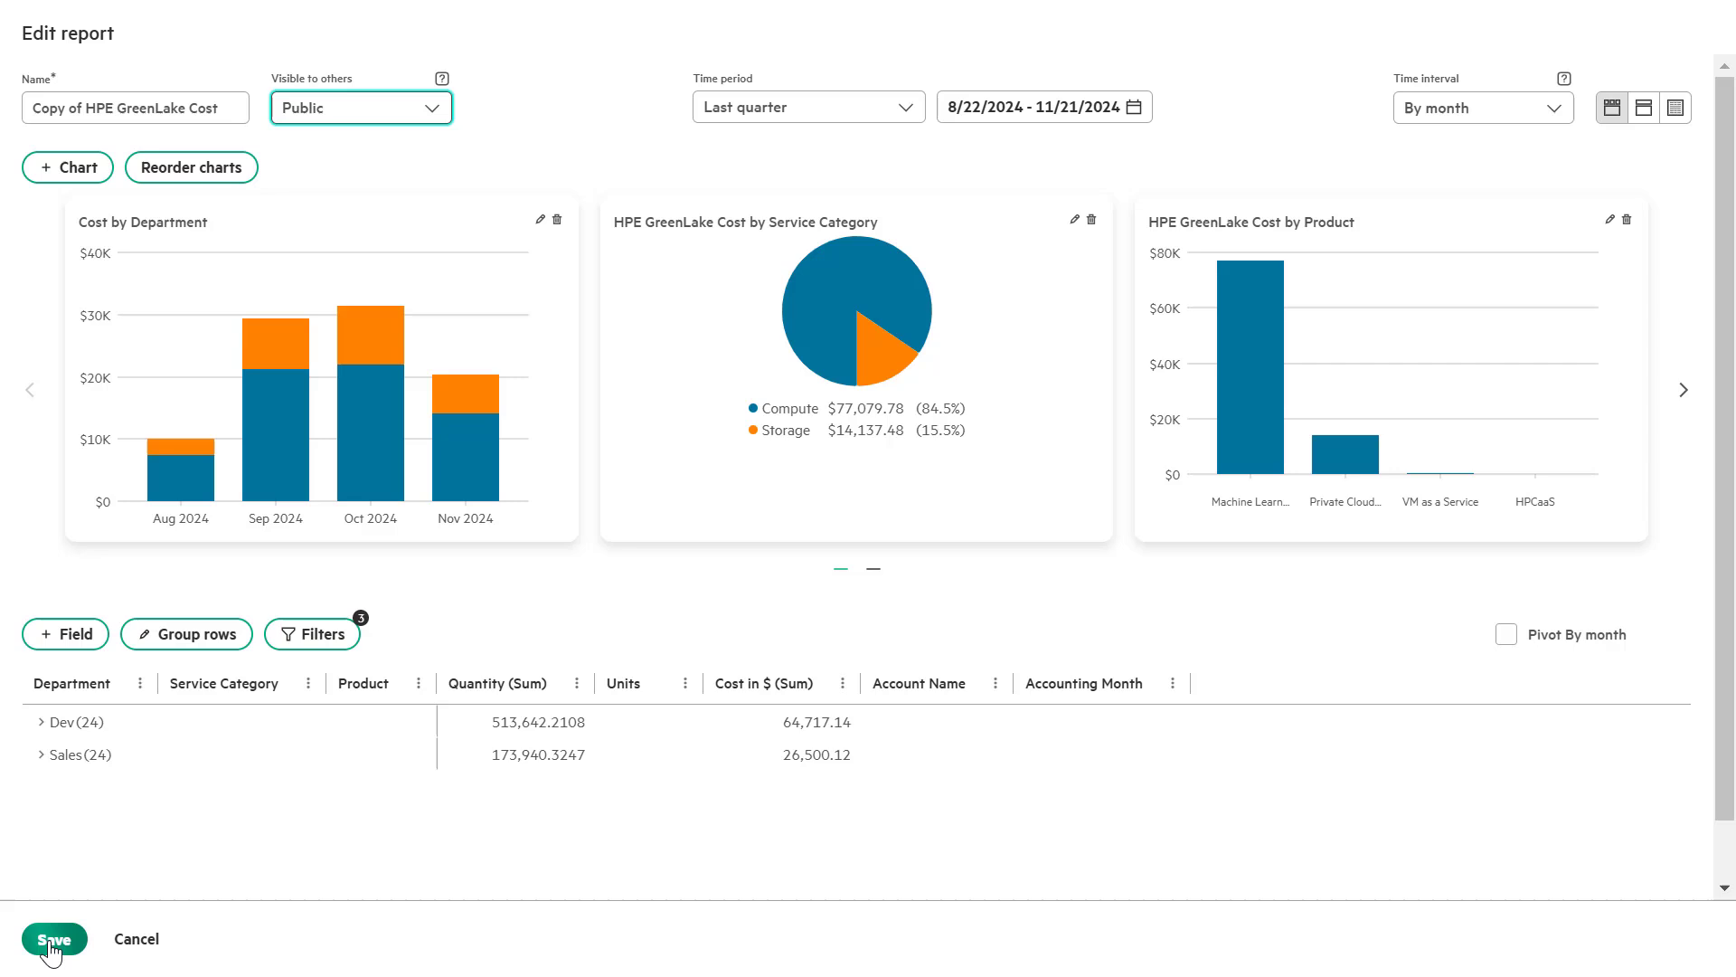
left_click(51, 940)
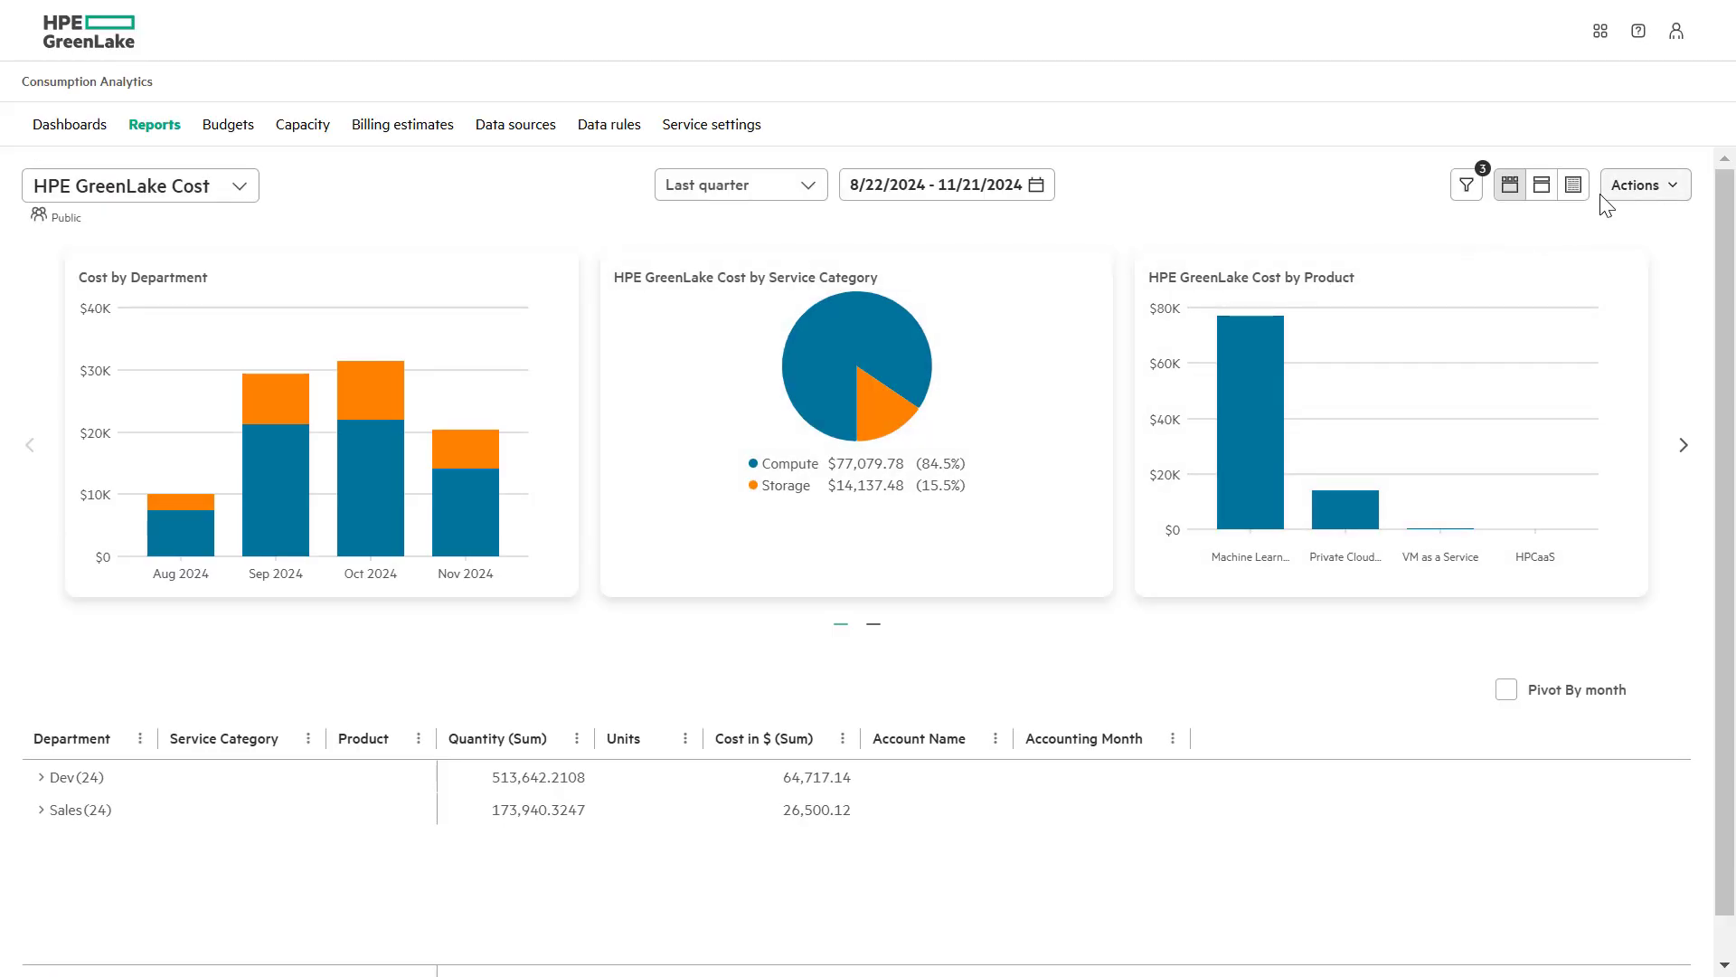
Copy the HPE GreenLake Cost report's shareable link to the clipboard and close the link panel
left_click(1625, 197)
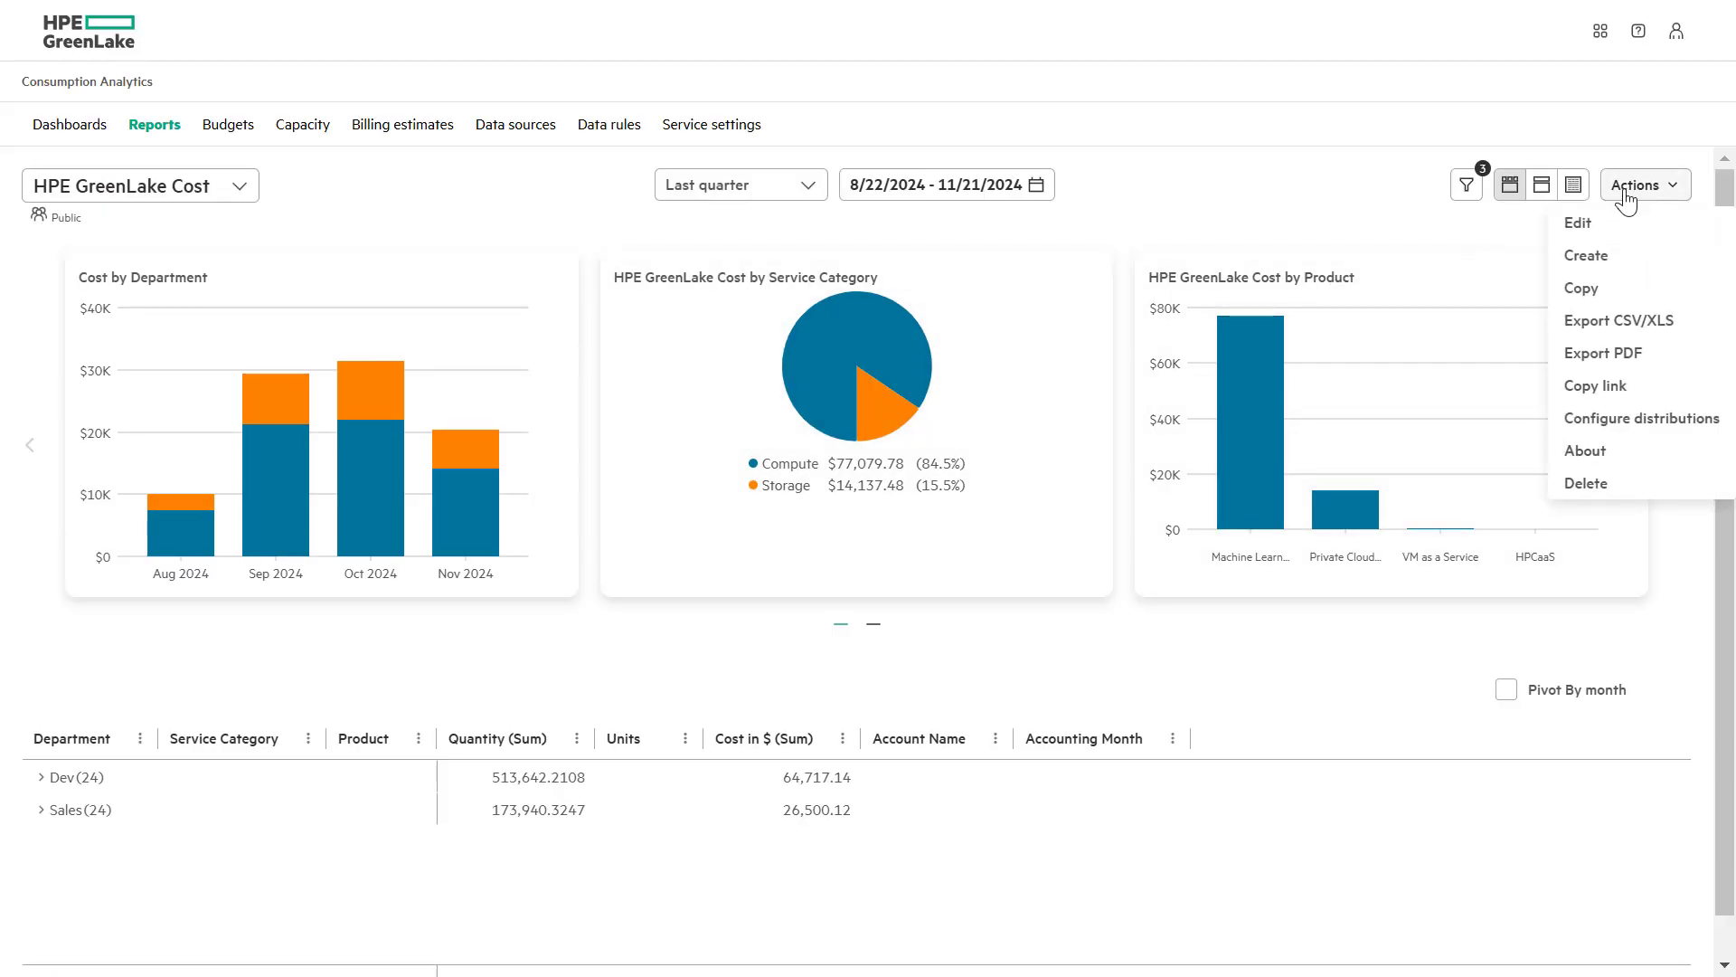
left_click(1607, 389)
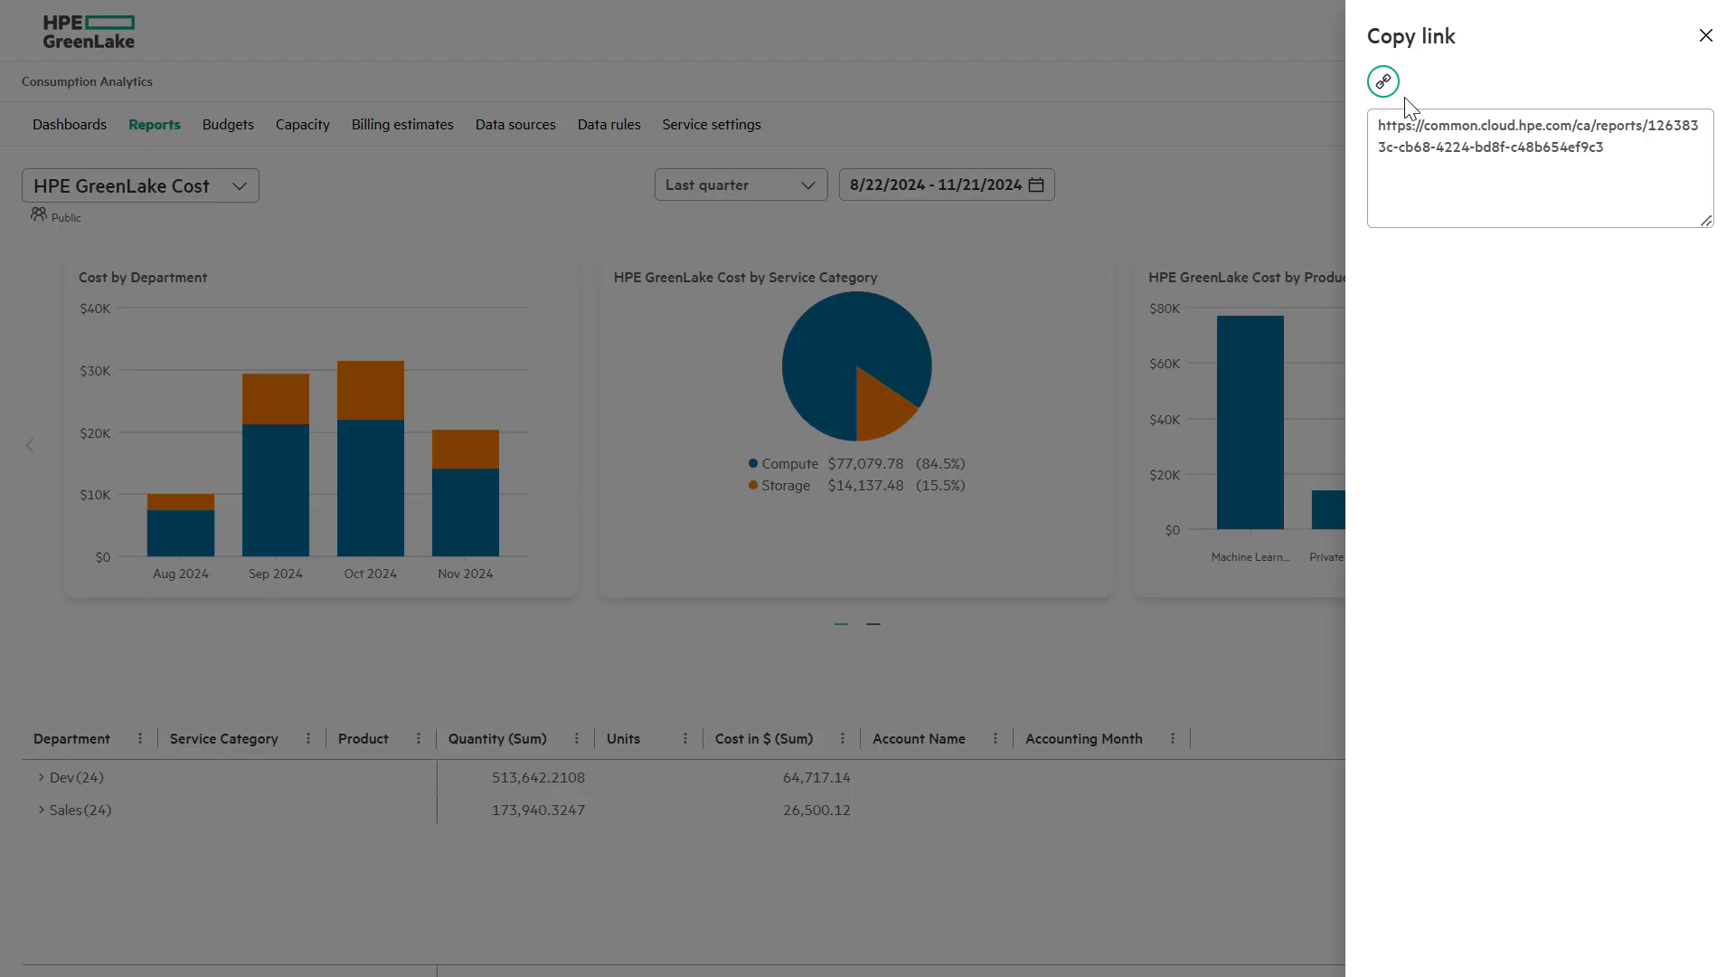
left_click(1382, 84)
left_click(1382, 84)
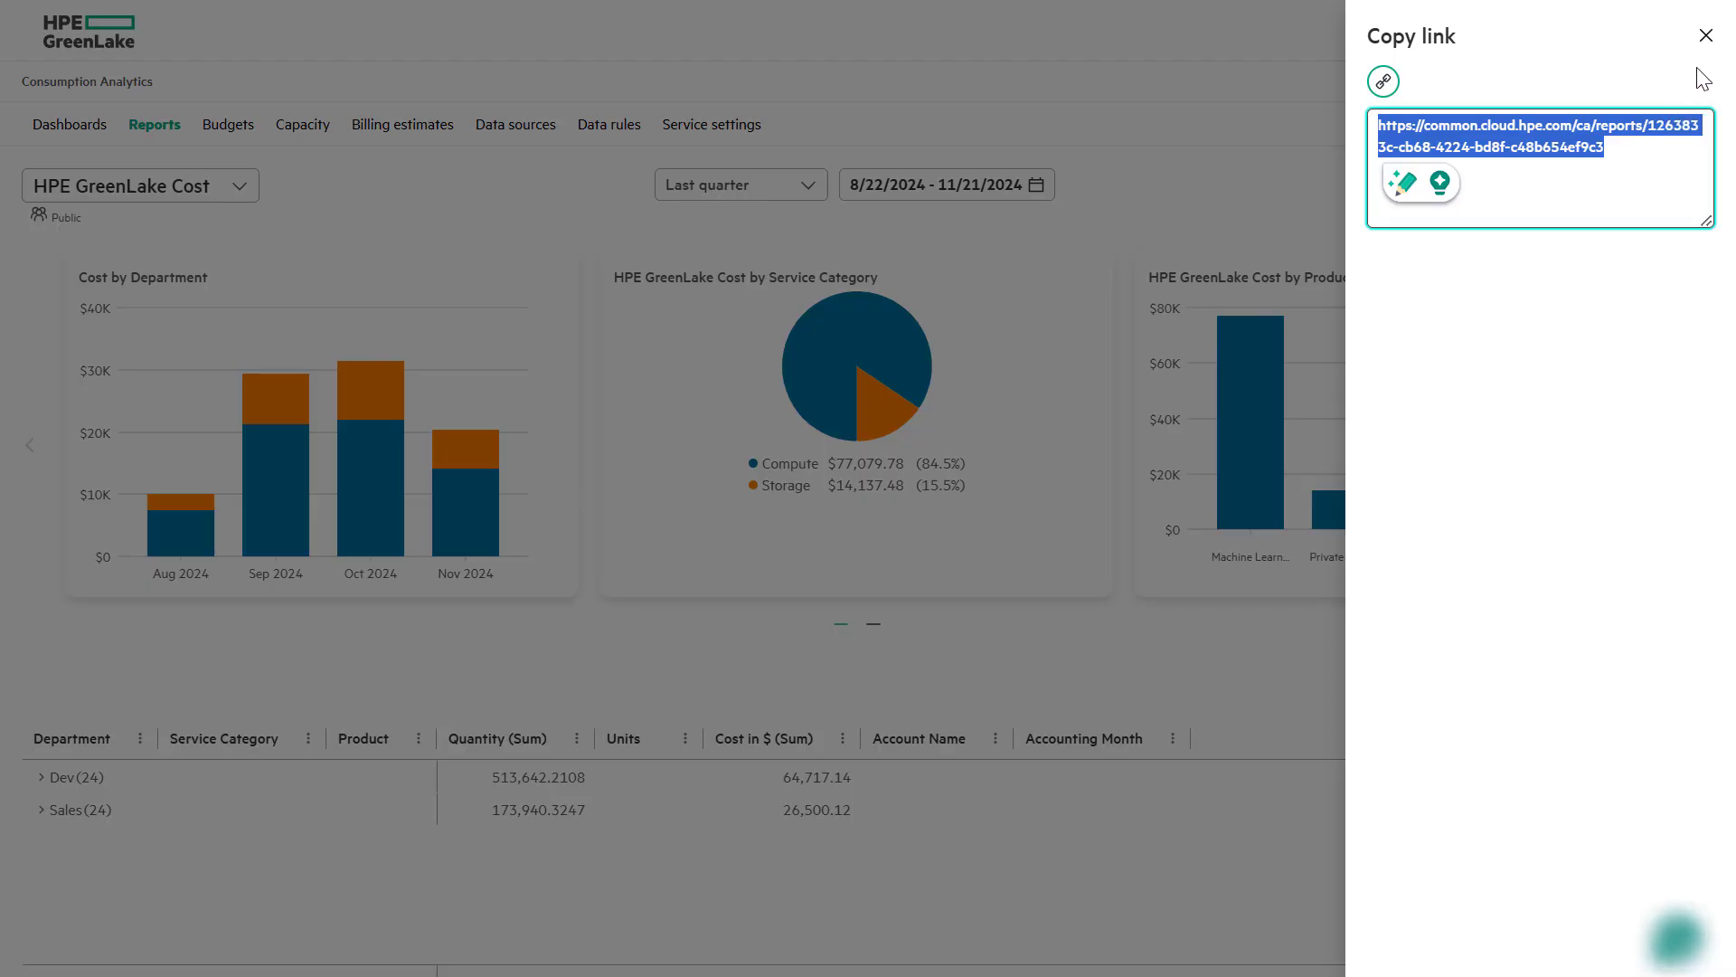
left_click(1707, 37)
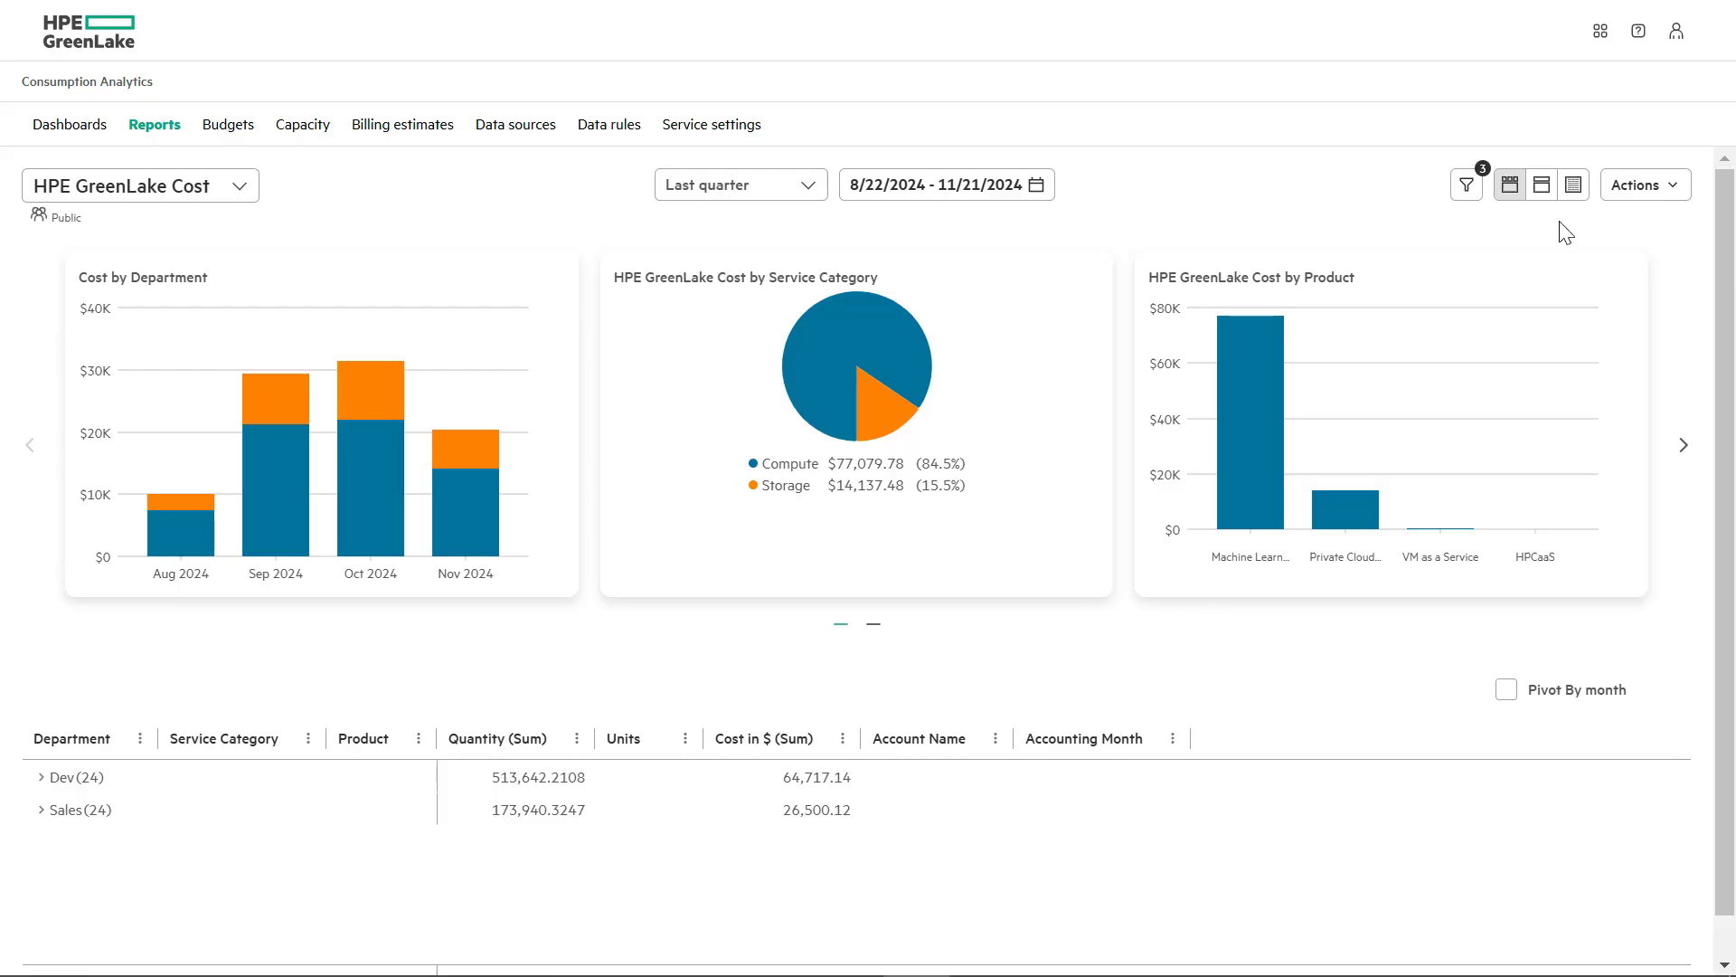
Set up the Export PDF preview with Charts only, large chart size and Portrait layout
left_click(1639, 197)
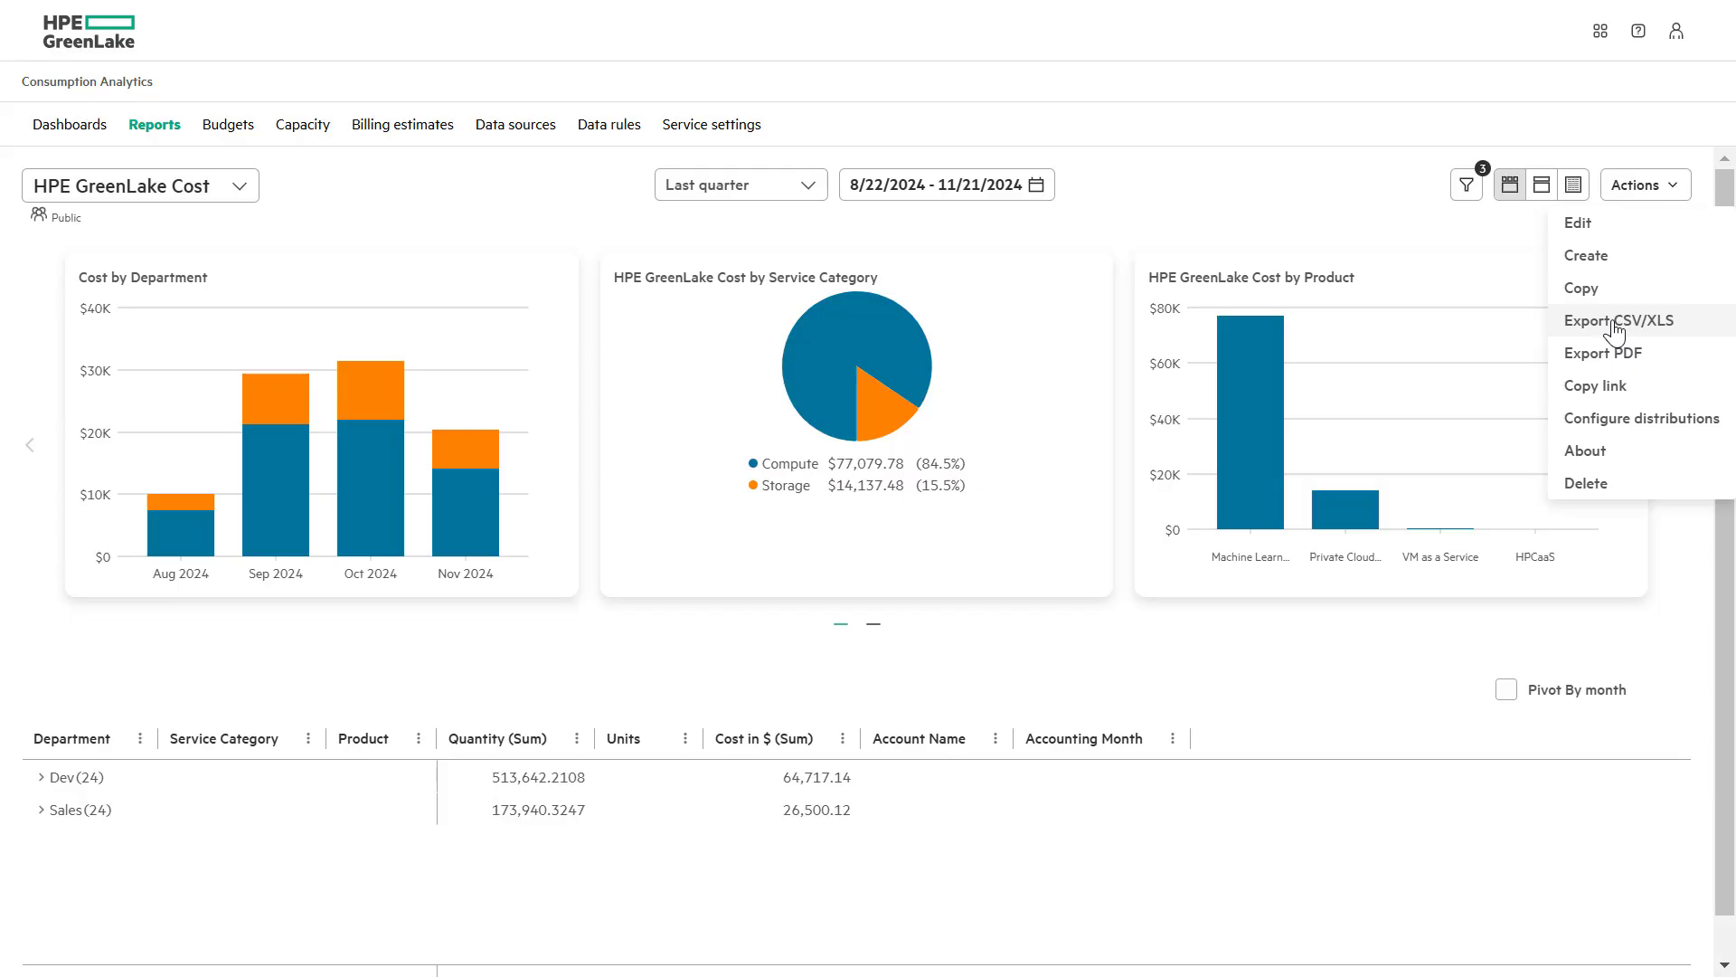
left_click(1616, 322)
left_click(1399, 126)
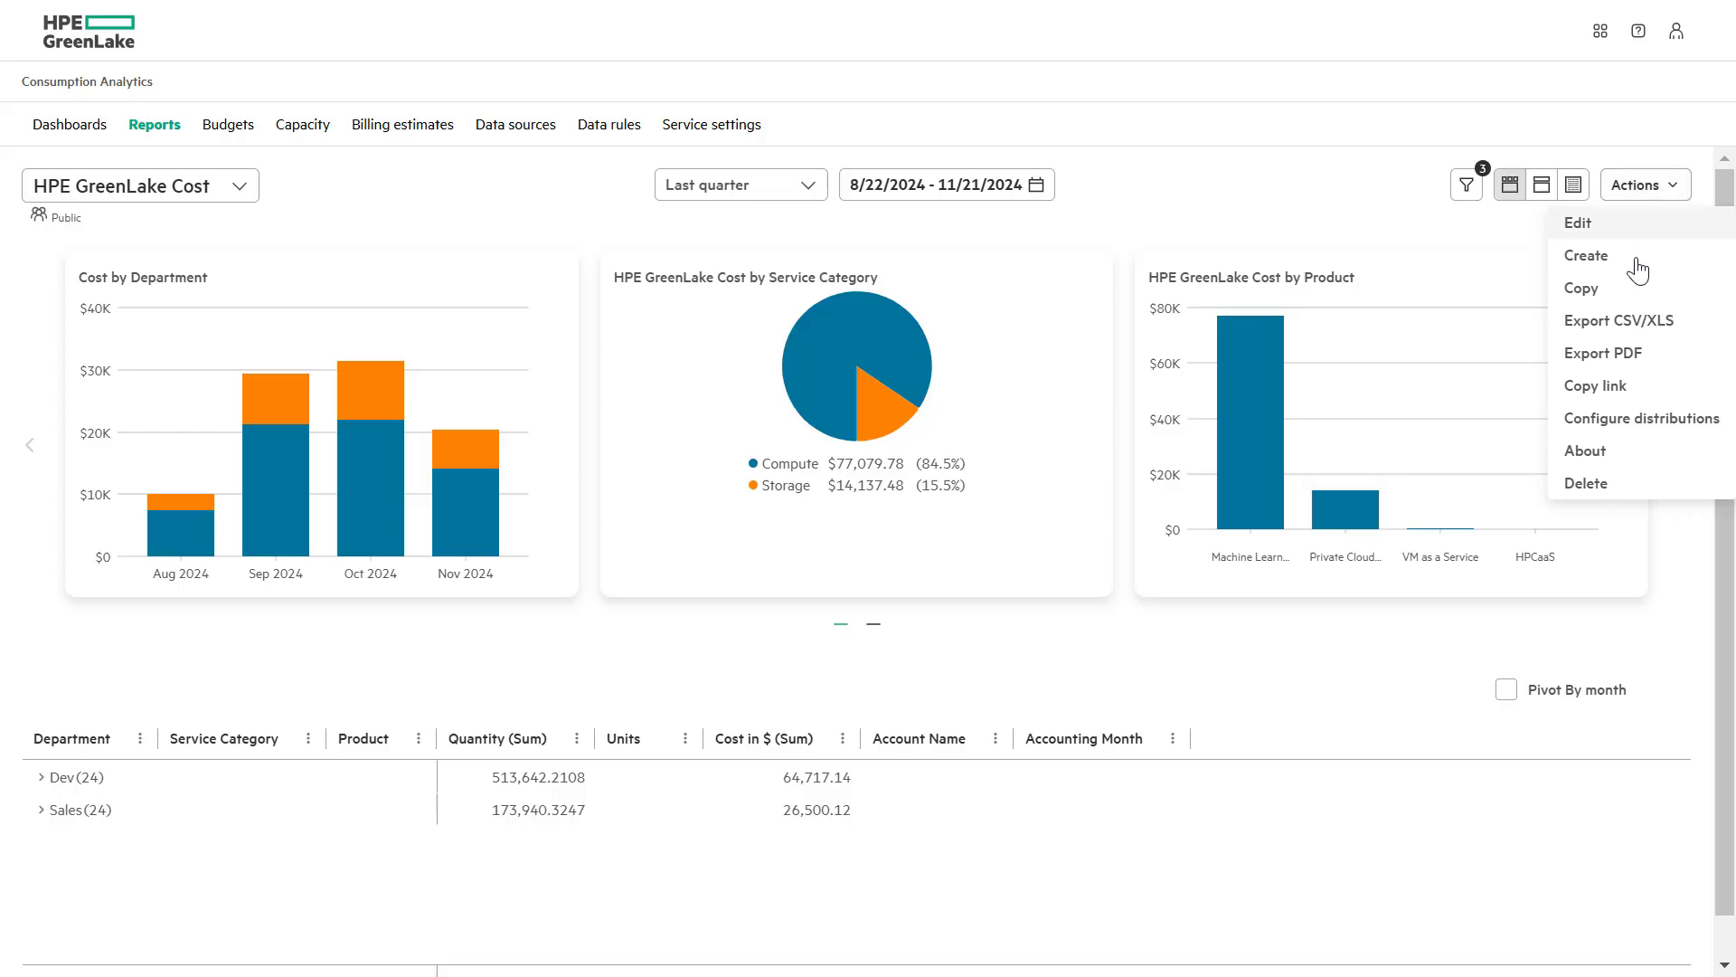
left_click(1614, 364)
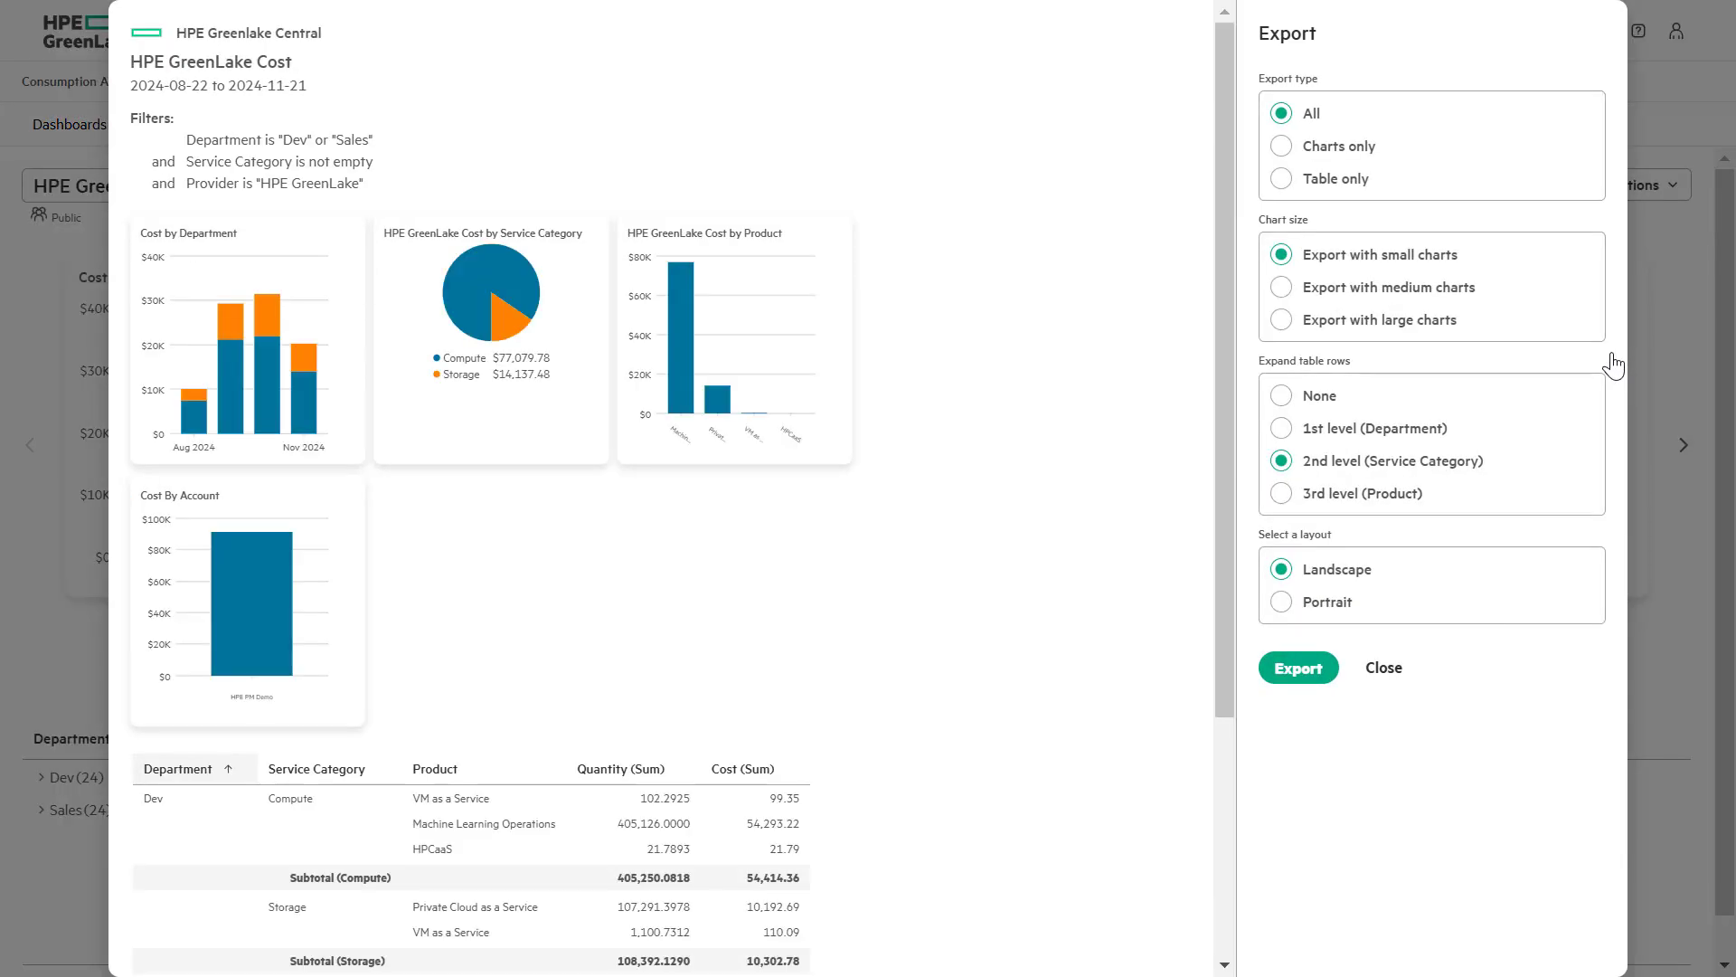
left_click(1288, 169)
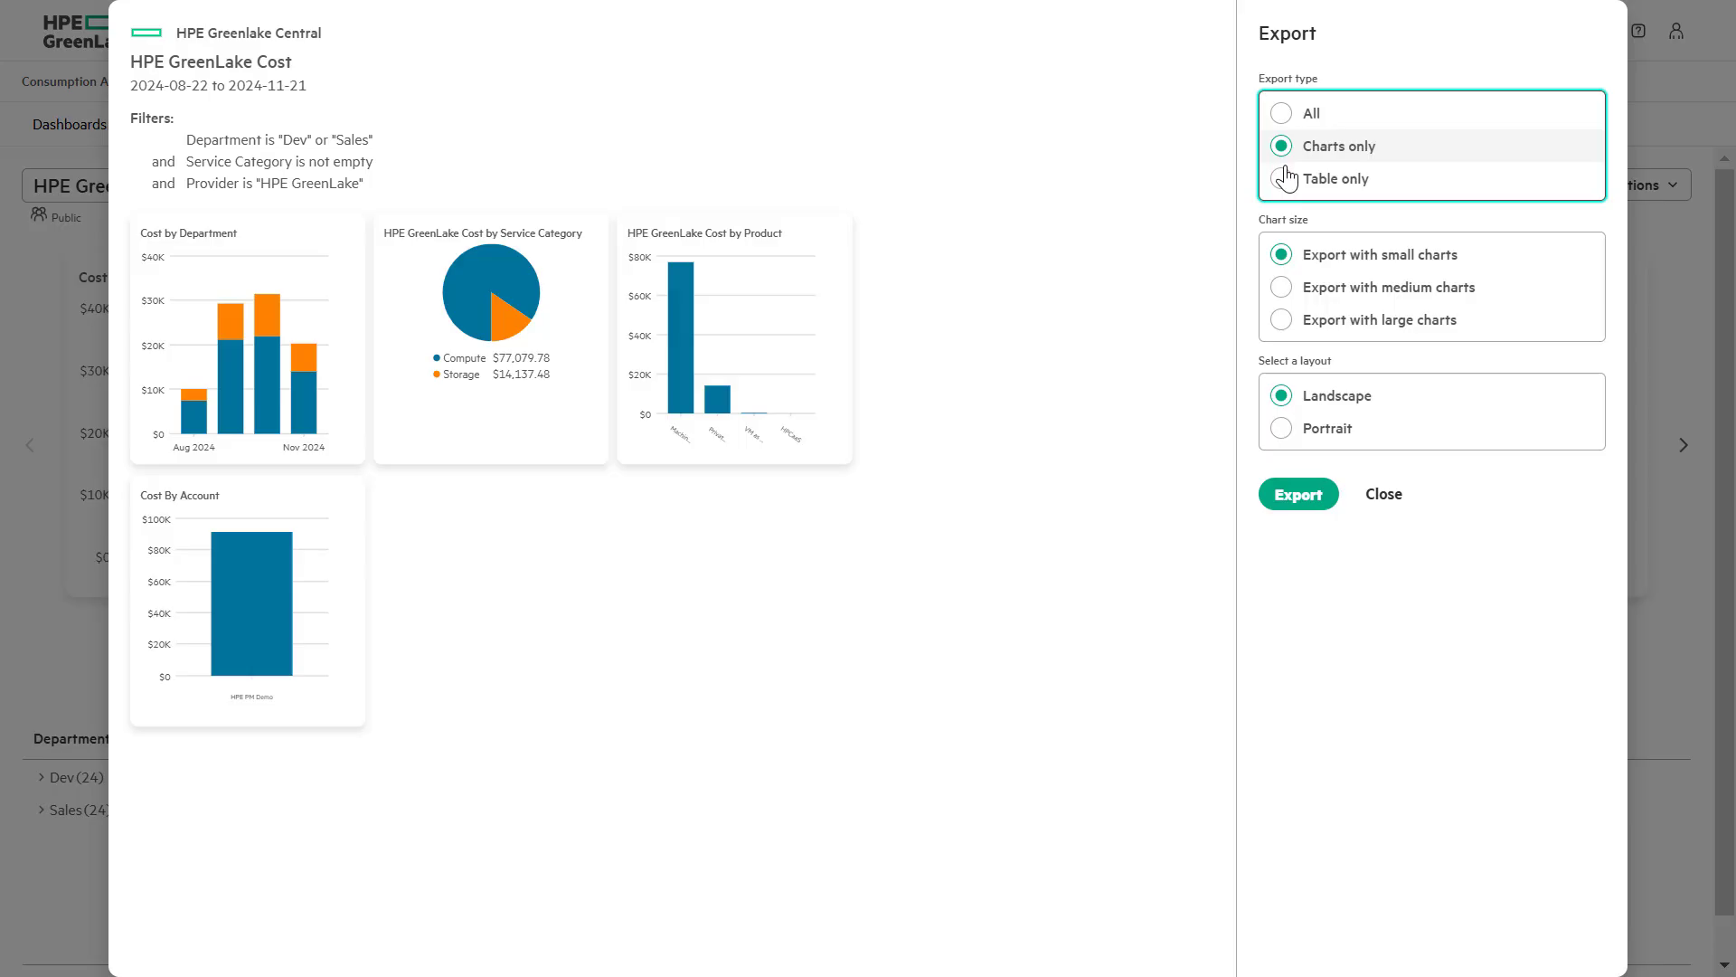
left_click(1286, 189)
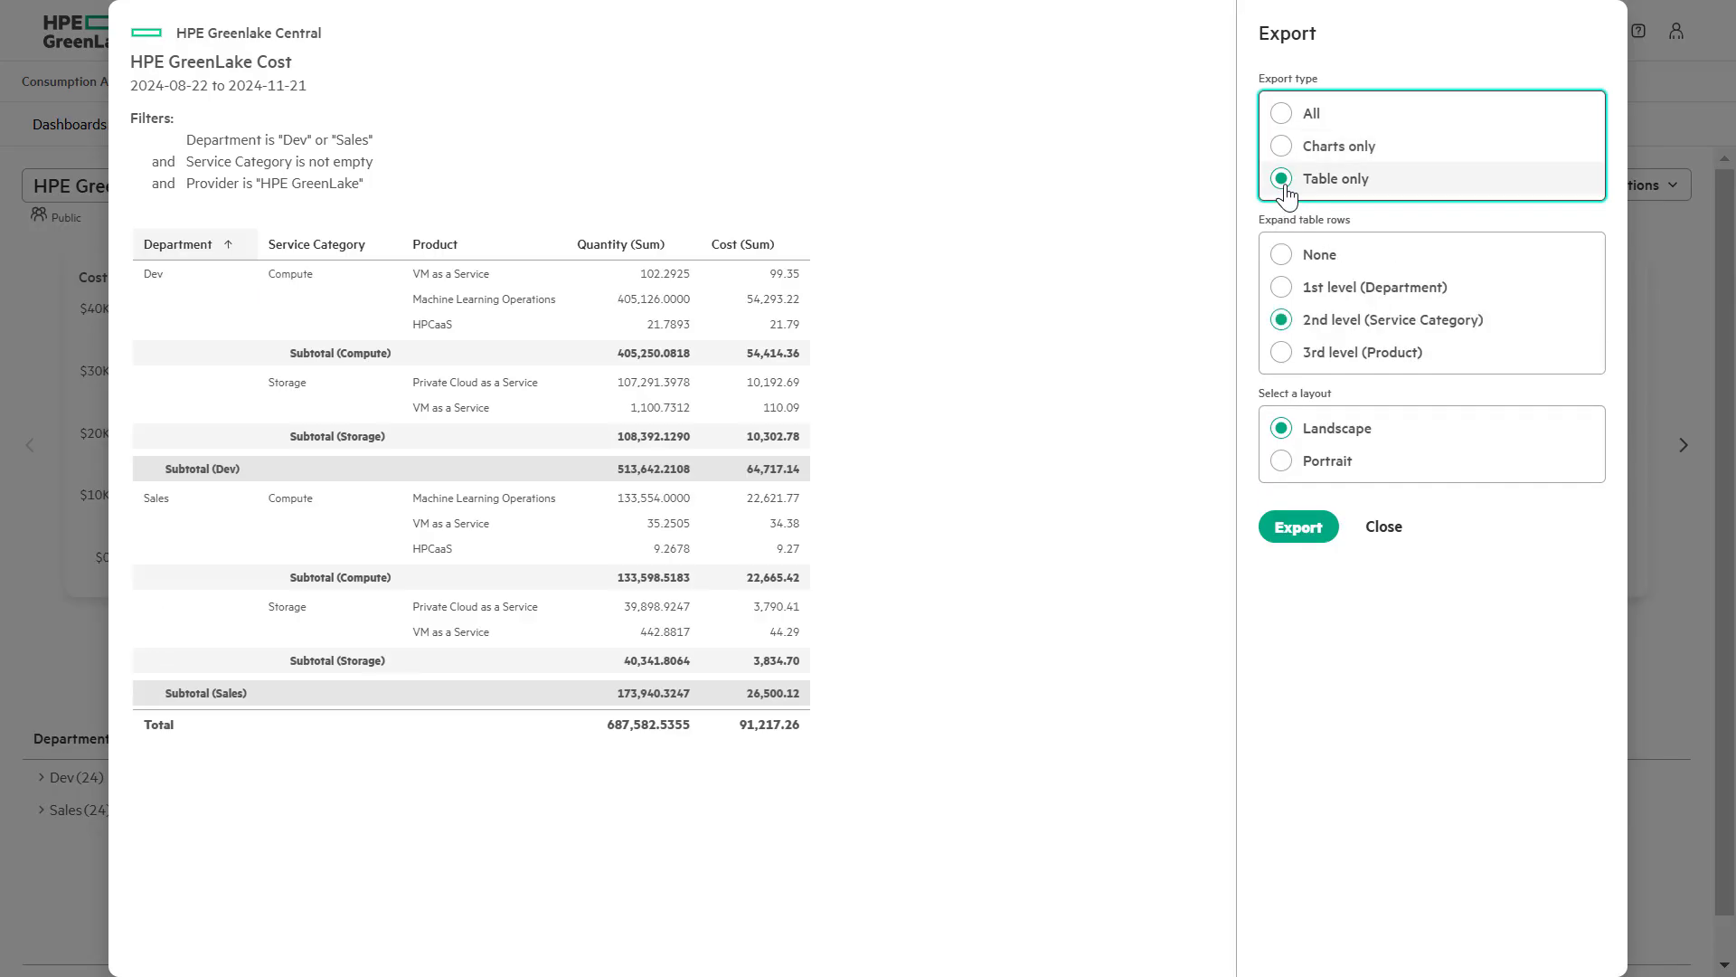
left_click(1286, 160)
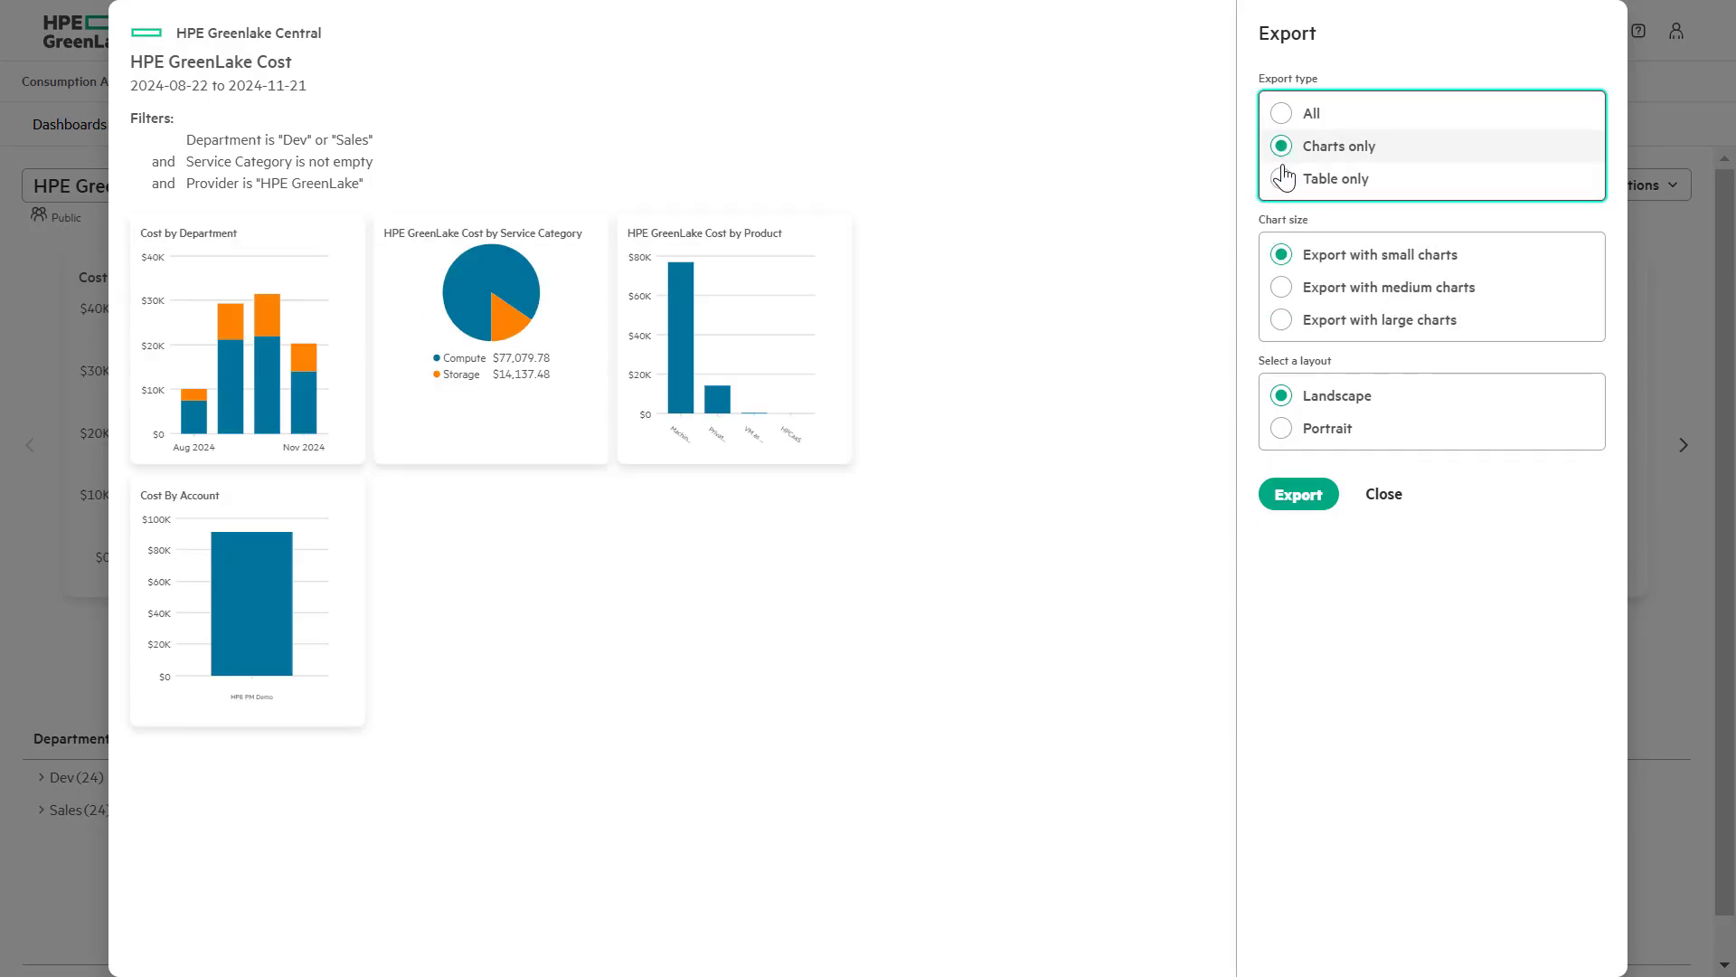
left_click(1285, 299)
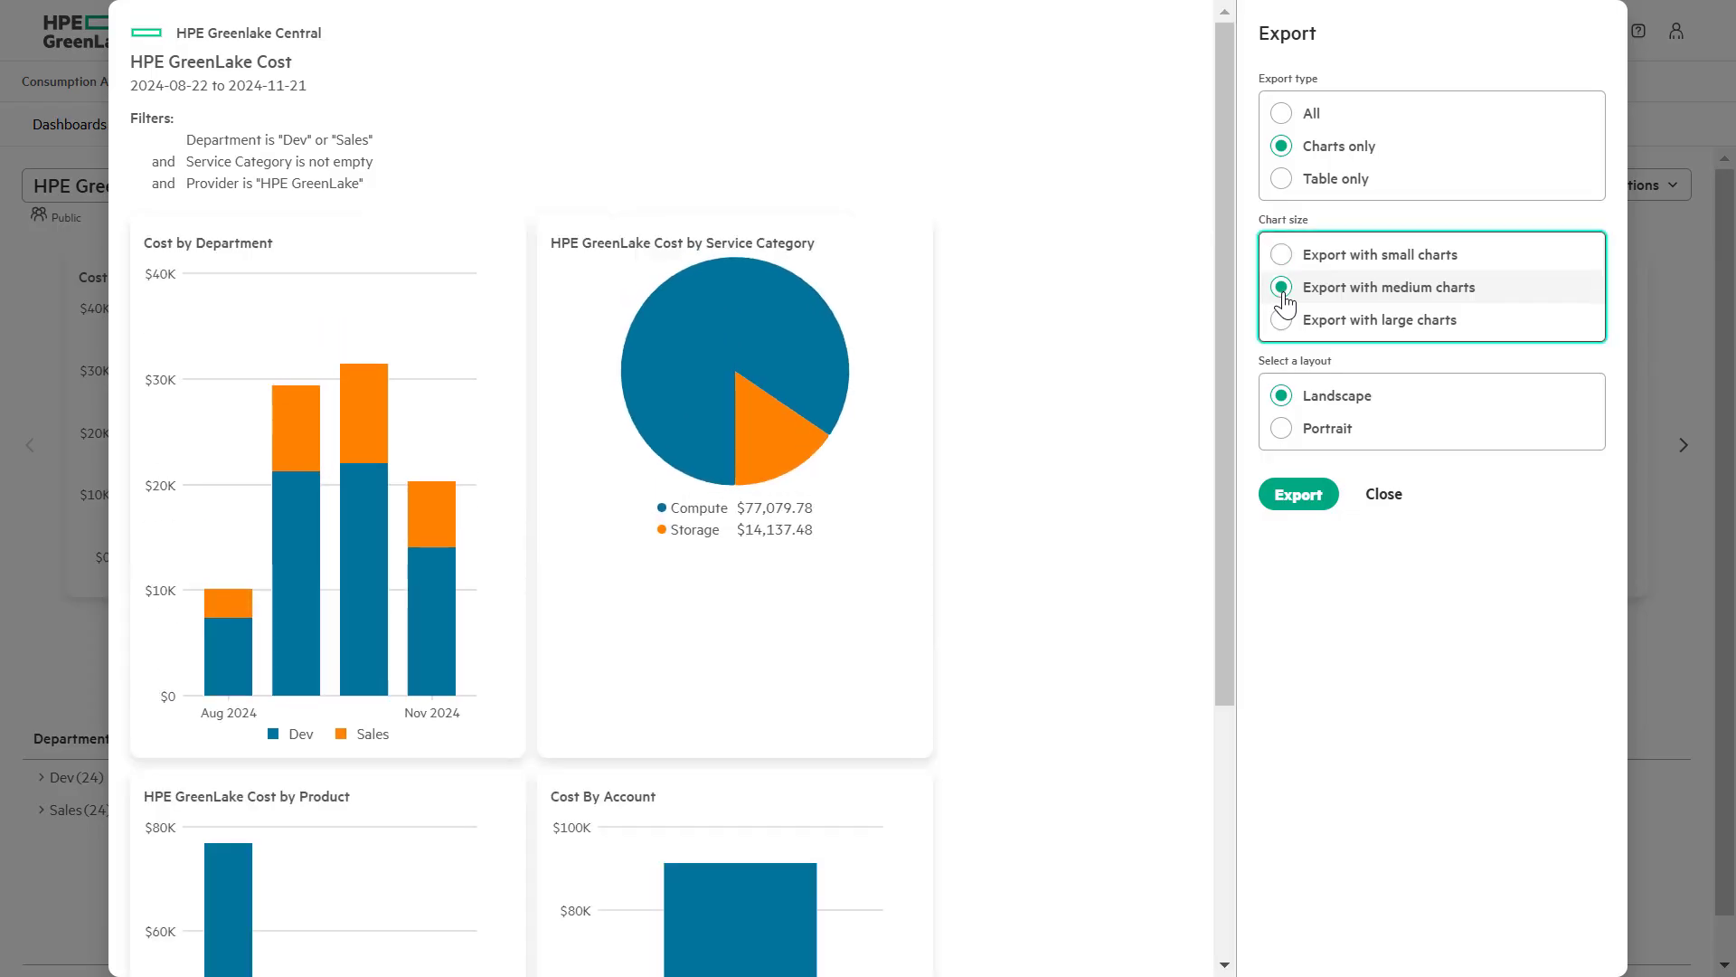
left_click(1283, 327)
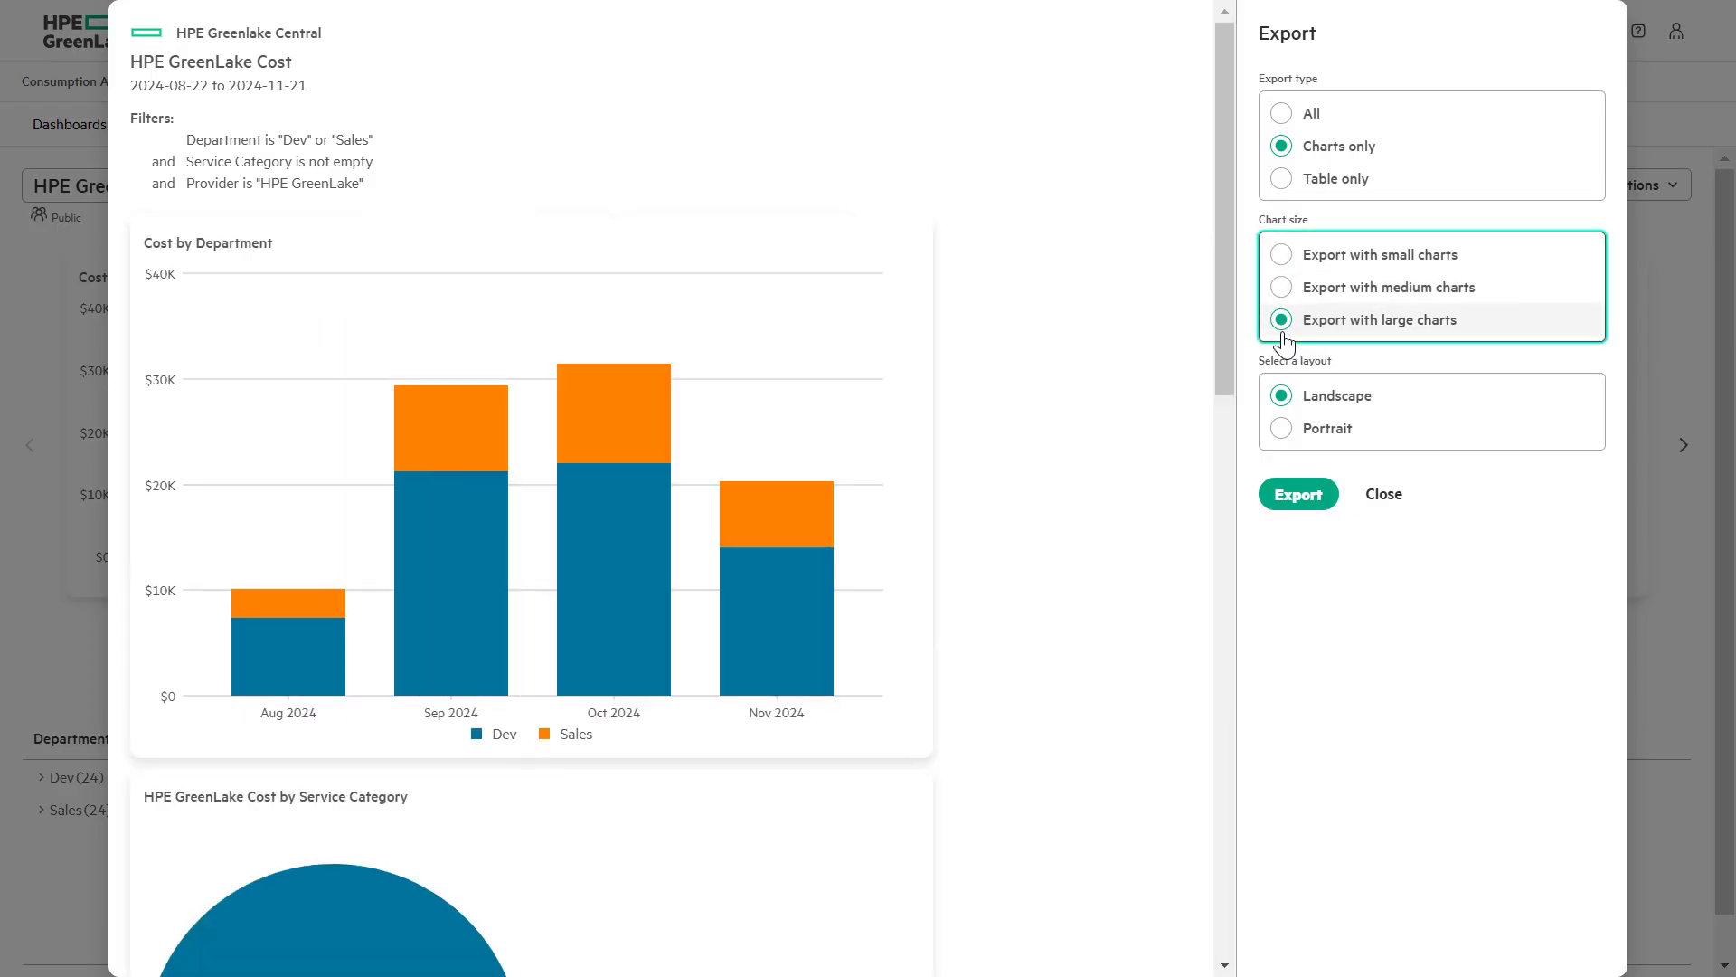
left_click(1281, 430)
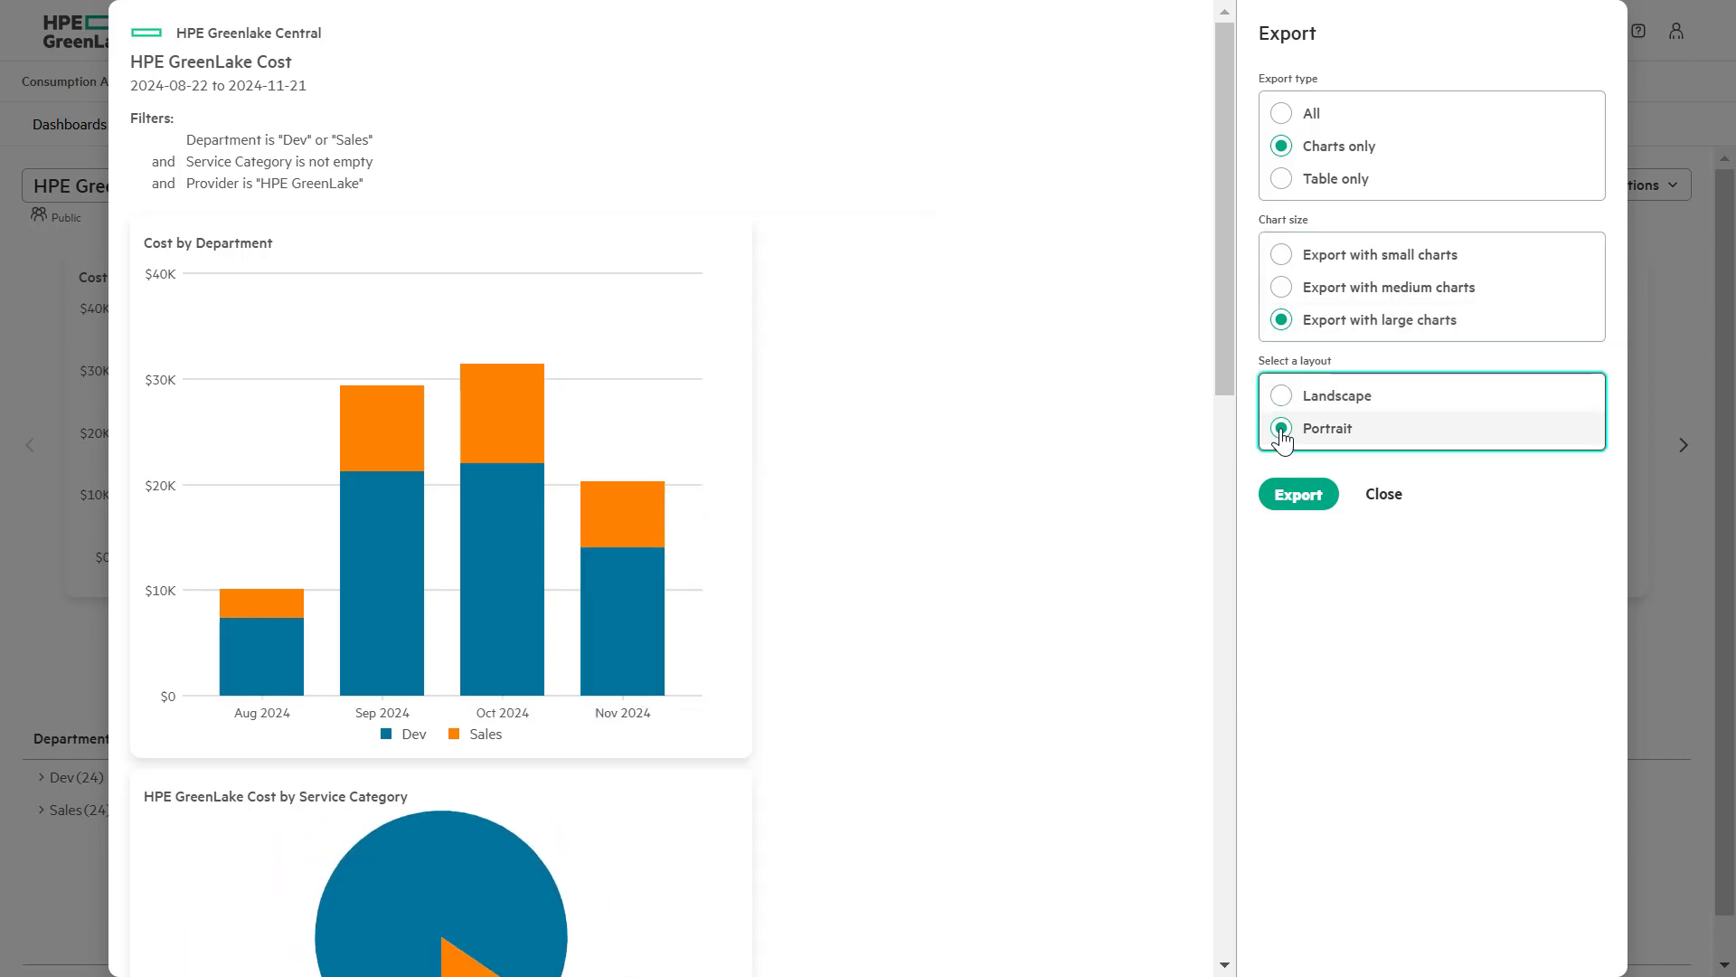
Finish the PDF export and start a distribution with Everyone as recipients
left_click(1297, 496)
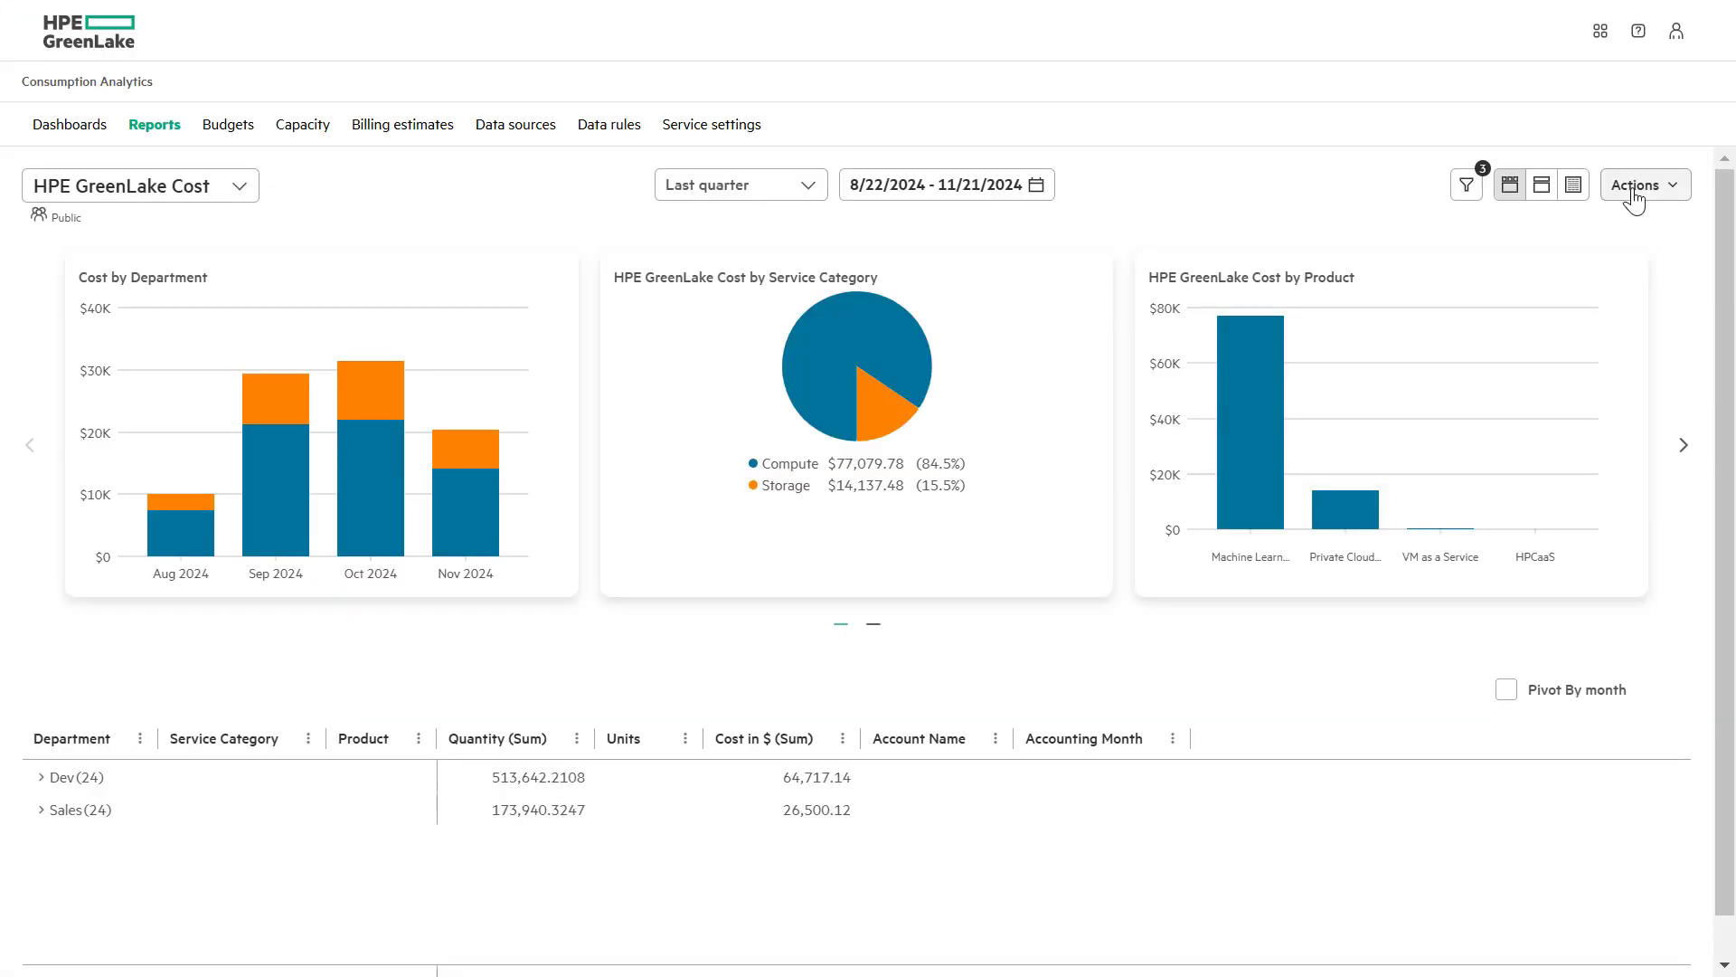
left_click(1635, 190)
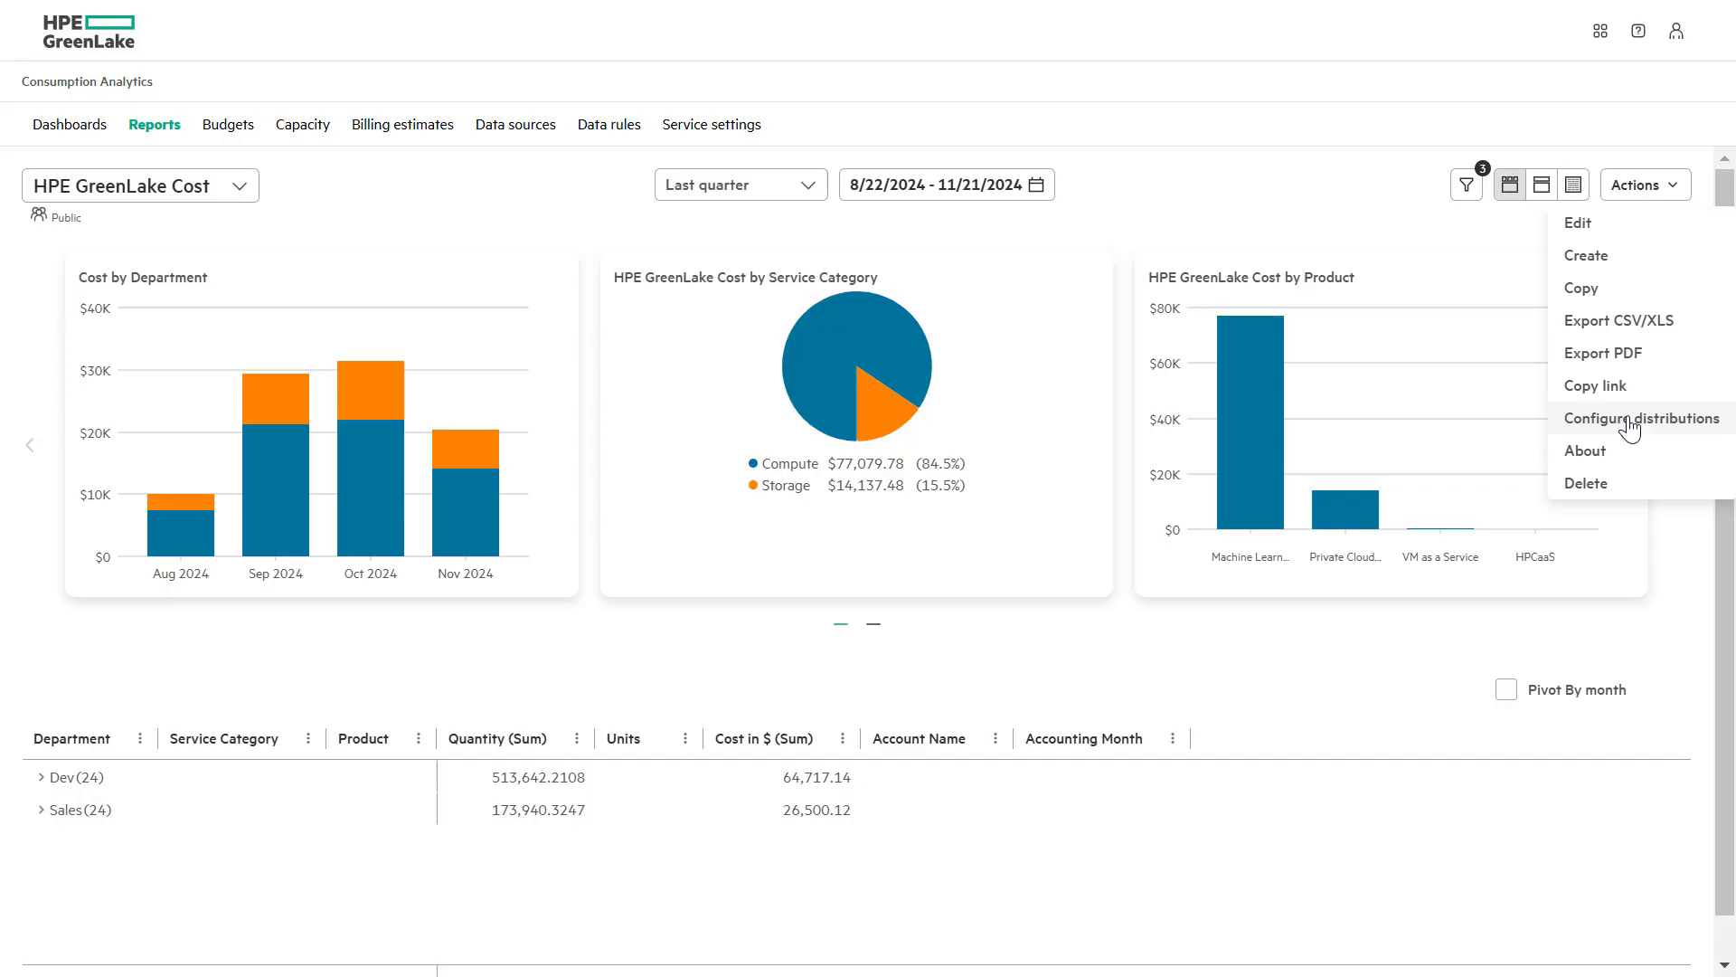
left_click(1630, 421)
left_click(1186, 277)
left_click(512, 354)
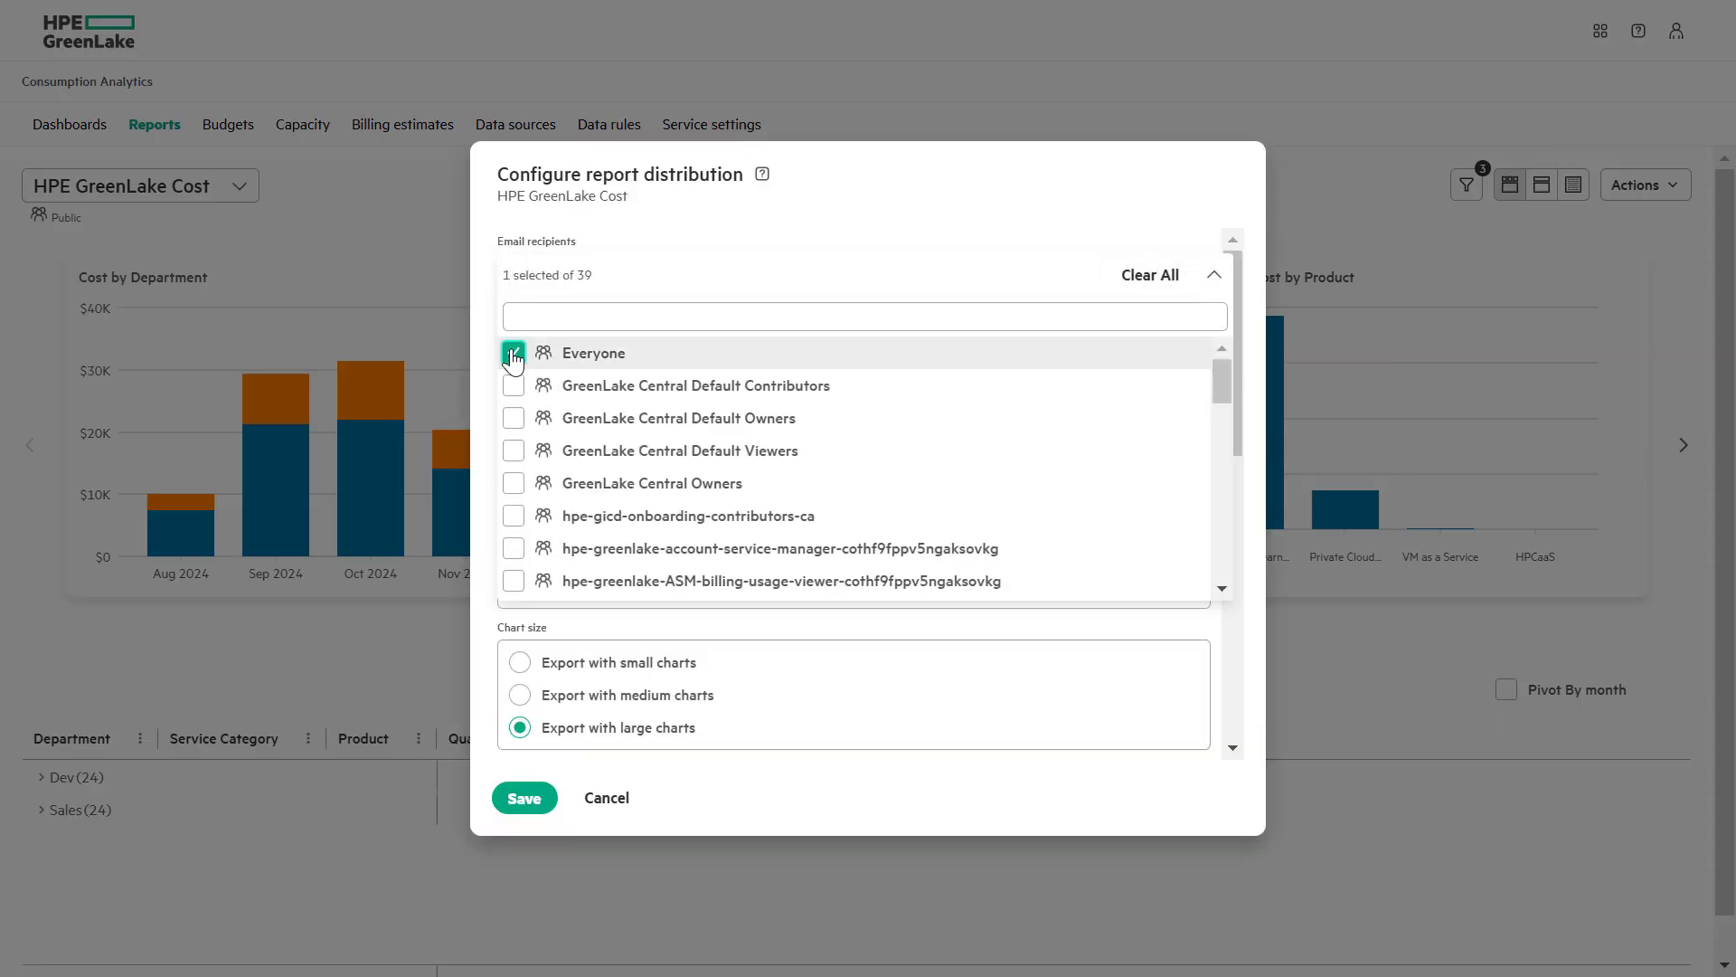
left_click(1240, 412)
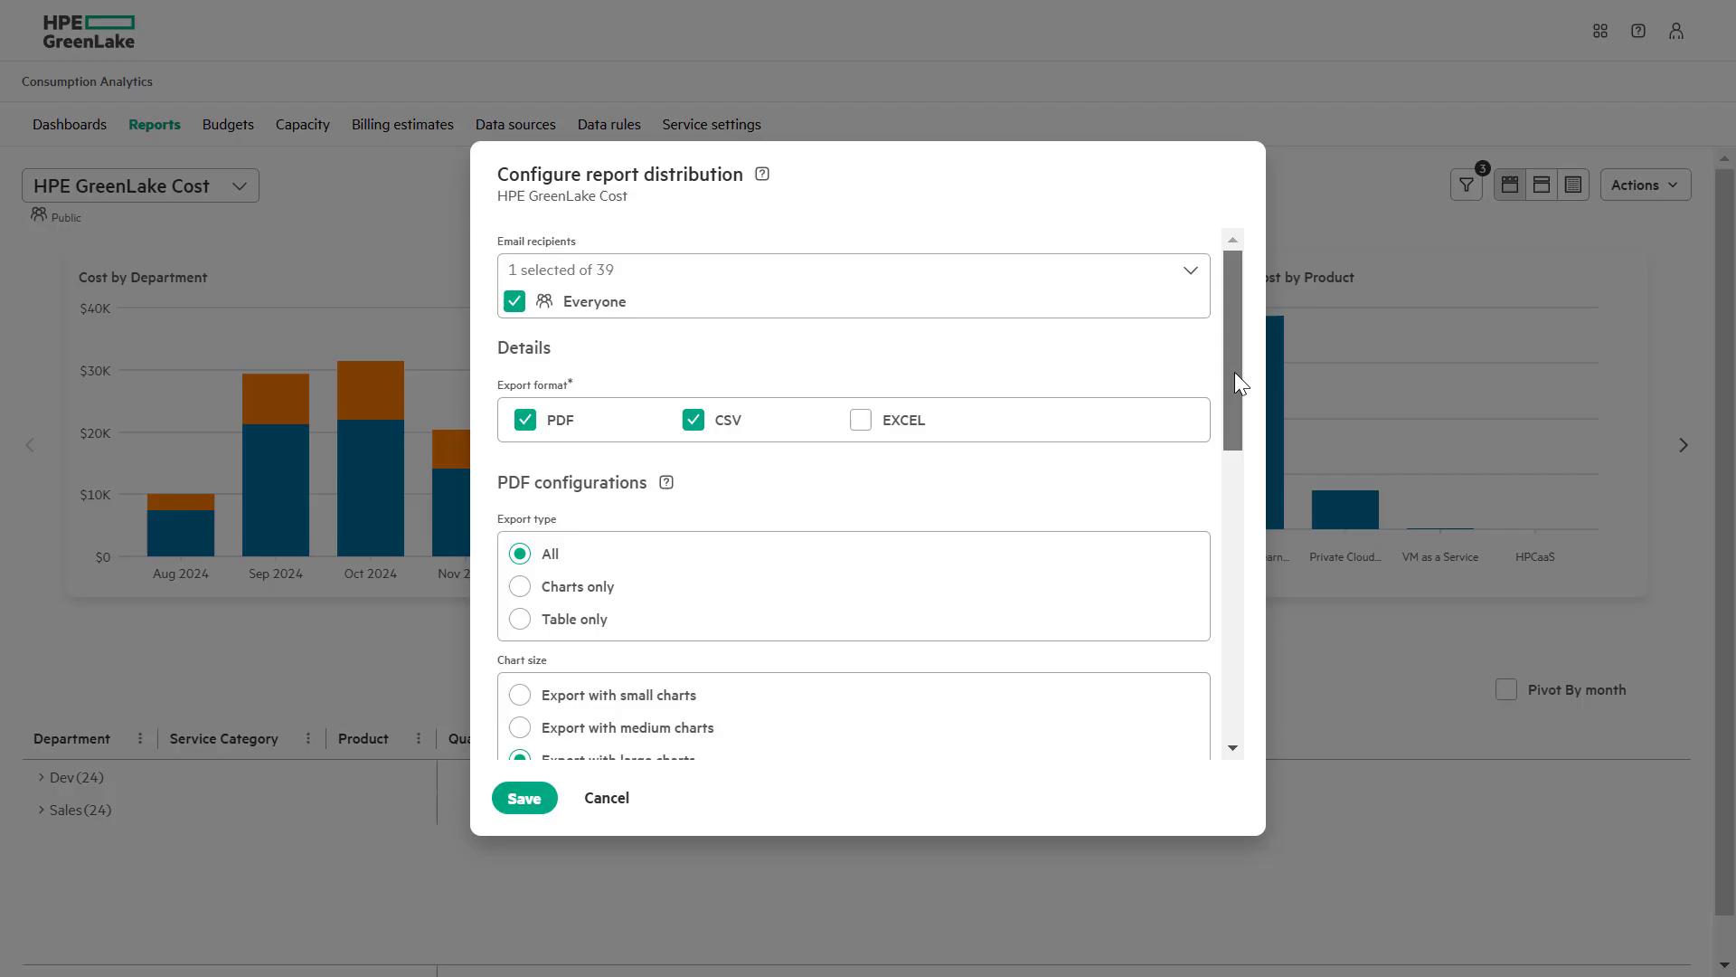
Add EXCEL as an attachment format and set the export to Table only
left_click(860, 421)
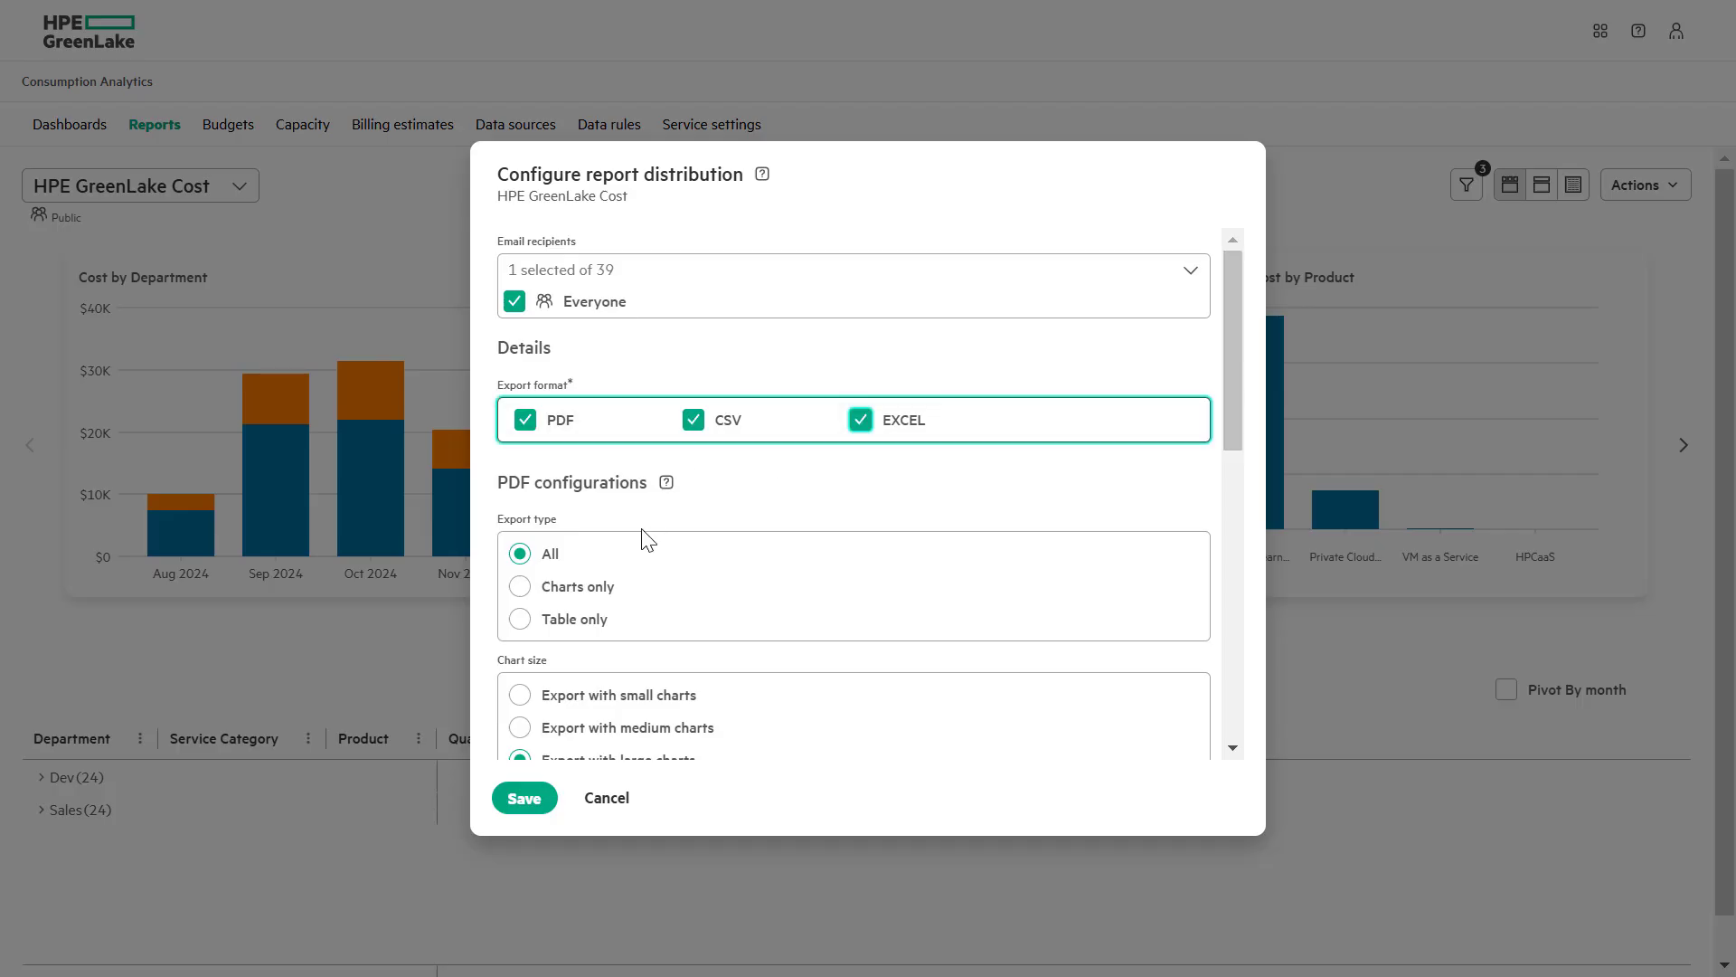
left_click(522, 587)
left_click(521, 619)
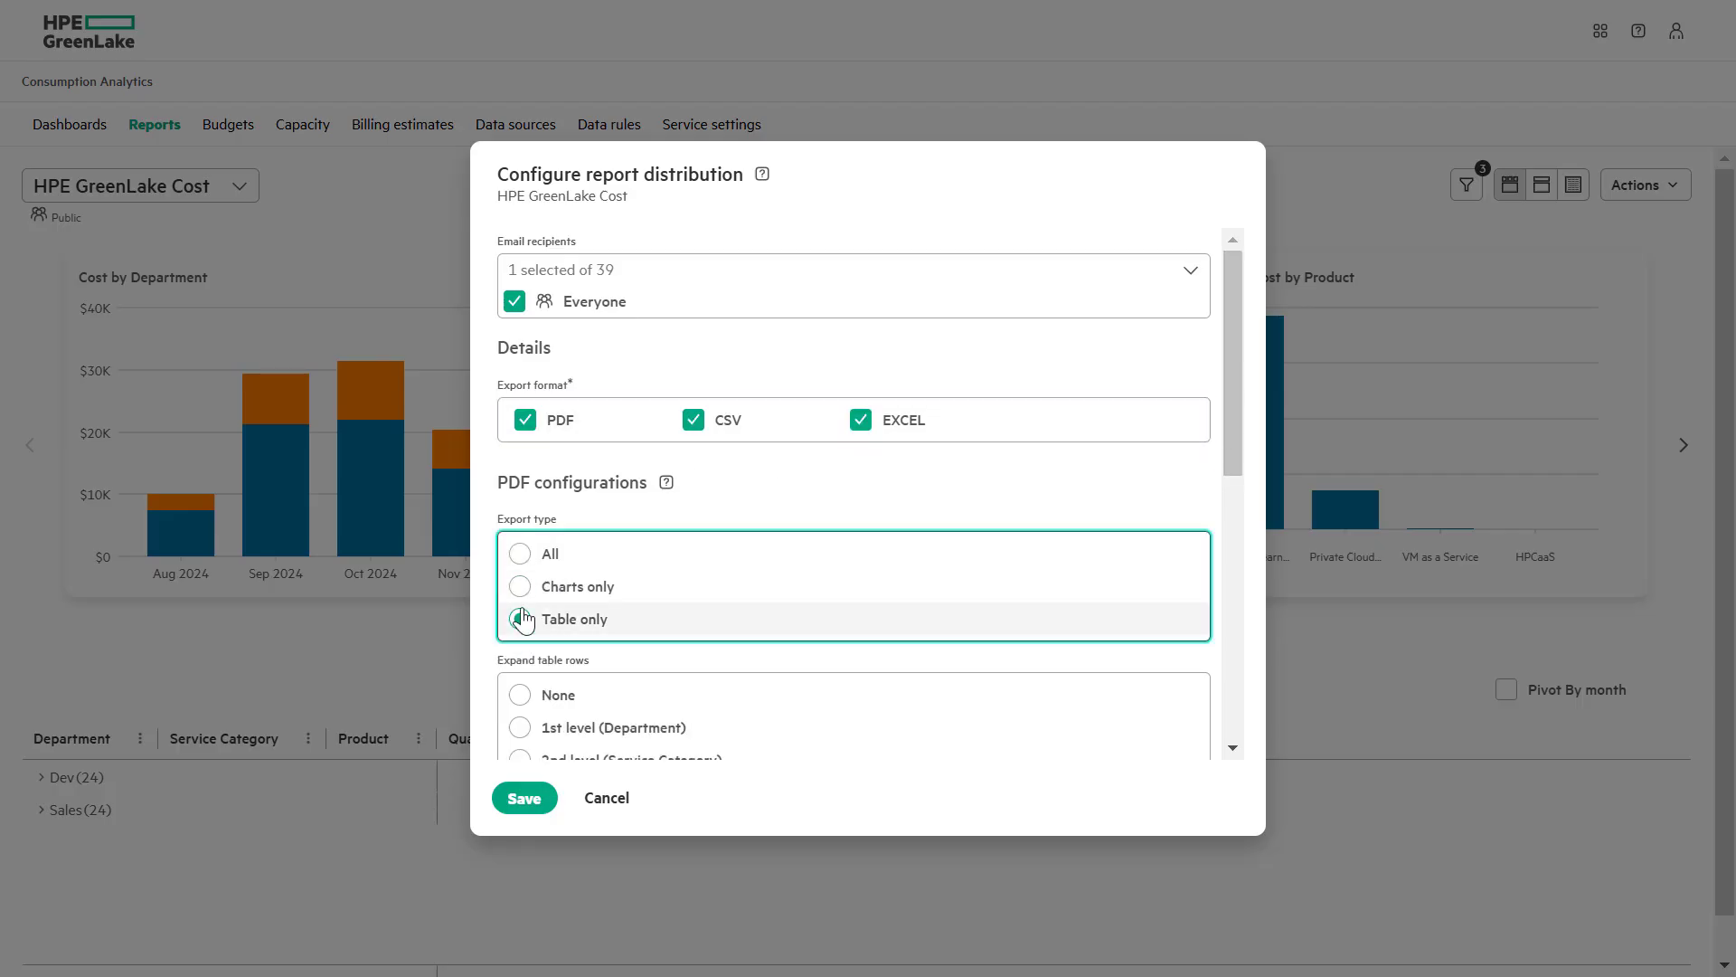
scroll(1237, 421, "down", 1)
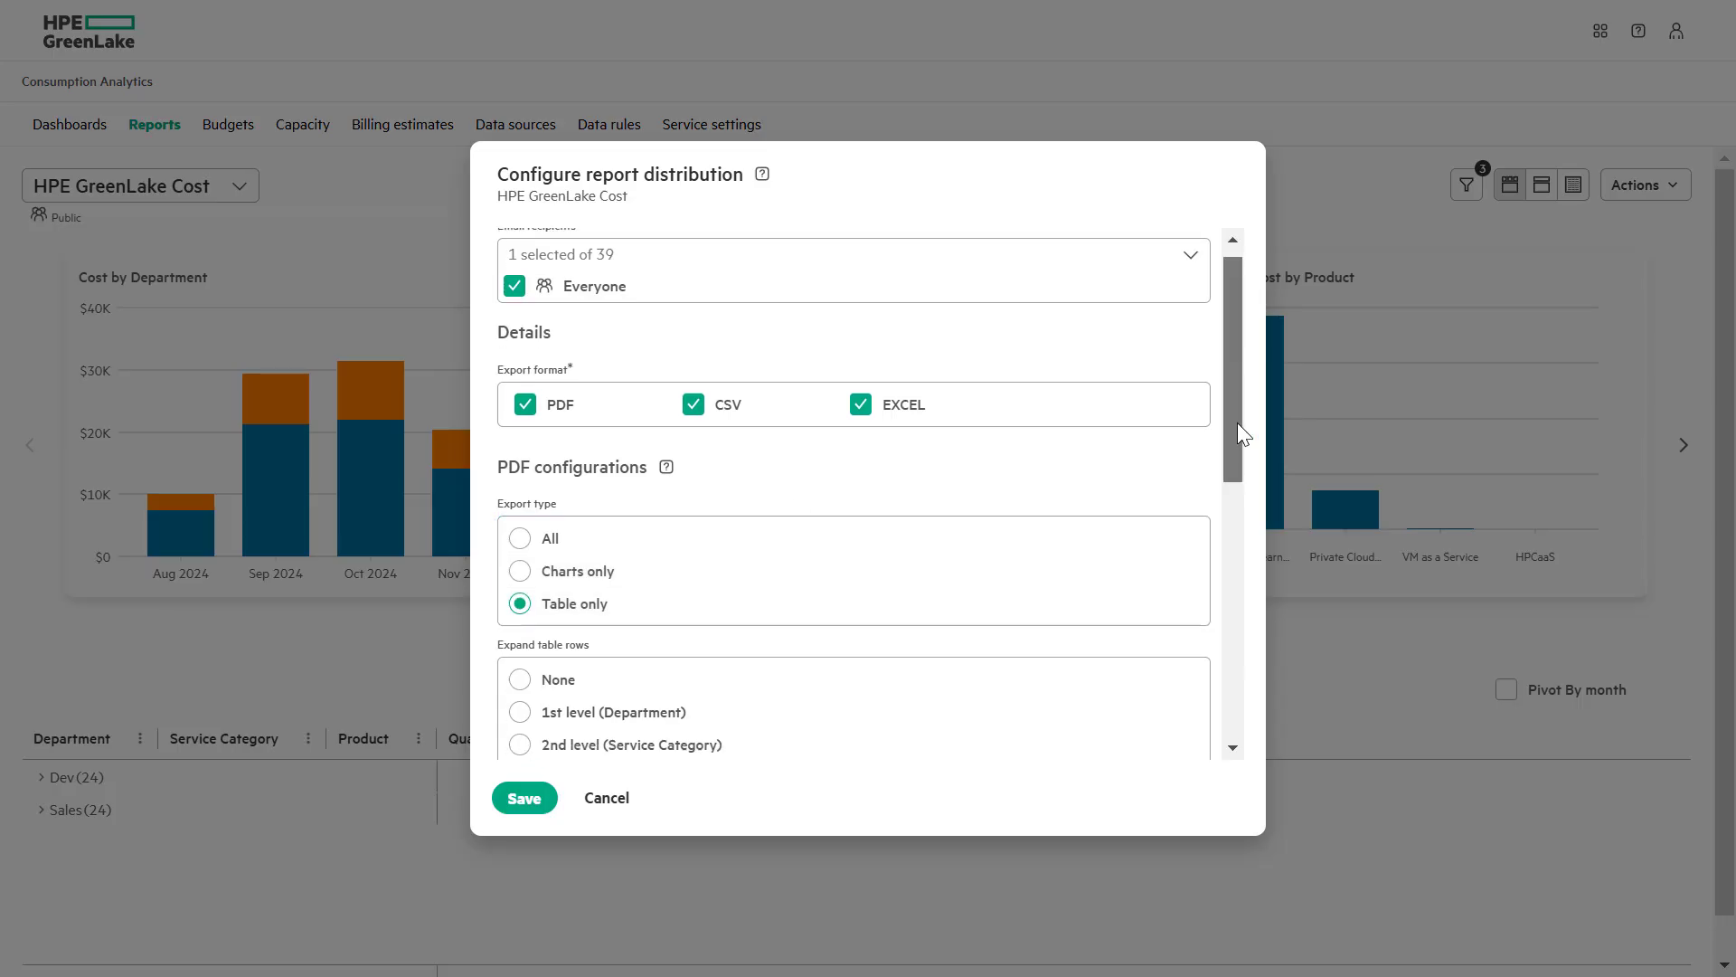
left_click_drag(1237, 421, 1241, 715)
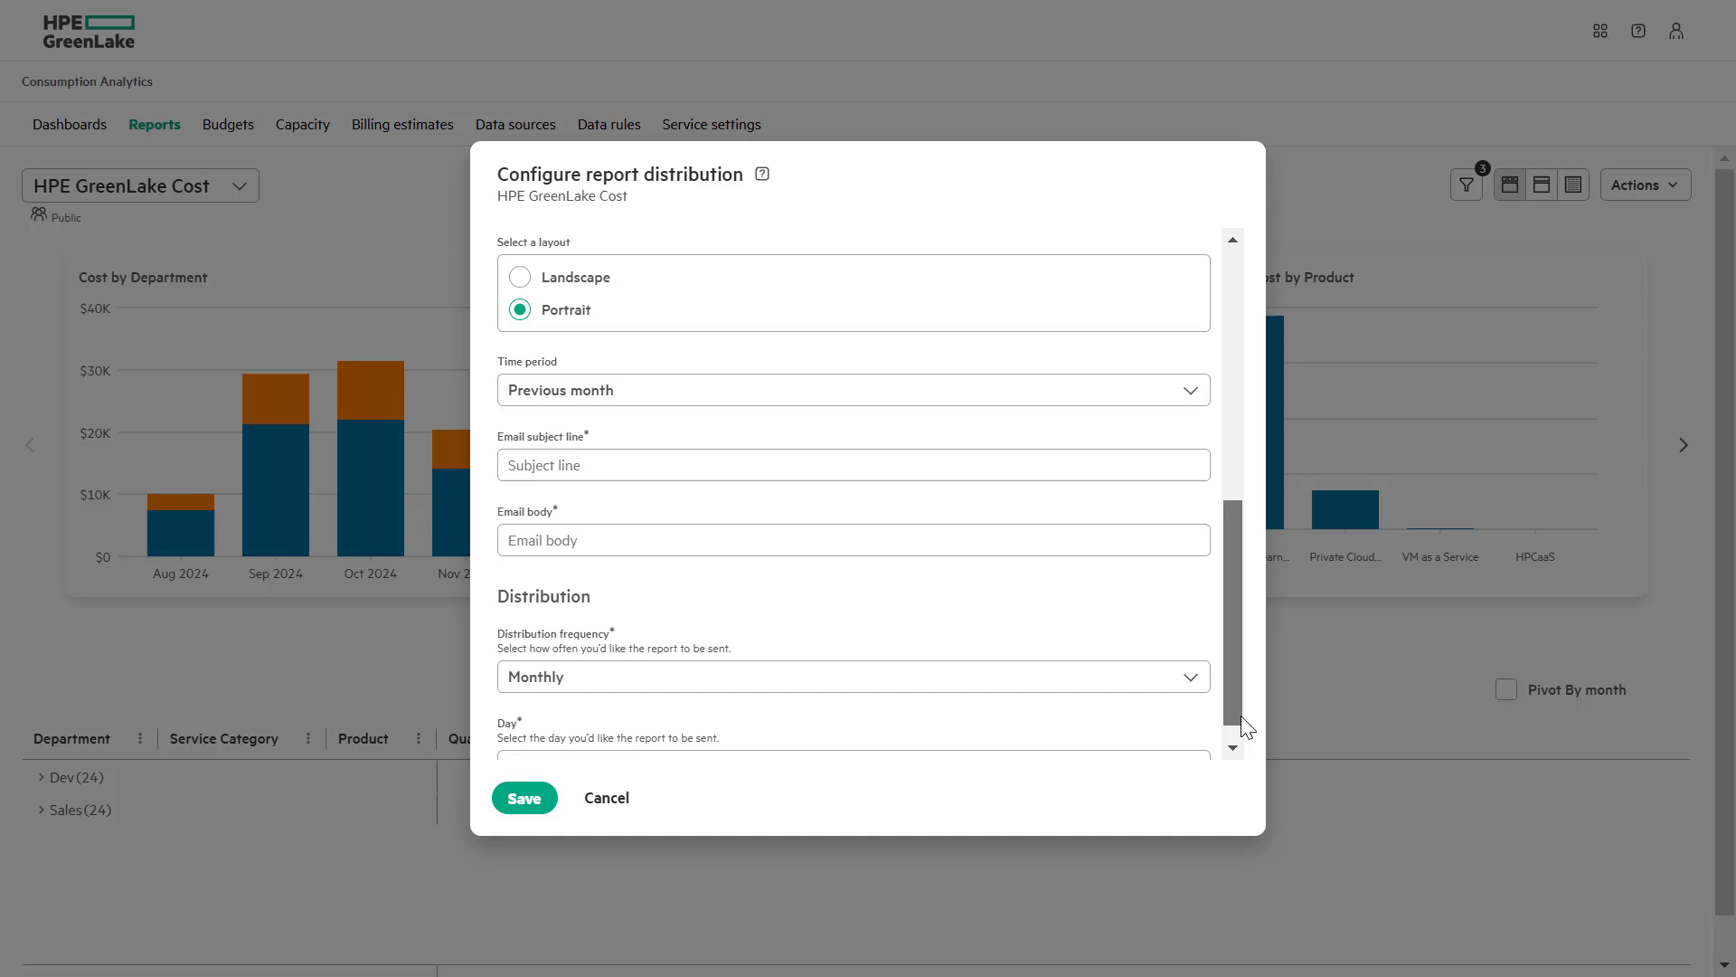
Report on the Previous month, sent Monthly on day 2
left_click(666, 385)
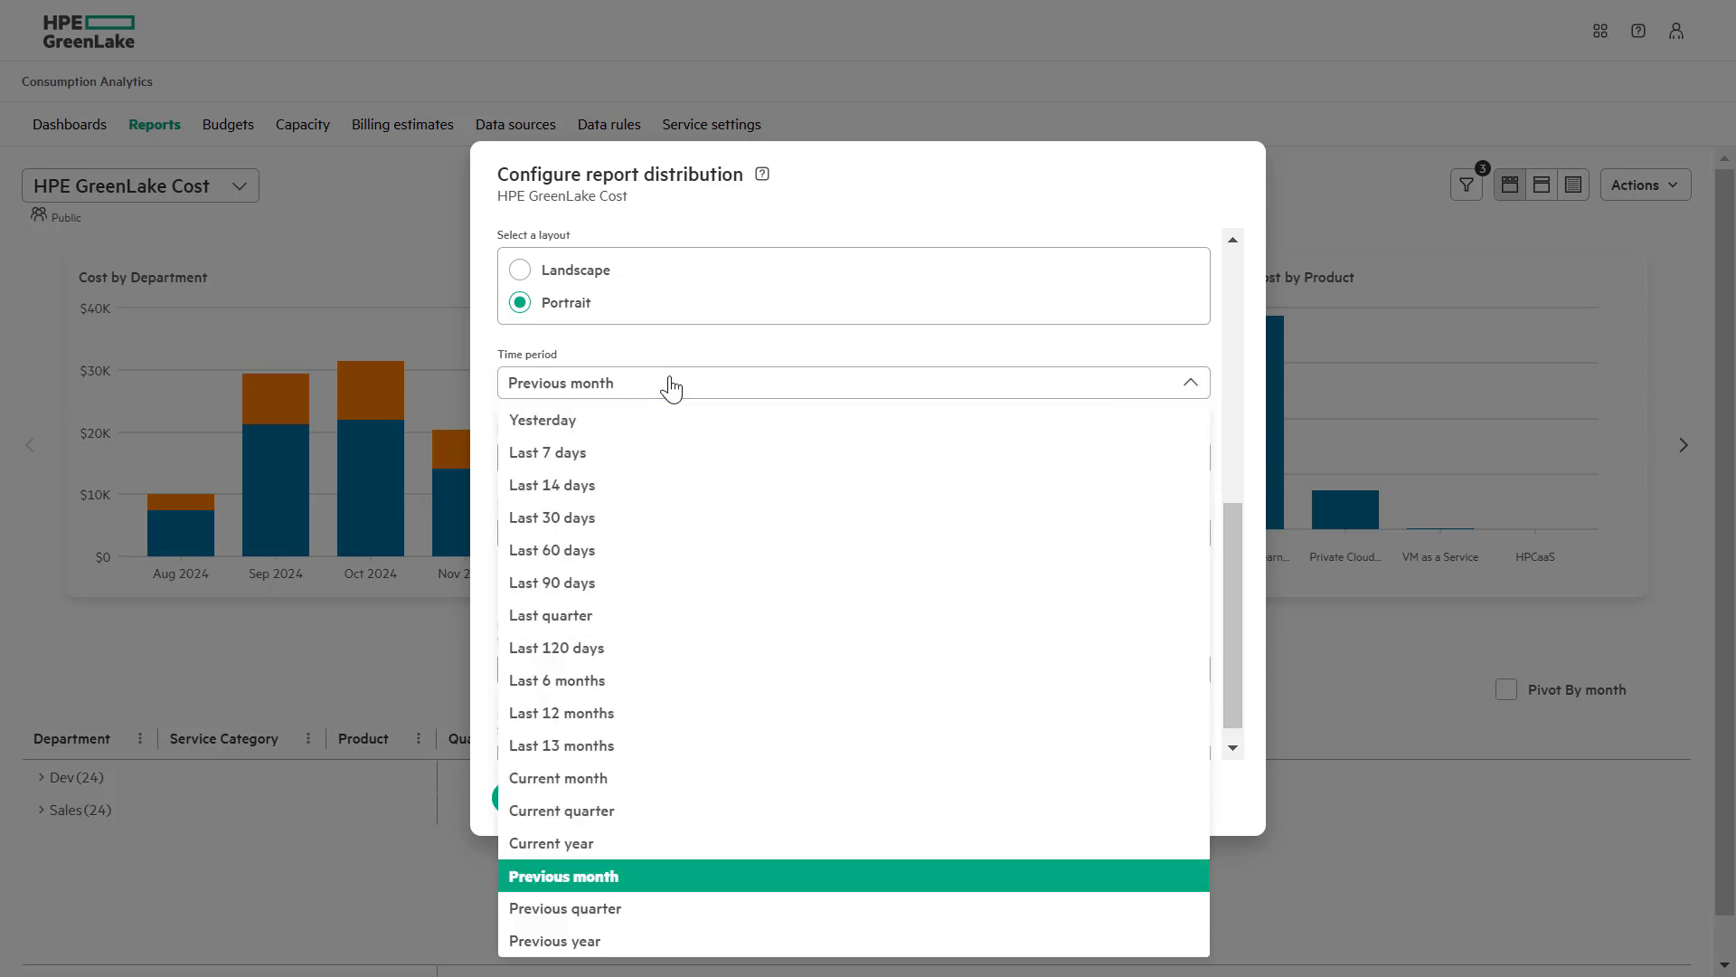
left_click(603, 879)
left_click(571, 458)
left_click(552, 527)
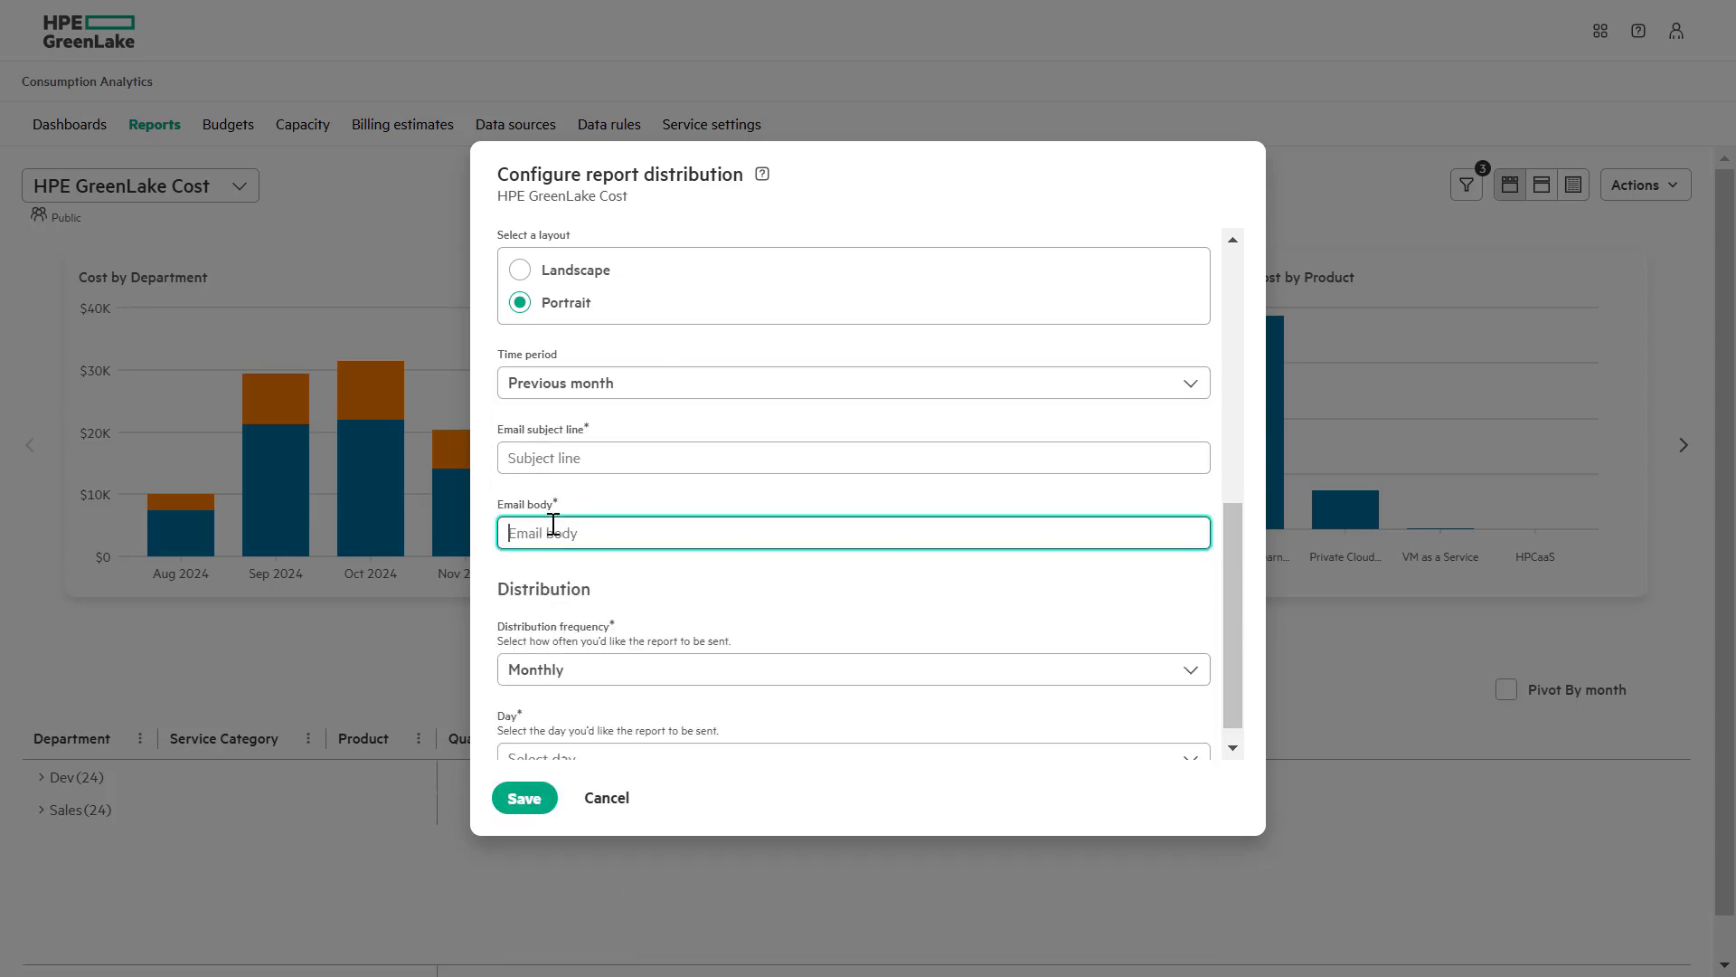
left_click(579, 680)
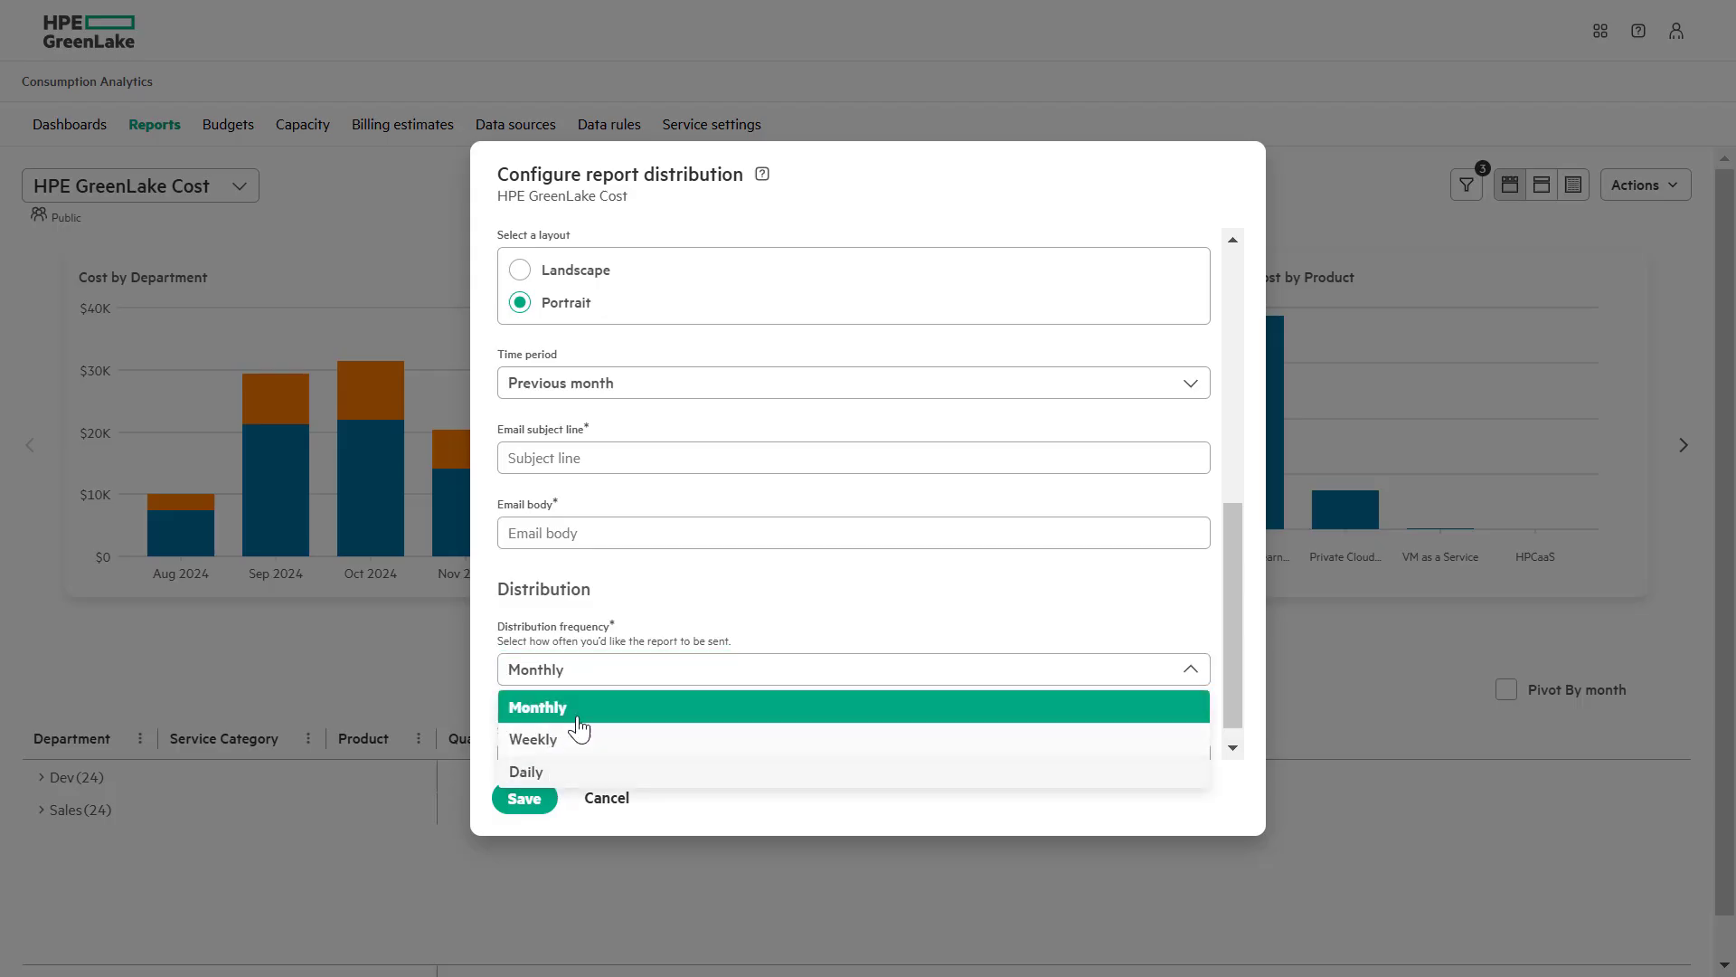
left_click(719, 647)
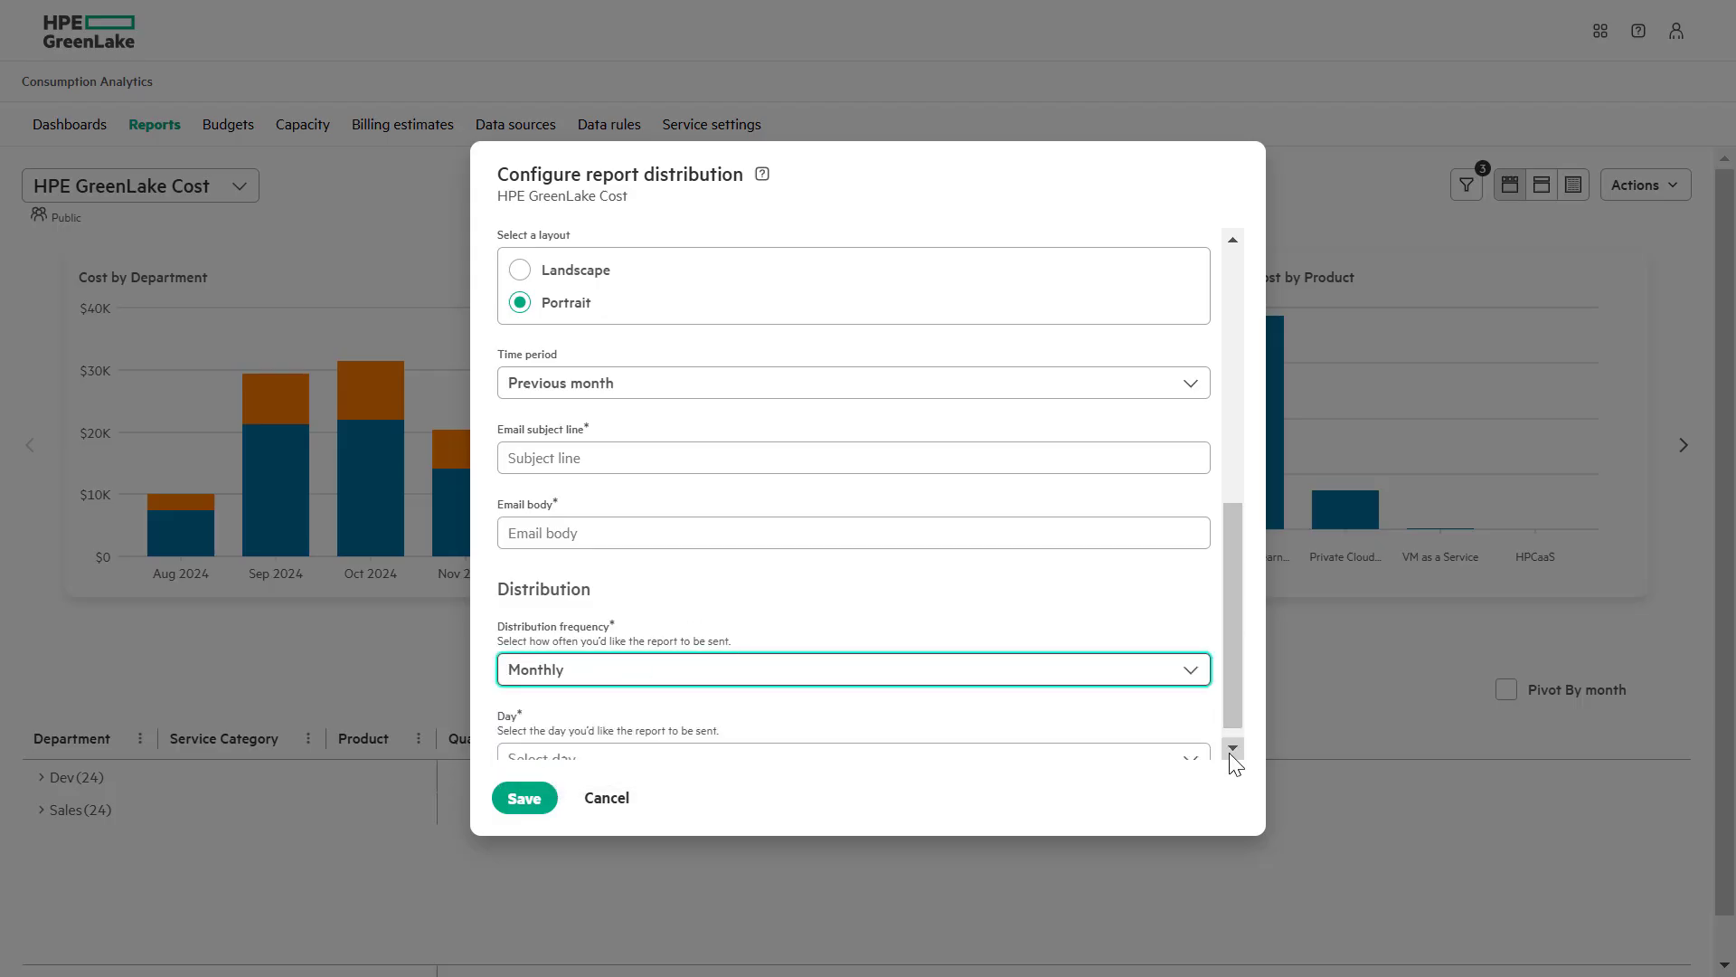
scroll(1235, 764, "down", 1)
left_click(555, 744)
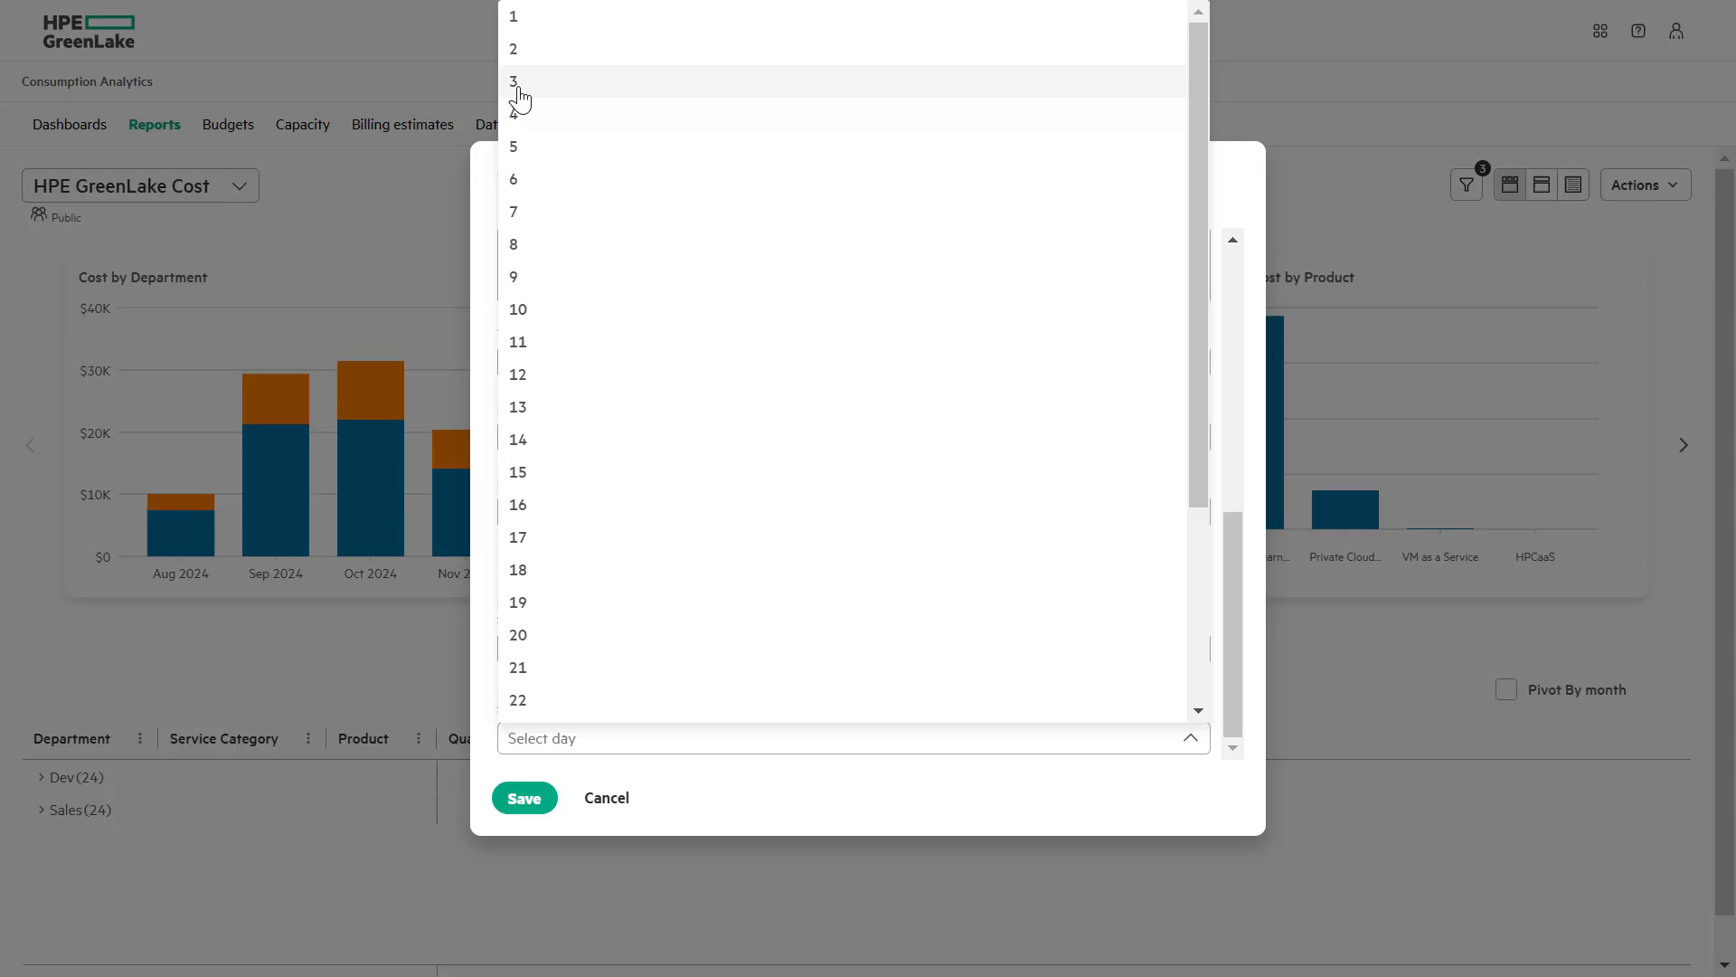
left_click(518, 52)
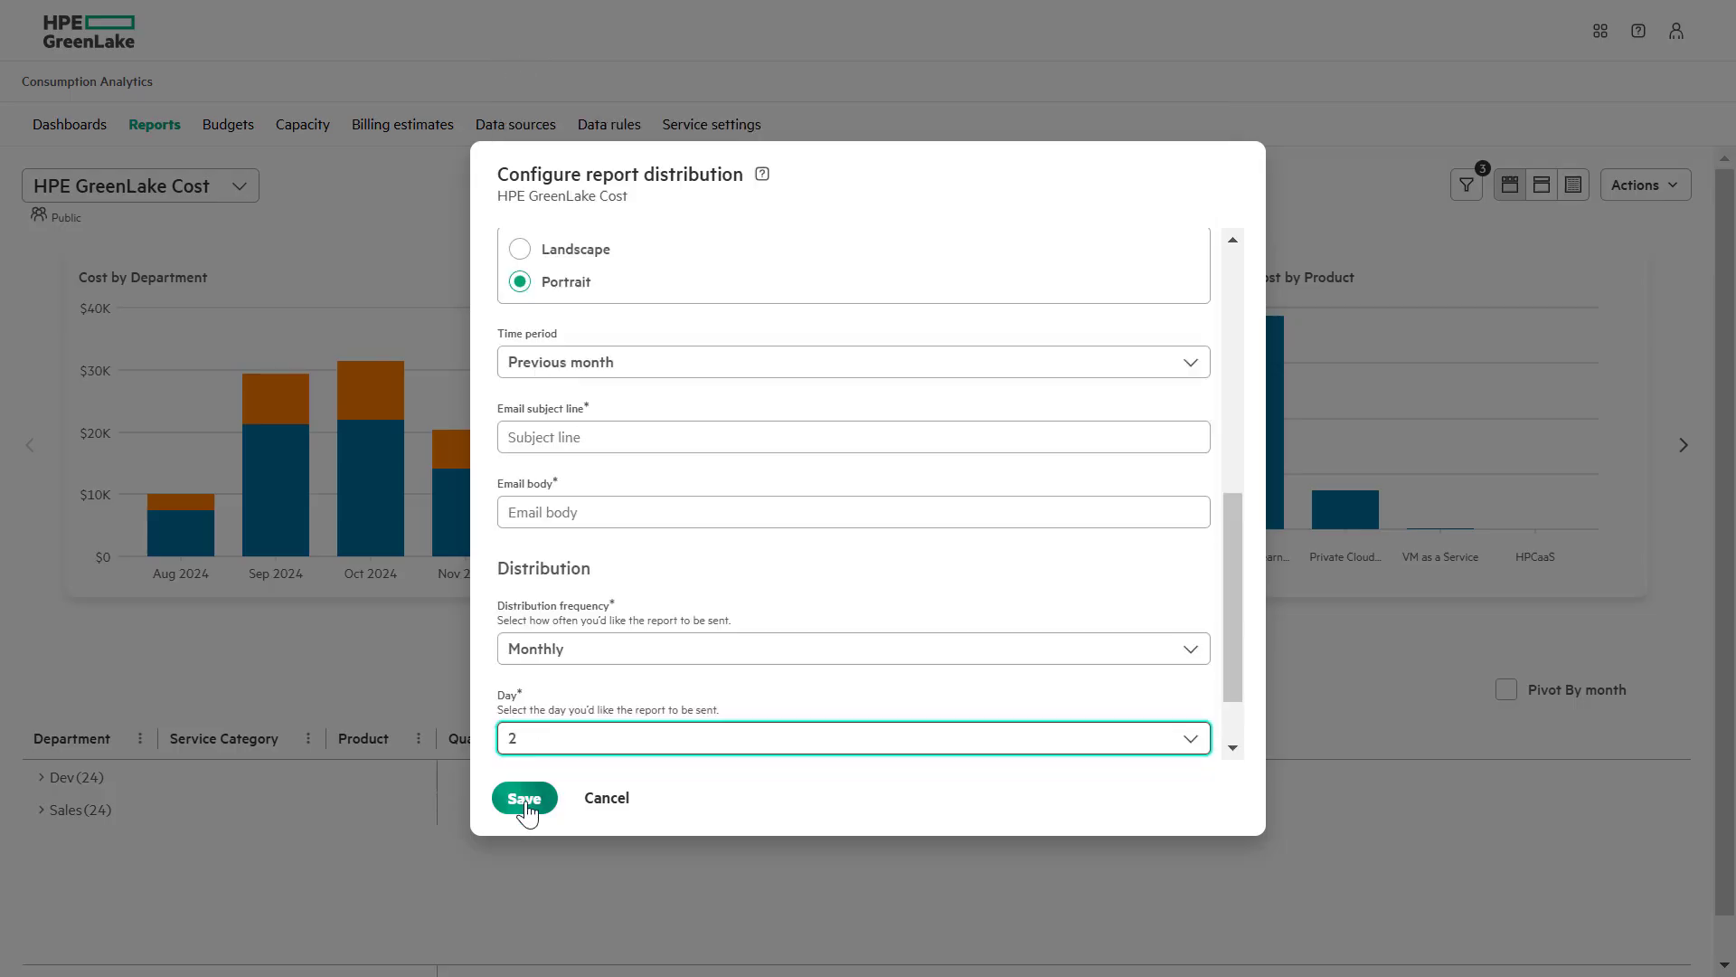